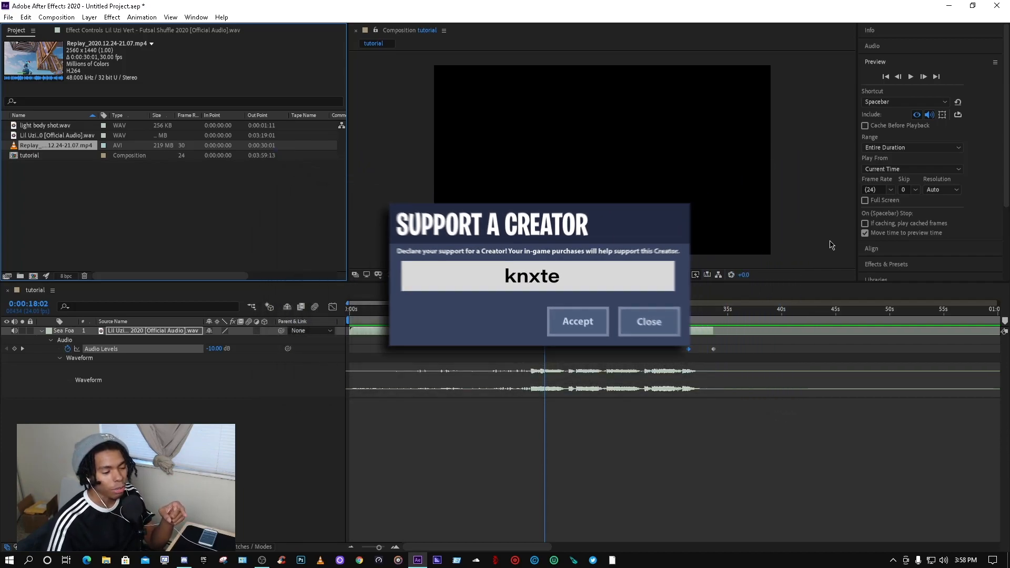
Step: Collapse the music layer's Waveform and Audio properties in the timeline
left_click_drag(799, 311, 797, 315)
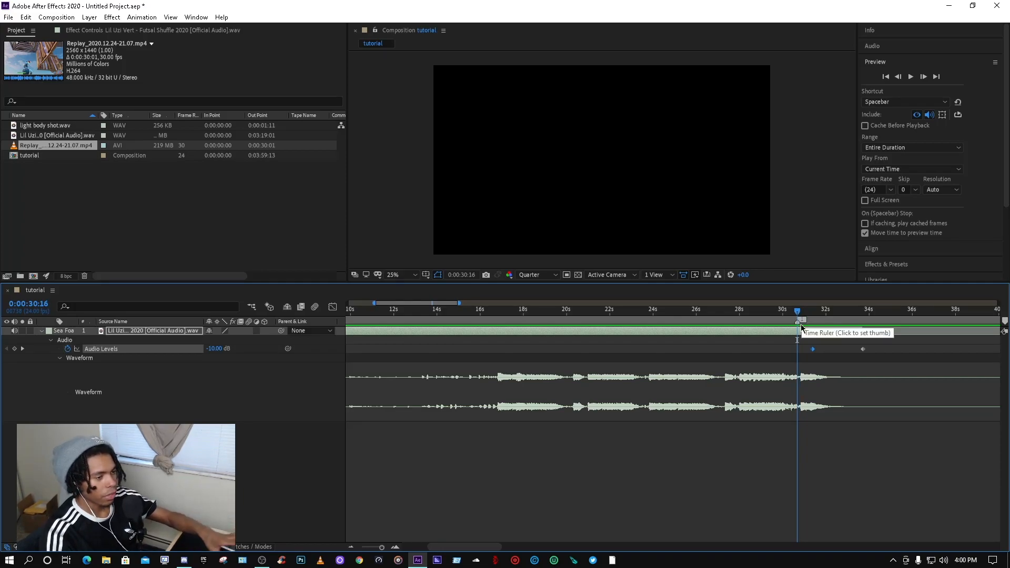
left_click_drag(664, 331, 687, 331)
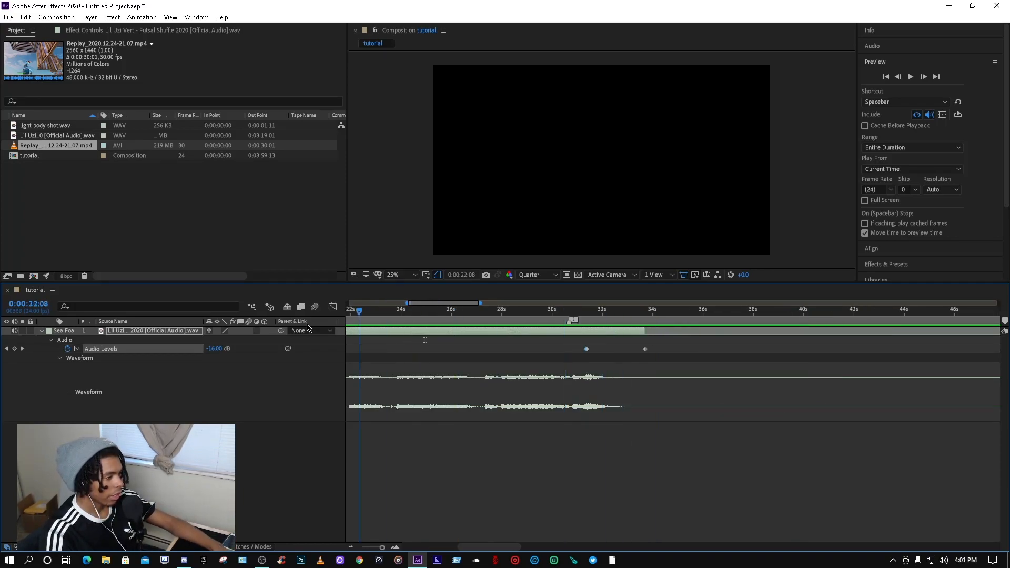
left_click(60, 358)
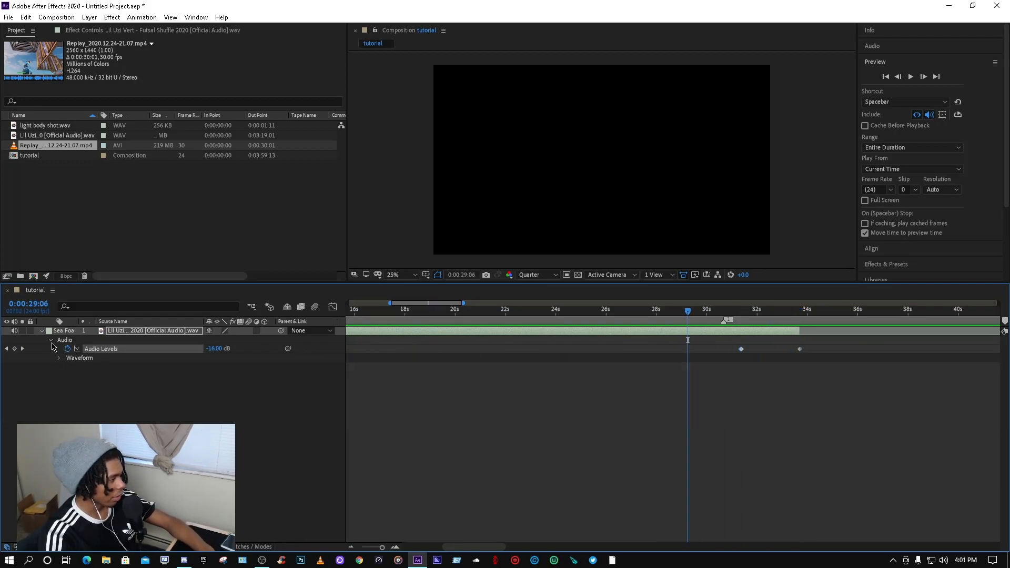
left_click(51, 340)
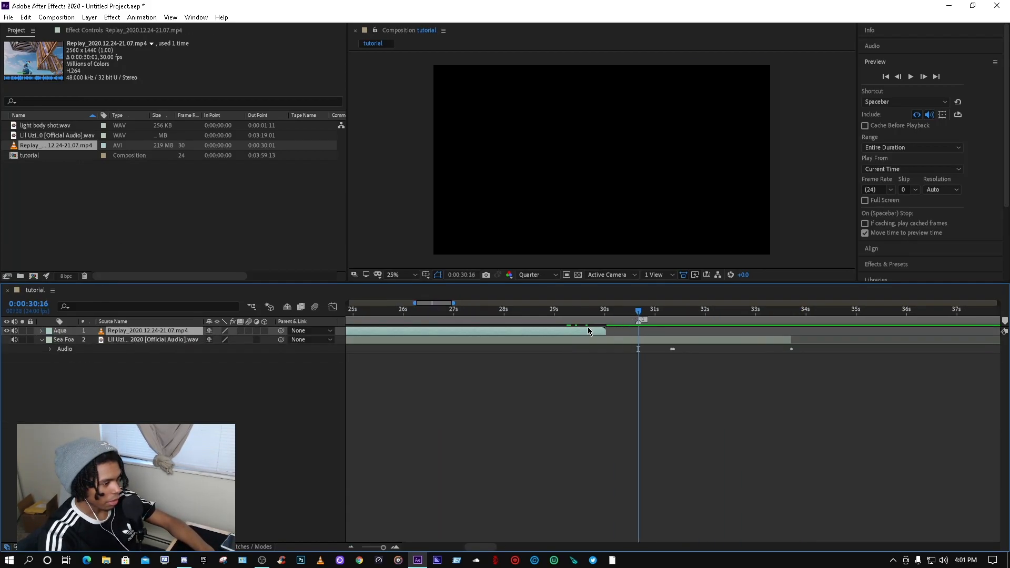
Step: Split the gameplay clip layer at 0:00:30:16
left_click_drag(588, 330, 654, 332)
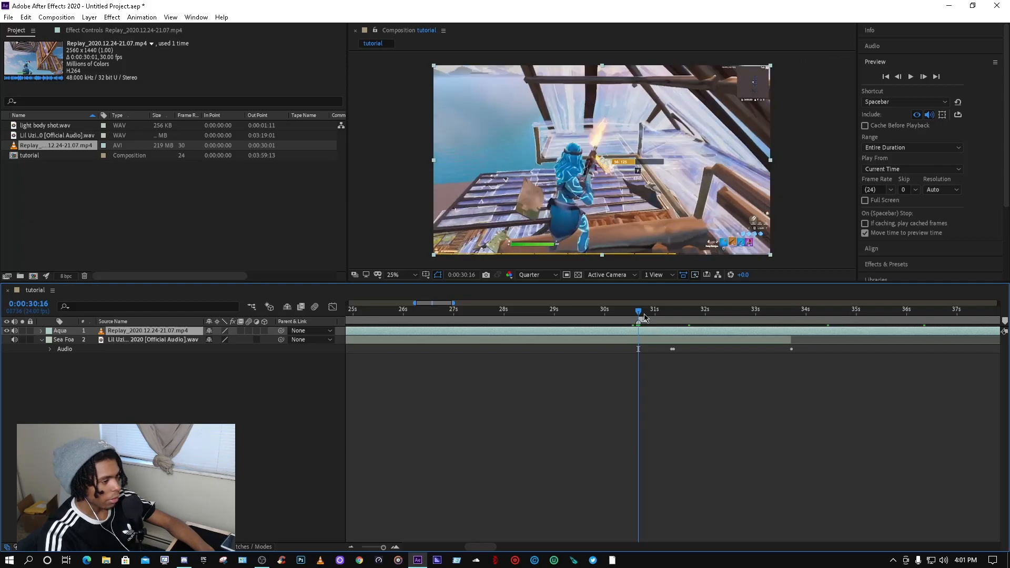
key("ctrl+shift+d")
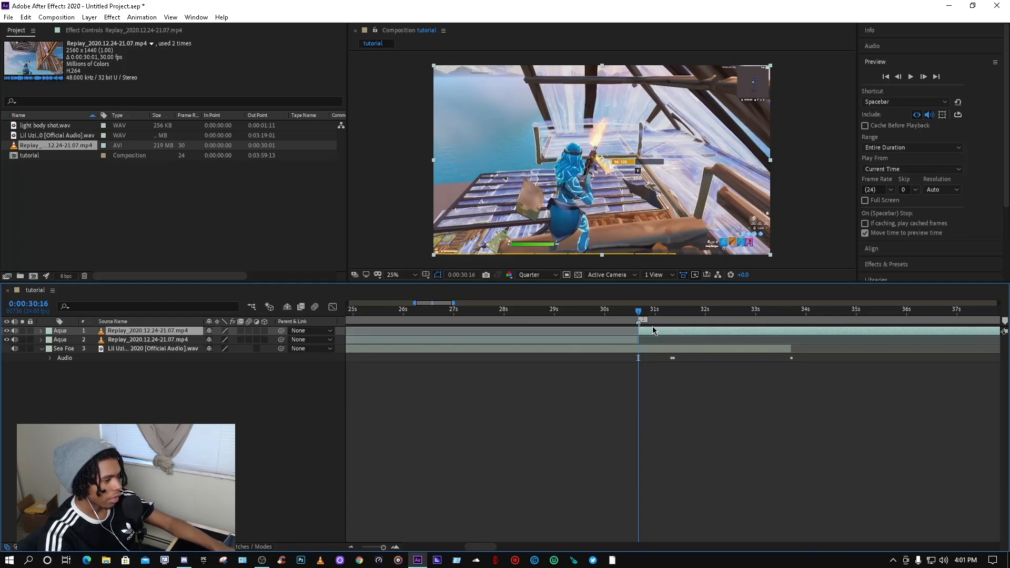
Step: Split the top gameplay clip again at 0:00:31:08 and delete the piece after that point
left_click_drag(651, 311, 672, 314)
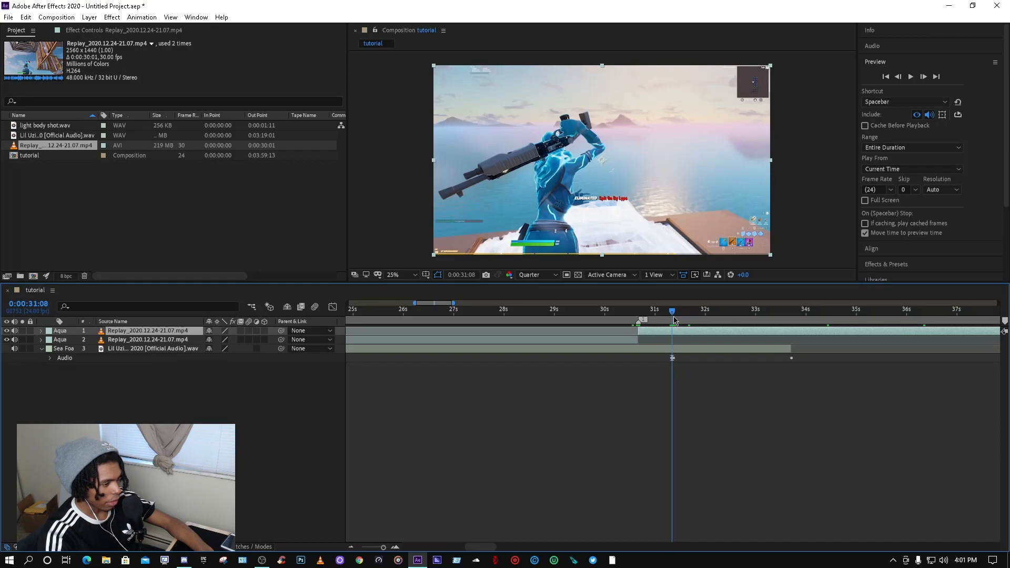
key("ctrl+shift+d")
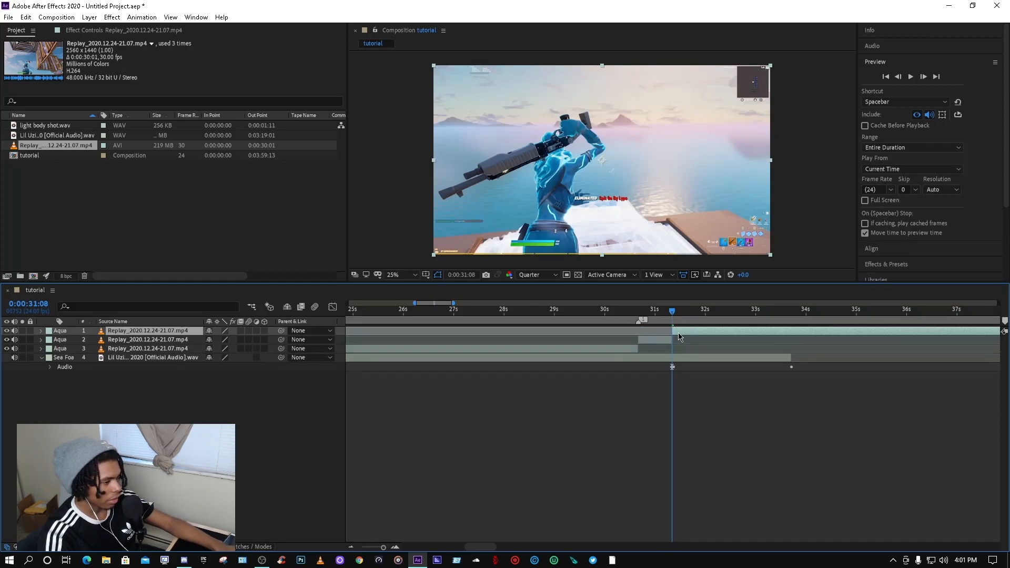
key("Delete")
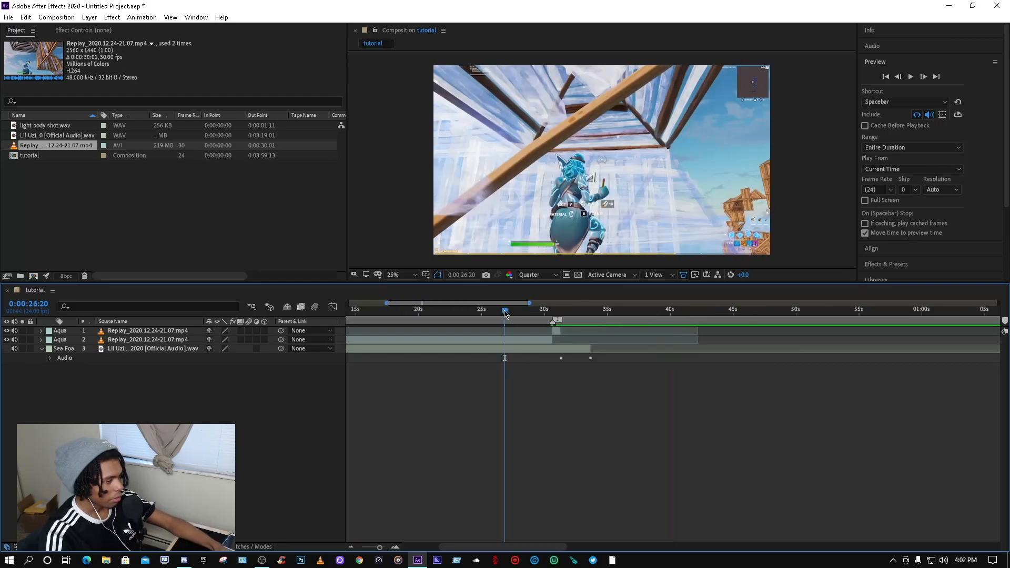
Step: Split the long gameplay clip at 0:00:23:11 and delete the piece before that point
left_click_drag(504, 314, 411, 314)
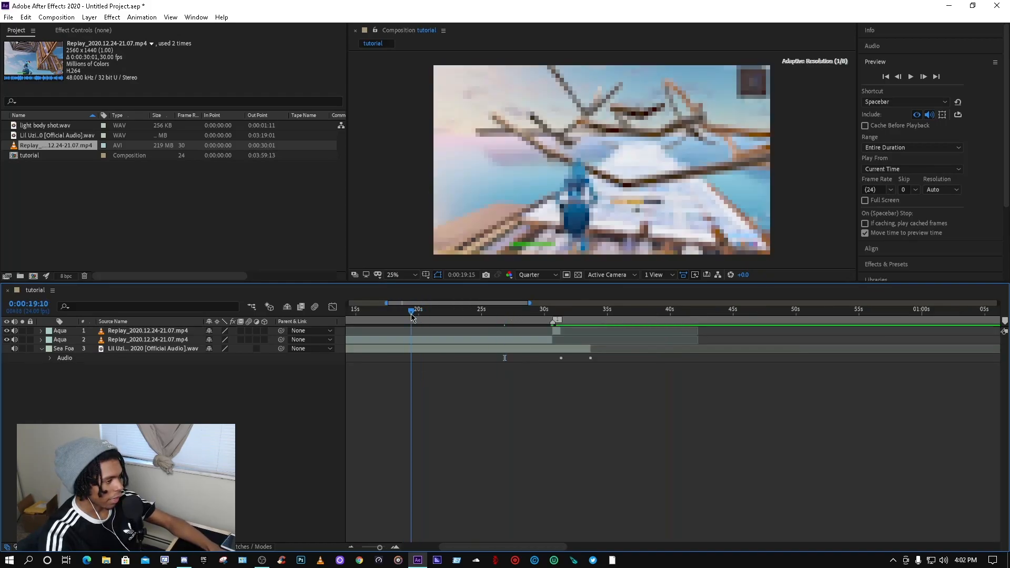
left_click_drag(509, 547, 504, 547)
left_click(494, 316)
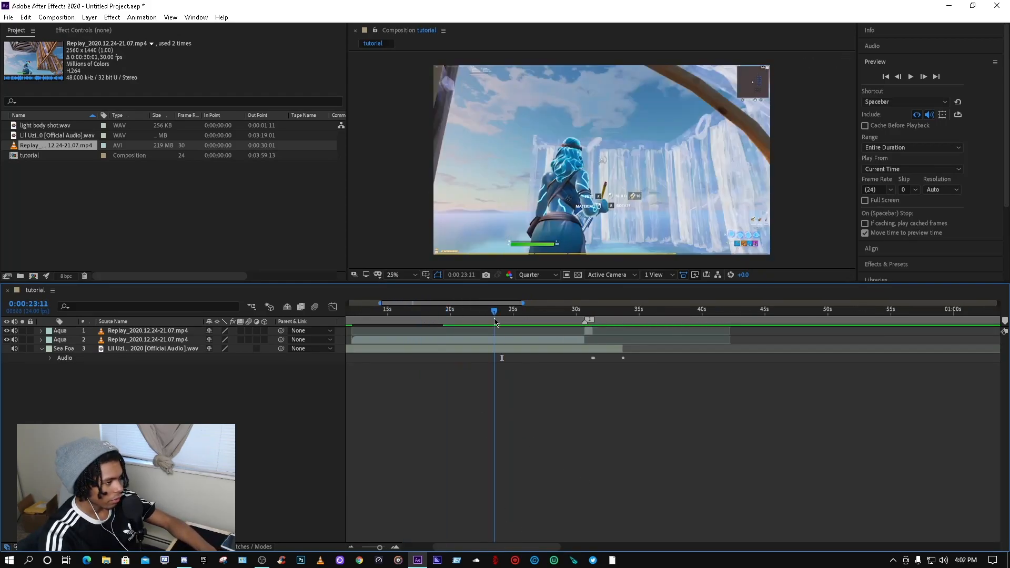
left_click(496, 343)
key("ctrl+shift+d")
left_click(486, 348)
key("Delete")
Step: Set the work area around the edited clips and trim the composition to the work area
mouse_move(494, 312)
left_mouse_down()
mouse_move(447, 320)
mouse_move(484, 327)
left_mouse_up()
left_click_drag(601, 316, 523, 320)
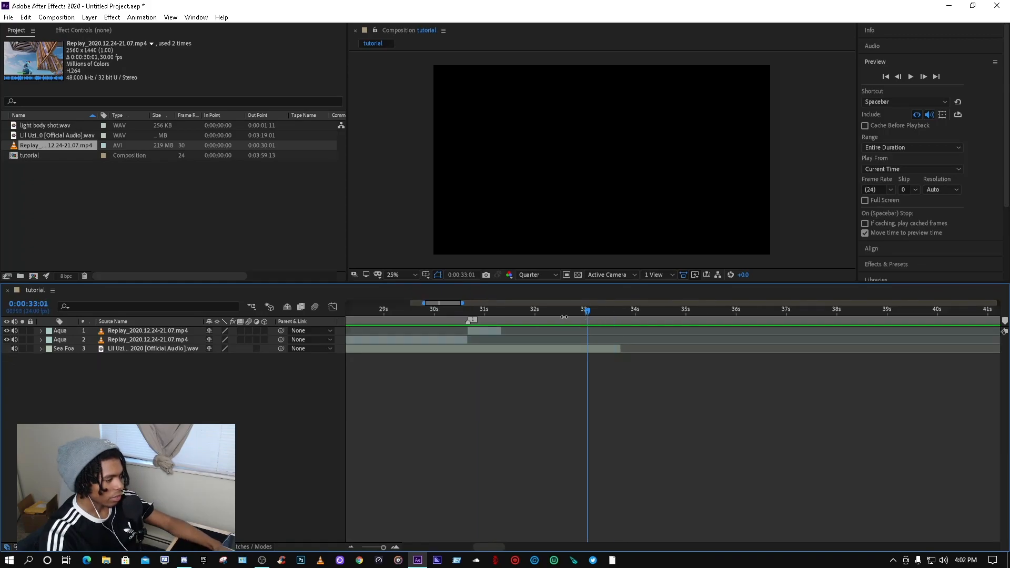
scroll(573, 316, "down", 2)
left_click_drag(459, 314, 581, 316)
key("equal")
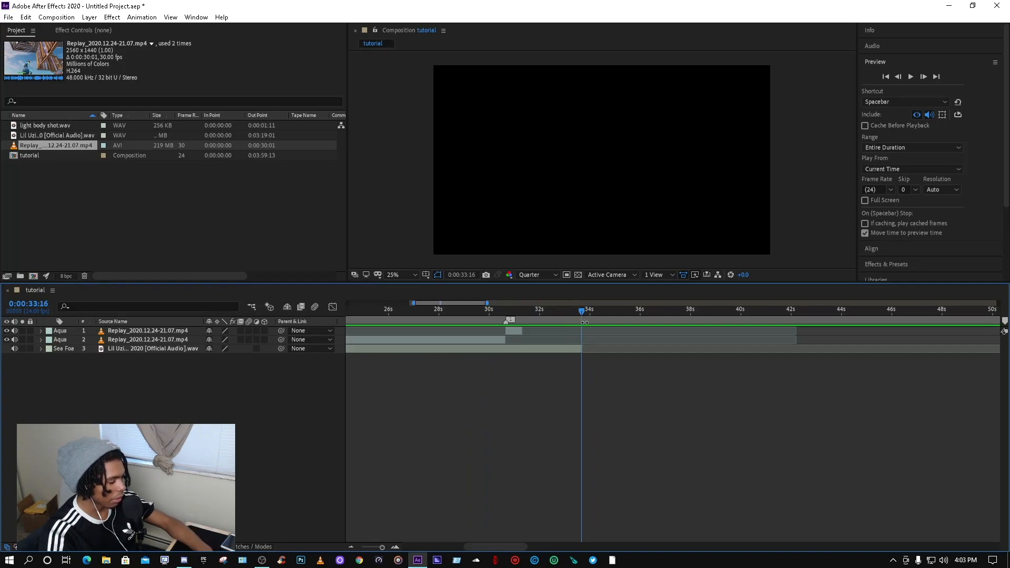
right_click(539, 320)
left_click(572, 350)
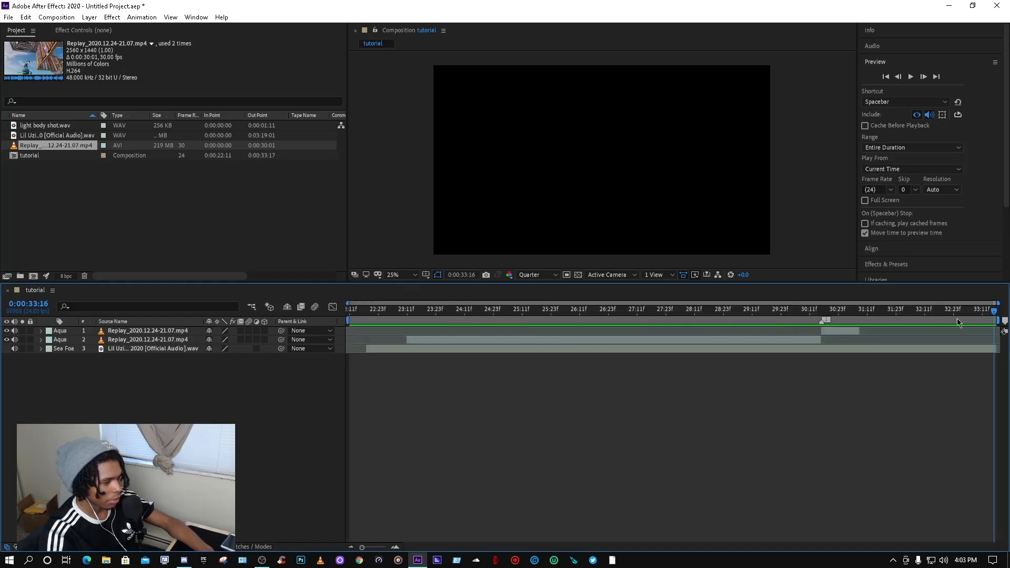
Step: Play a preview of the trimmed composition from its start
left_click_drag(994, 315, 337, 308)
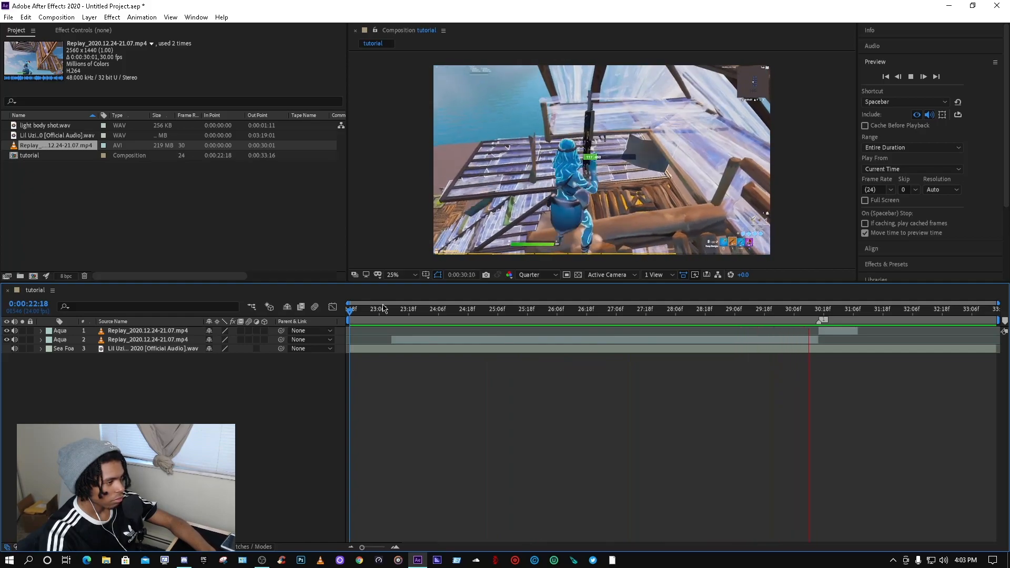
key("space")
Step: Split the long gameplay clip at 0:00:30:06
left_click_drag(841, 315, 797, 314)
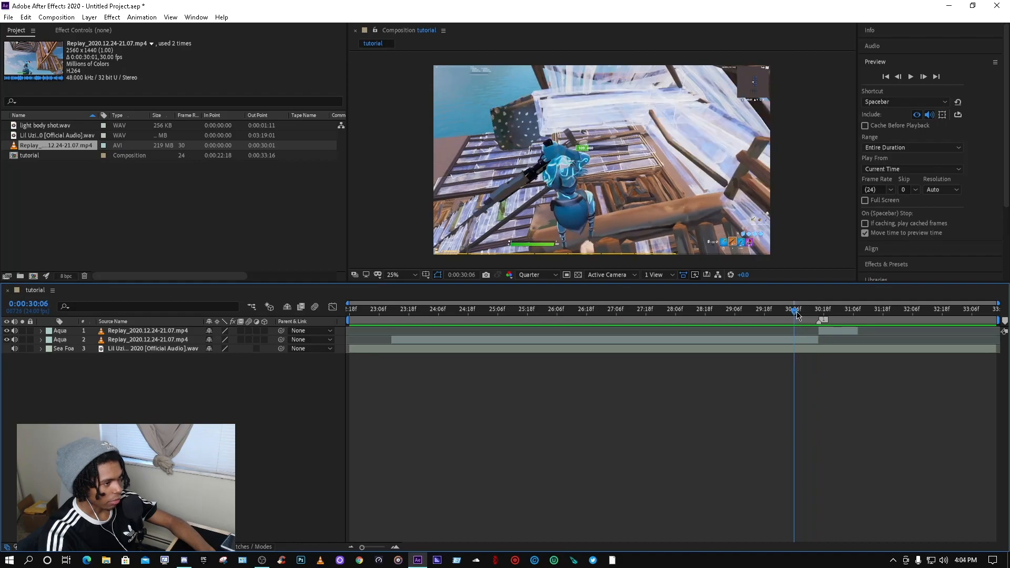
left_click(798, 338)
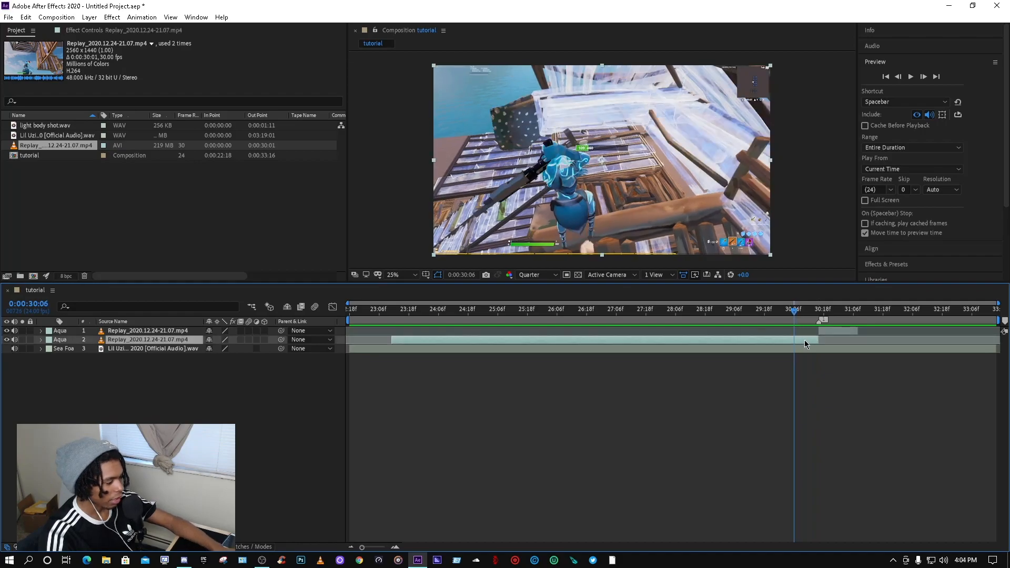
key("ctrl+shift+d")
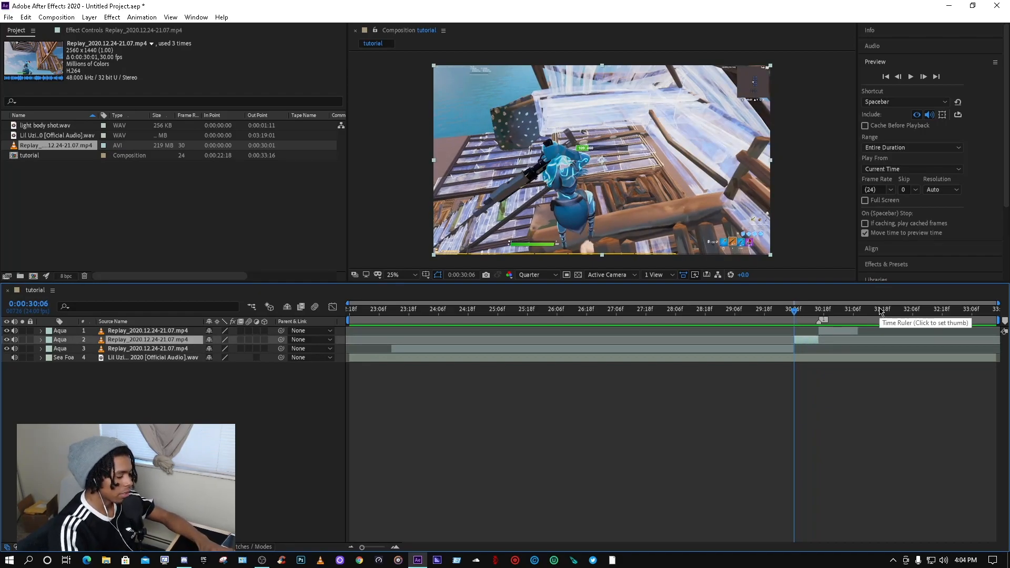
Step: Enable Time Remapping on the two short gameplay clips
key("ctrl+alt+t")
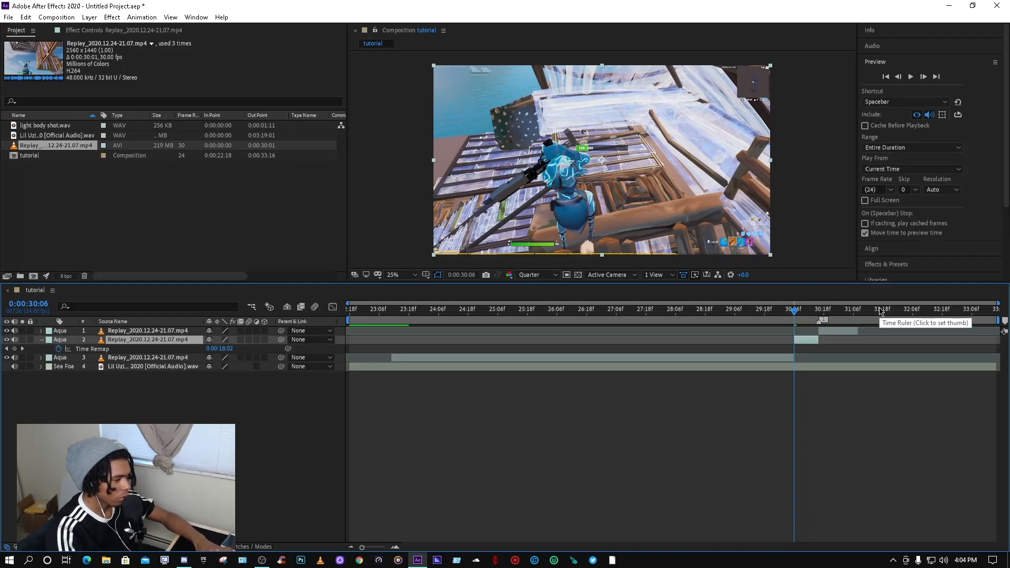
left_click(825, 328)
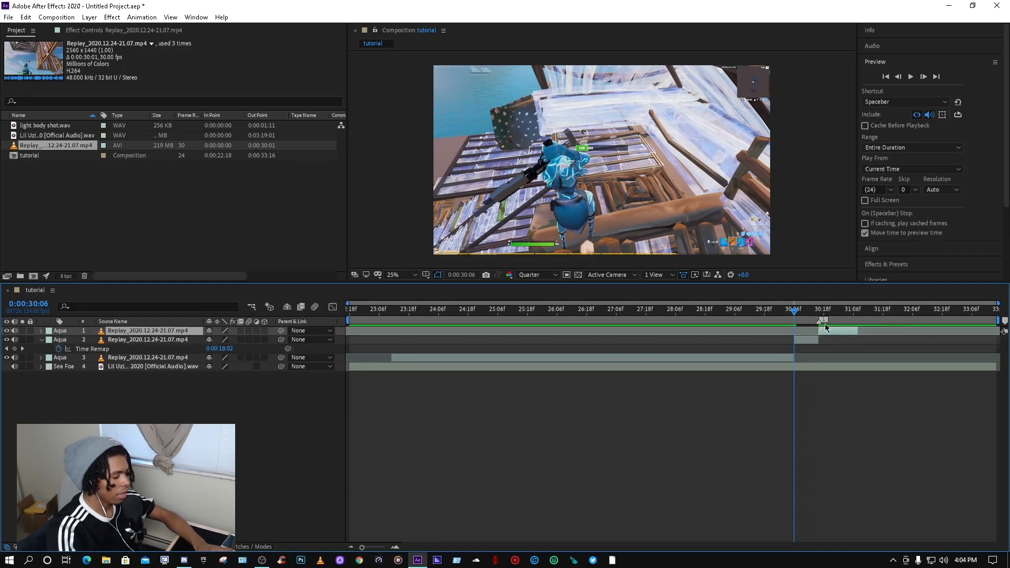
key("ctrl+alt+t")
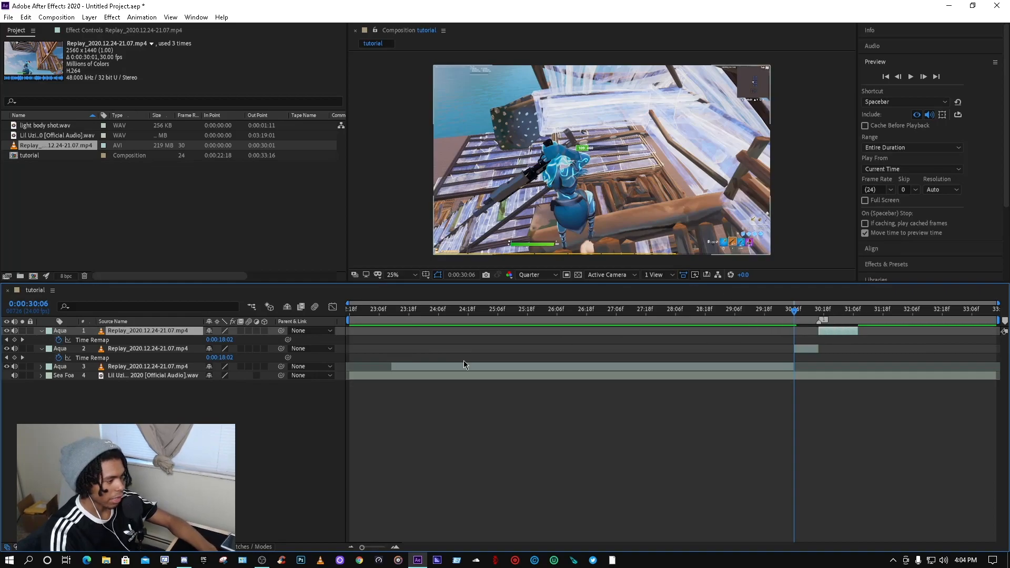
Step: Add Time Remap keyframes on both short clips at the playhead at 0:00:30:06 and 0:00:30:16
left_click(811, 350)
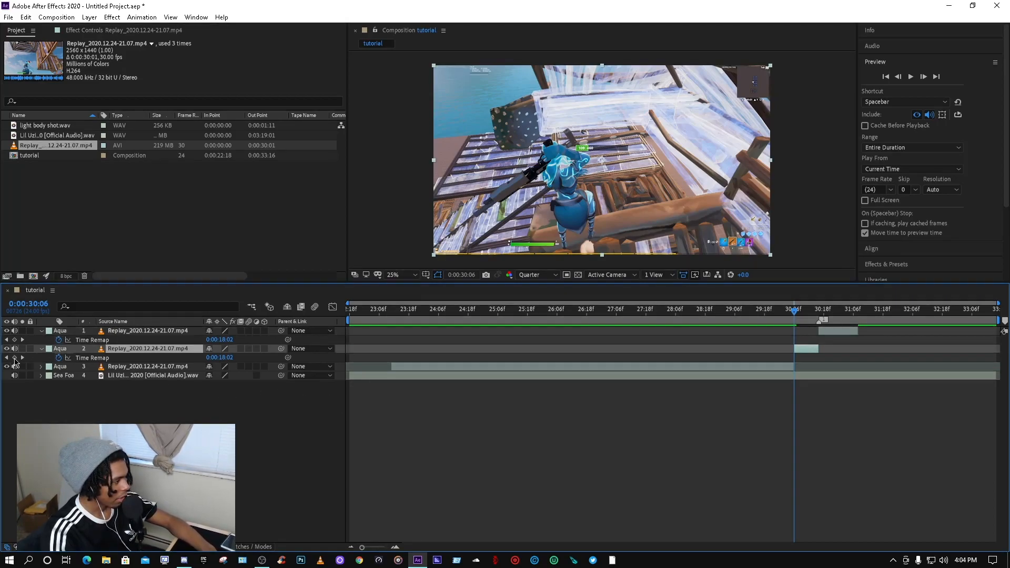
left_click(14, 358)
left_click_drag(811, 313, 818, 317)
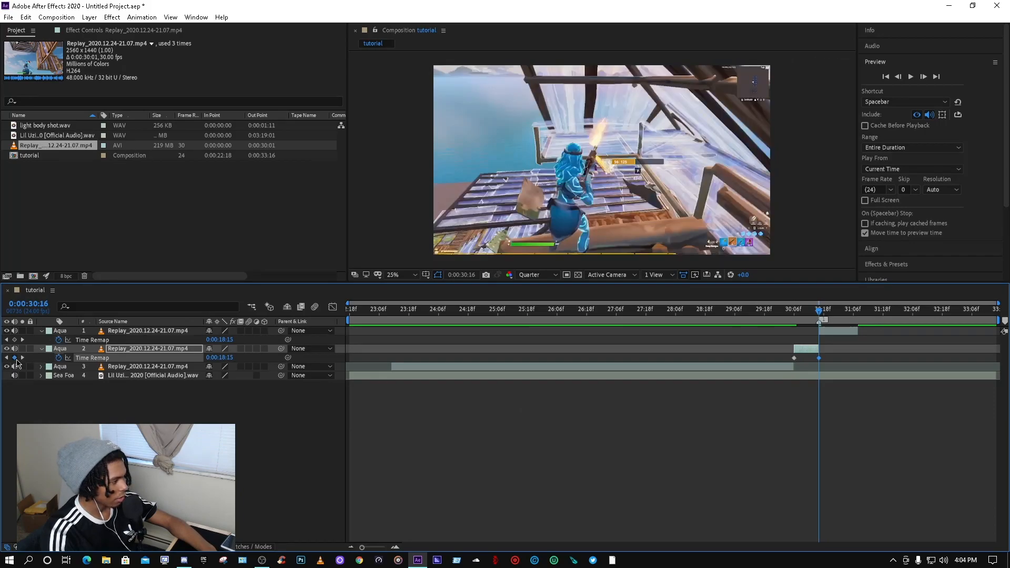
left_click(836, 333)
left_click(14, 340)
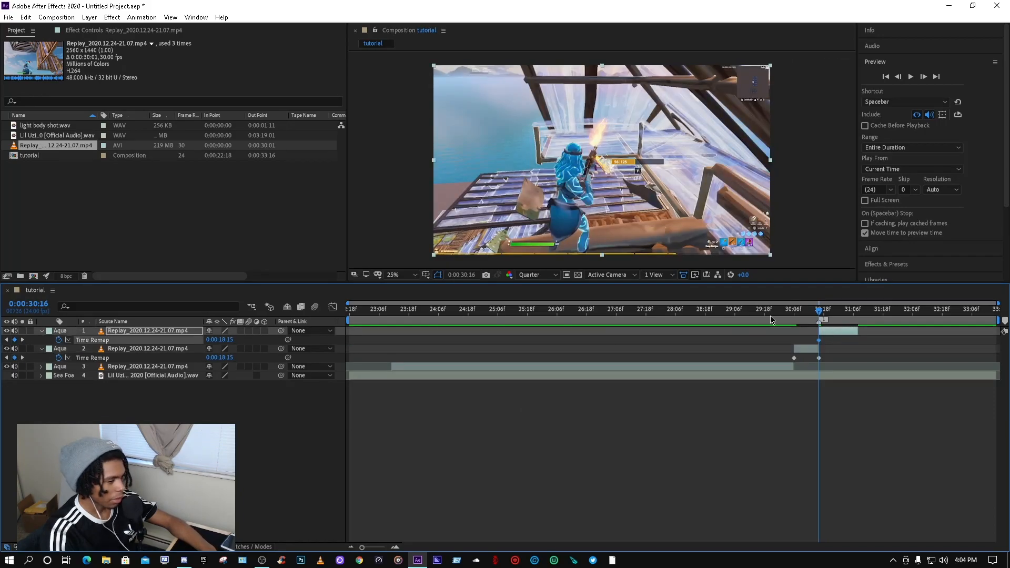
left_click_drag(815, 313, 859, 312)
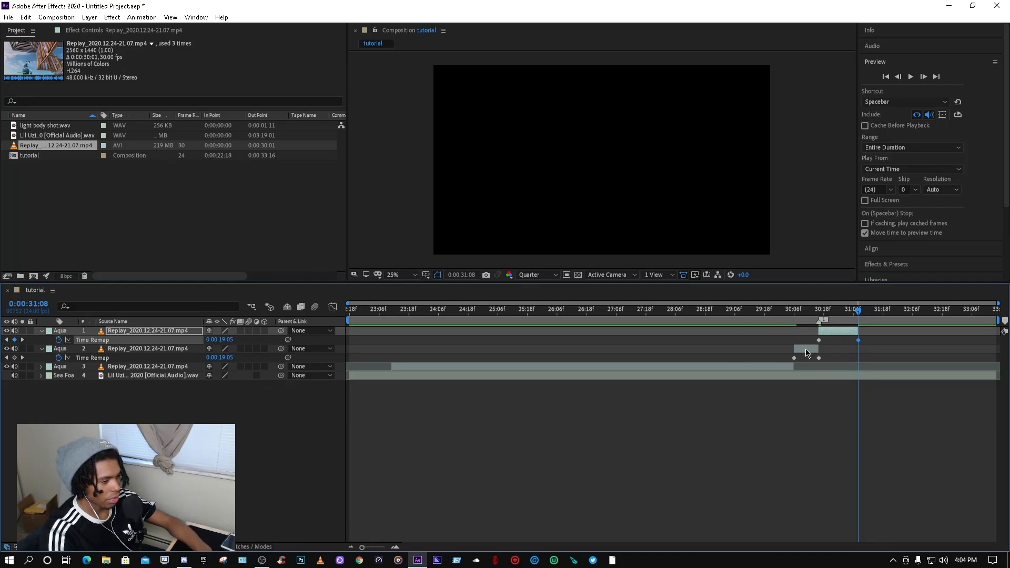
Step: Select the Time Remap keyframes of both short clips and apply Easy Ease to them
left_click(806, 351)
mouse_move(807, 356)
left_mouse_down()
mouse_move(756, 345)
mouse_move(816, 350)
mouse_move(789, 355)
mouse_move(807, 356)
left_mouse_up()
left_click_drag(750, 310, 796, 338)
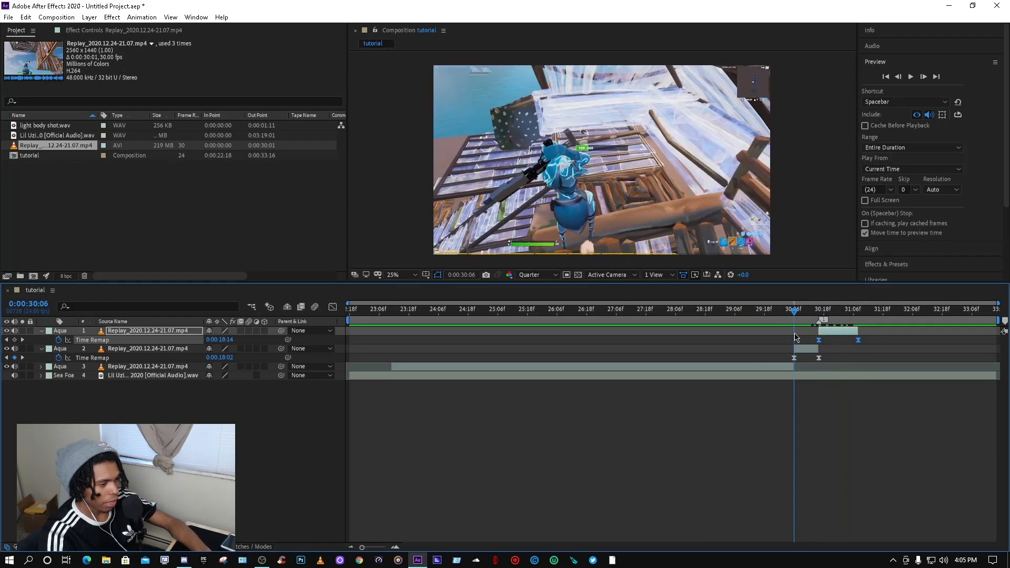
Step: Set the composition's duration to 0:02:10:22
left_click(383, 170)
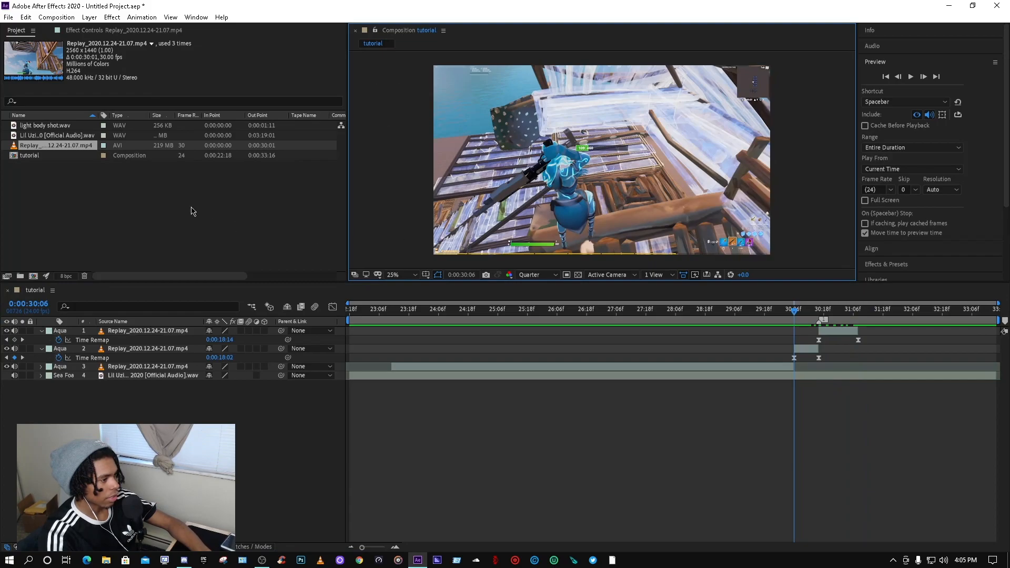
left_click(56, 17)
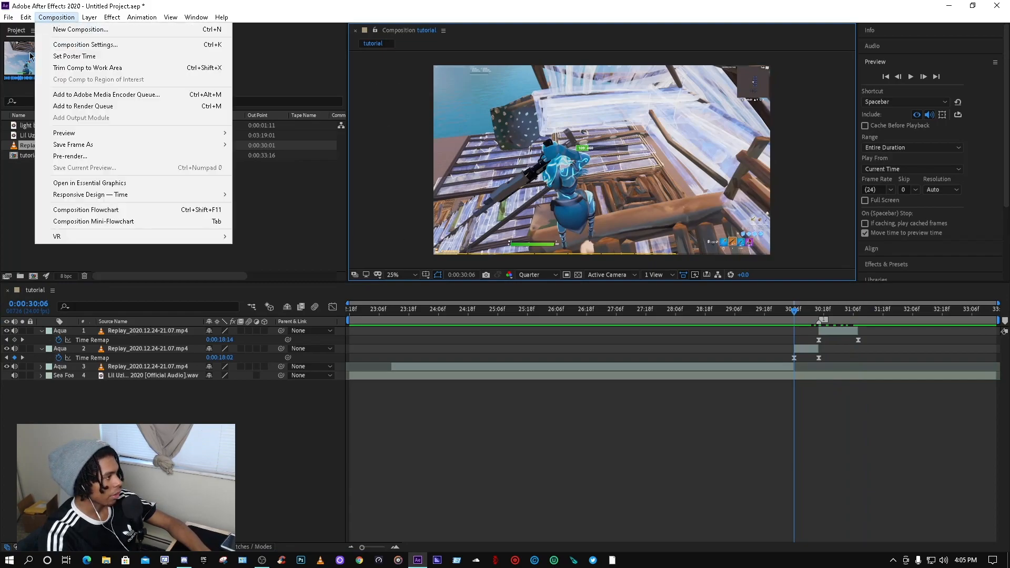
left_click(79, 45)
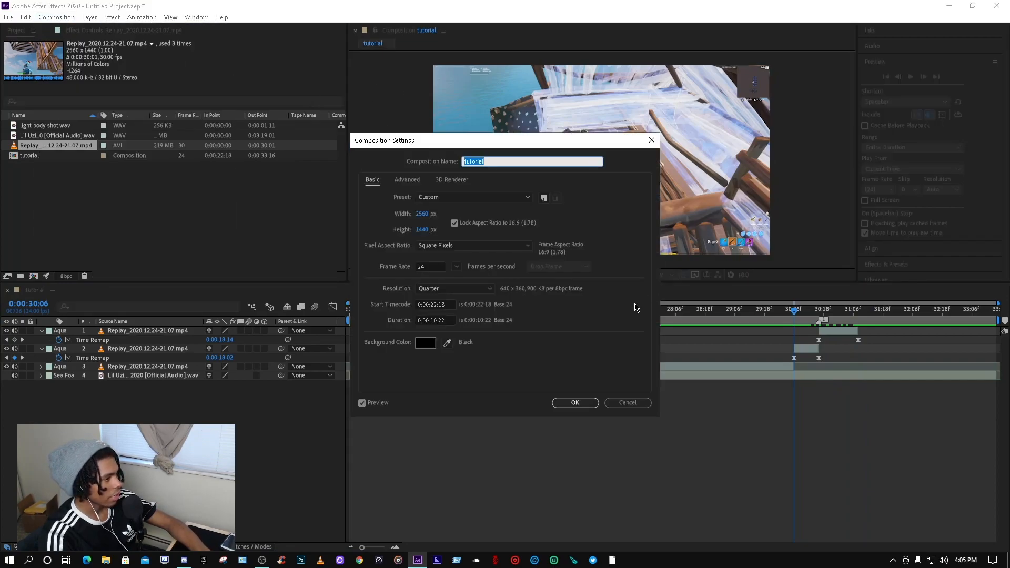
left_click(429, 321)
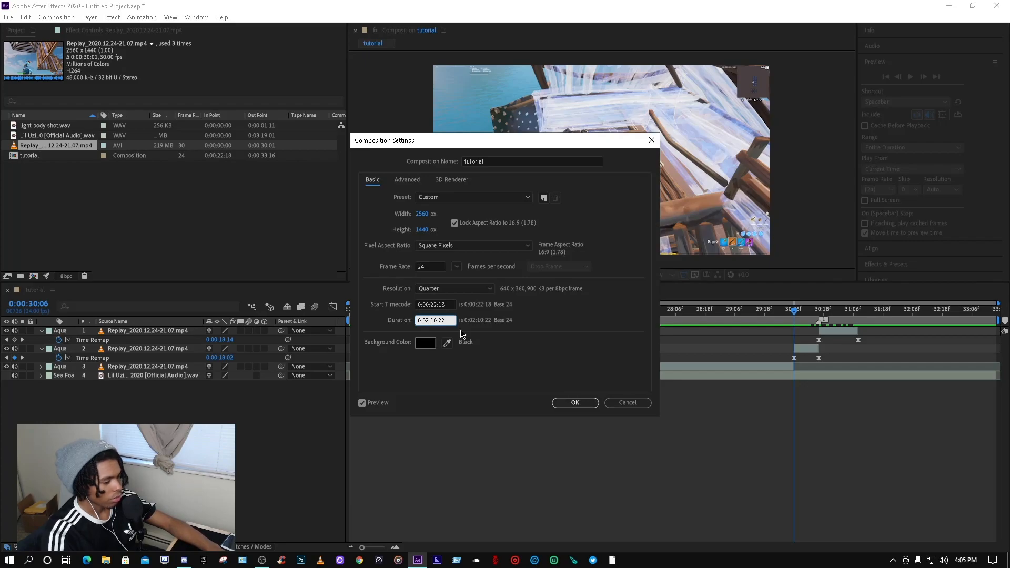
left_click(578, 403)
Step: Delete the trailing Time Remap keyframes of both short clips
scroll(722, 514, "down", 5)
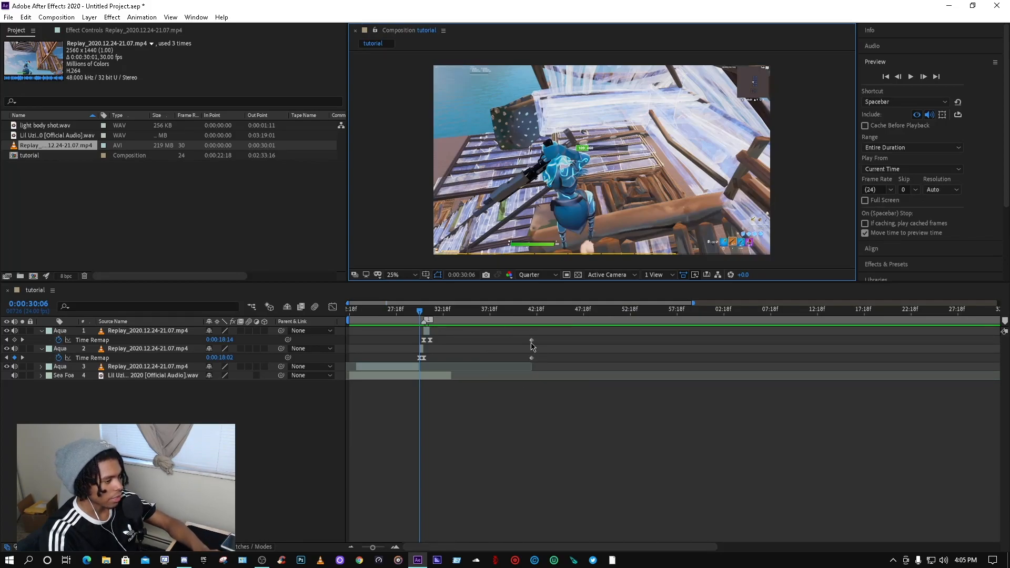
left_click(531, 341)
key("Delete")
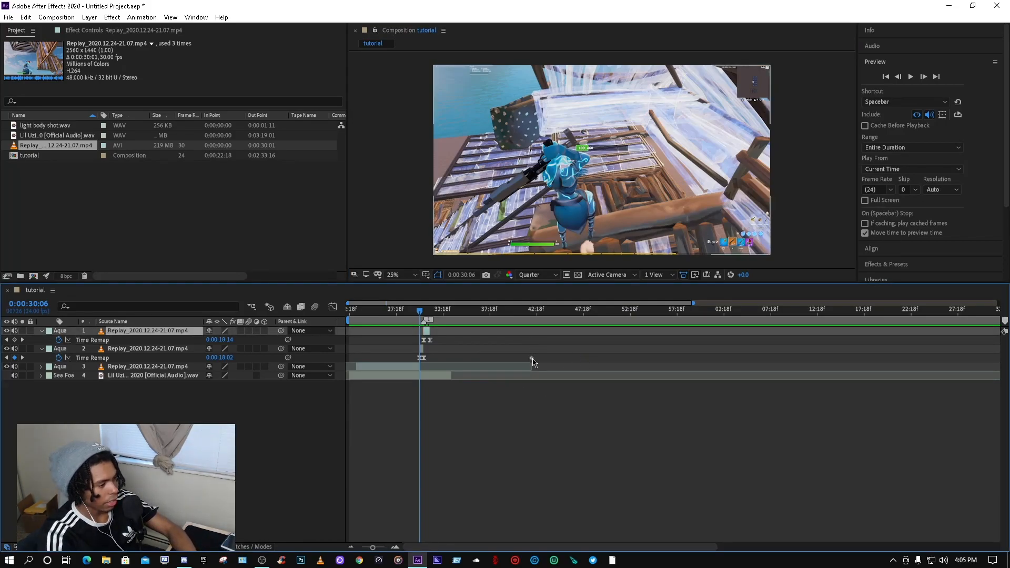
left_click(532, 358)
key("Delete")
Step: Move the second clip's end Time Remap keyframe and delete the stray keyframe before it
left_click(478, 442)
scroll(478, 442, "up", 3)
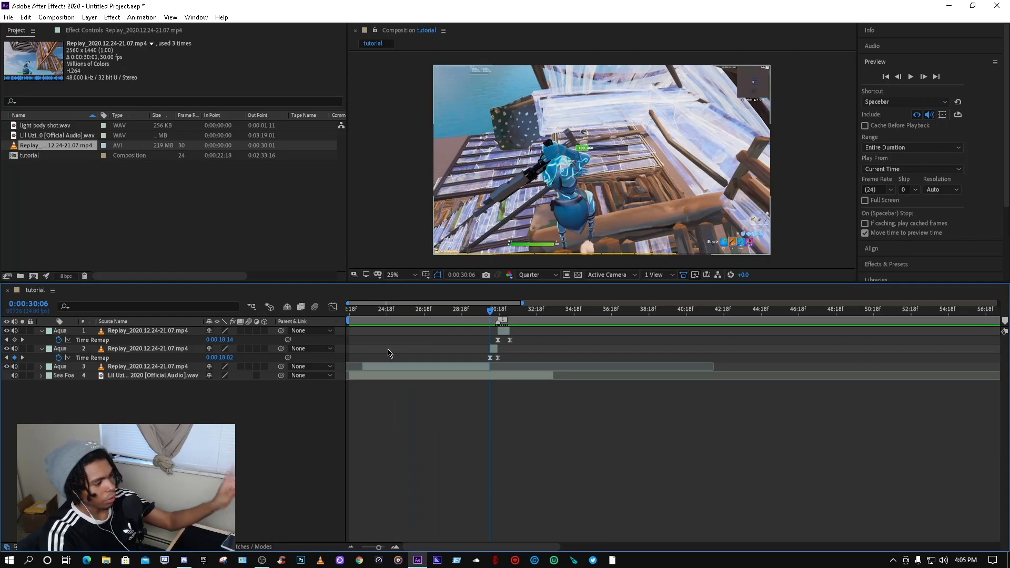
left_click_drag(492, 361, 824, 356)
left_click(481, 359)
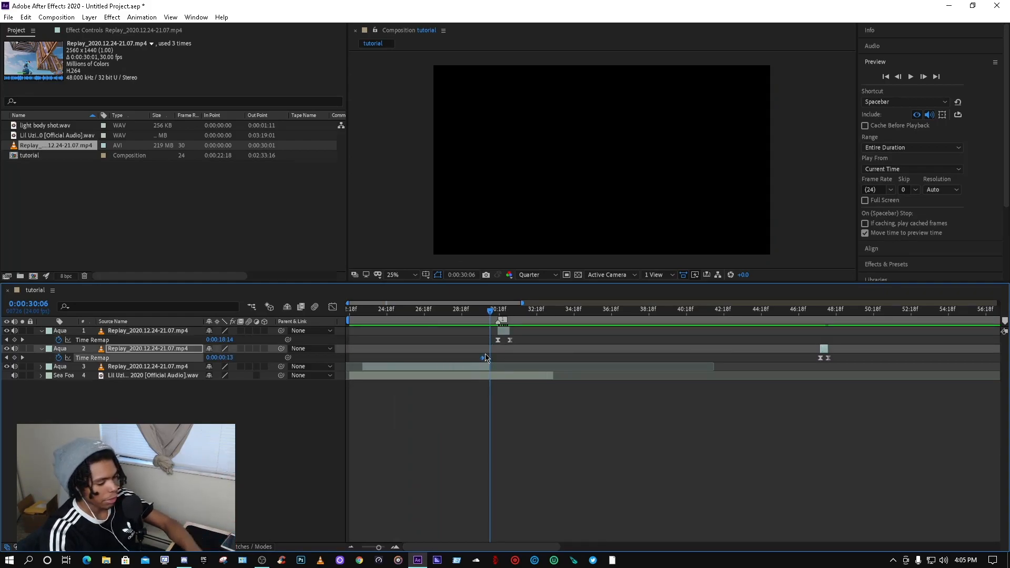
key("Delete")
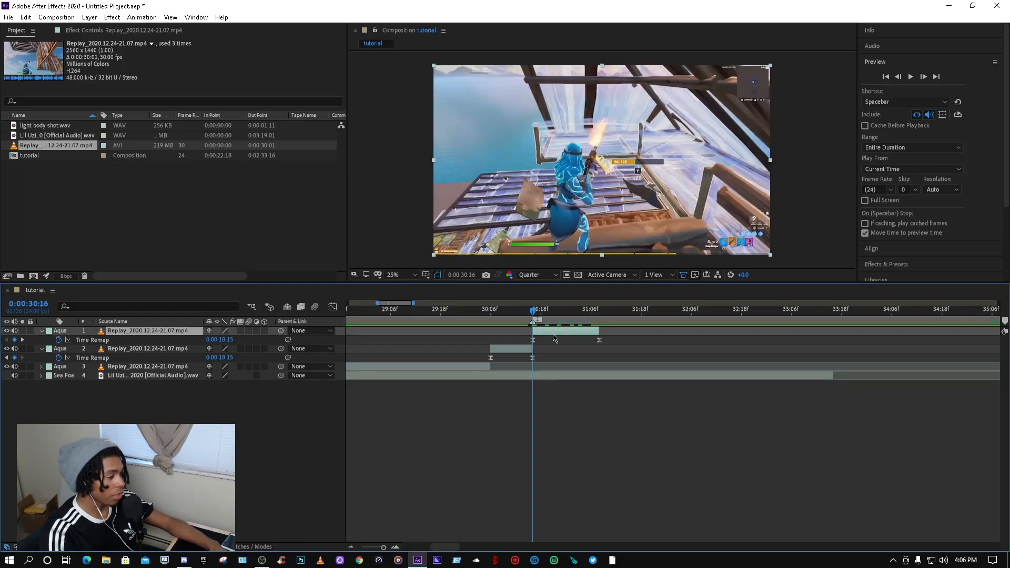
Step: Mute the audio of the two time-remapped gameplay clips
scroll(526, 326, "up", 2)
left_click_drag(516, 315, 428, 306)
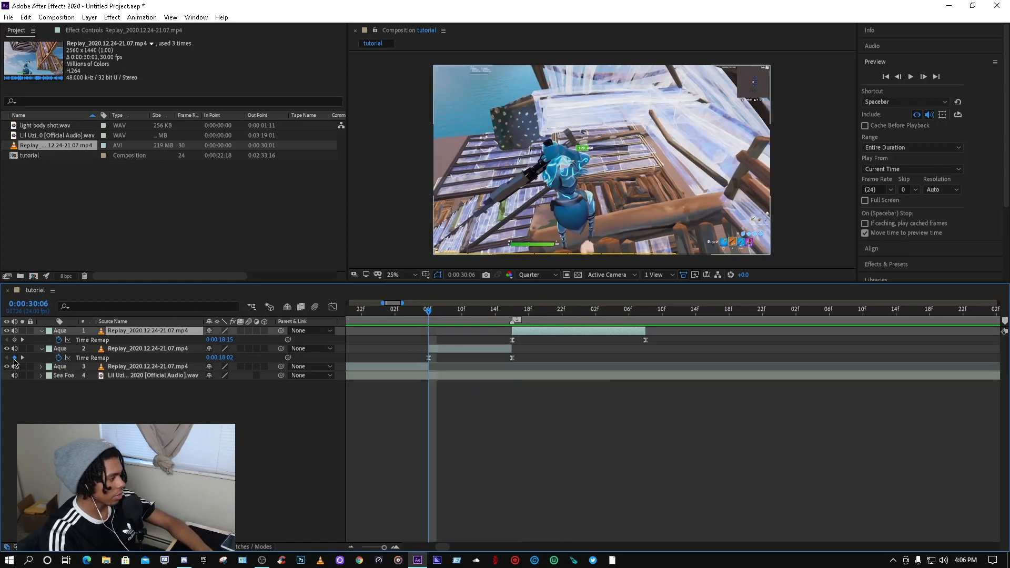
left_click(15, 348)
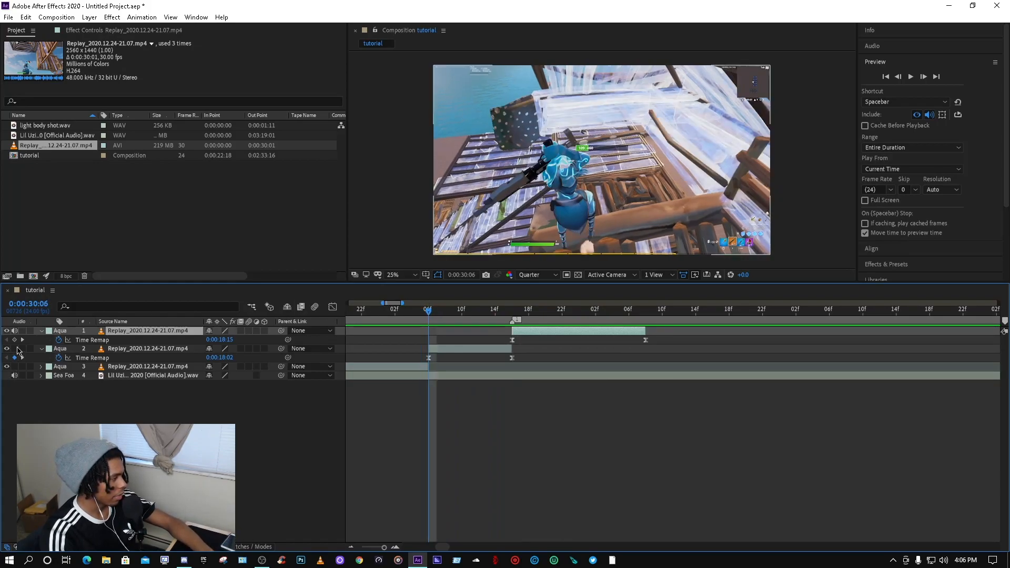
left_click(15, 331)
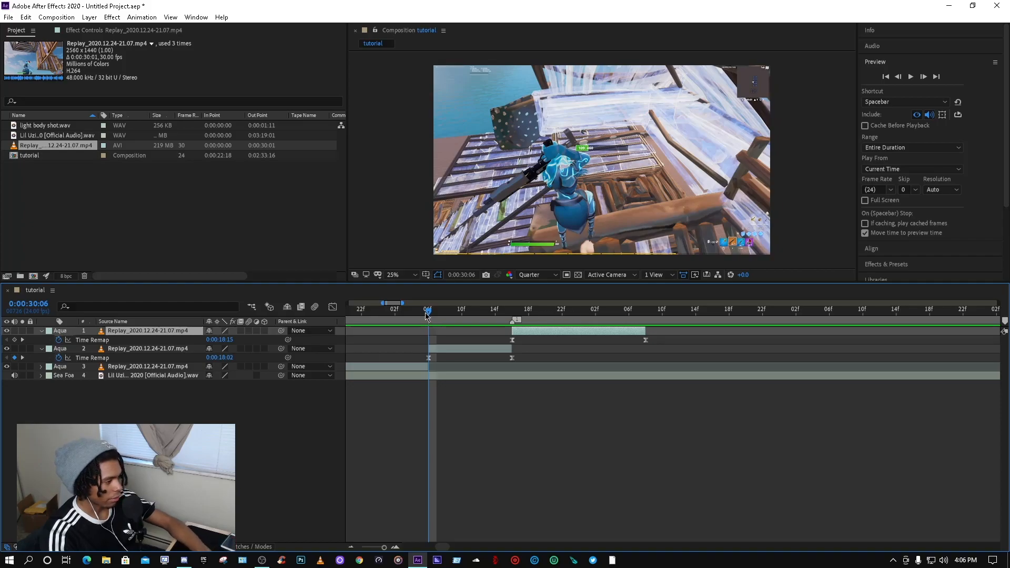
Step: Apply Easy Ease to the second short clip's Time Remap keyframes
left_click(471, 311)
left_click(477, 349)
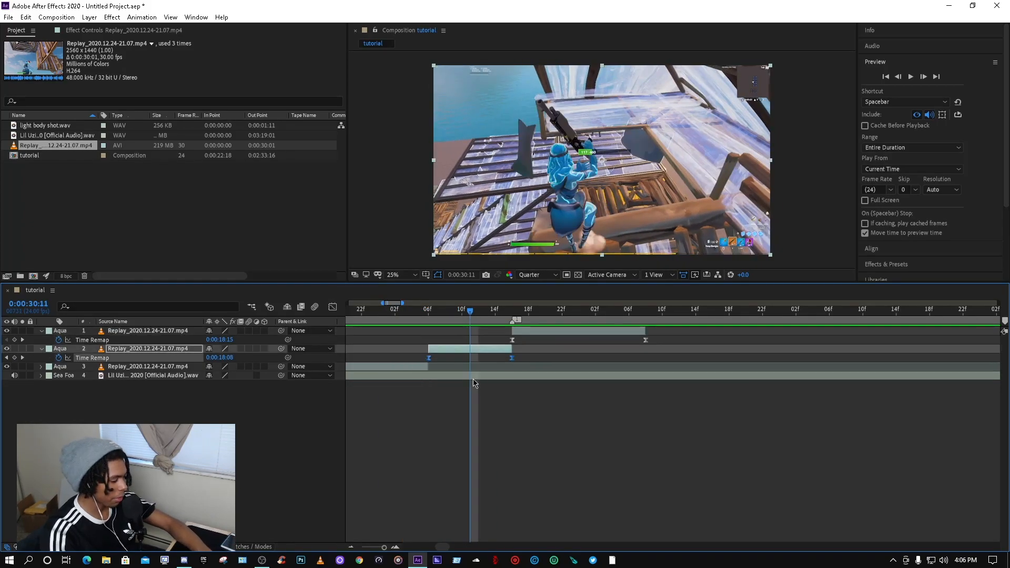
right_click(513, 359)
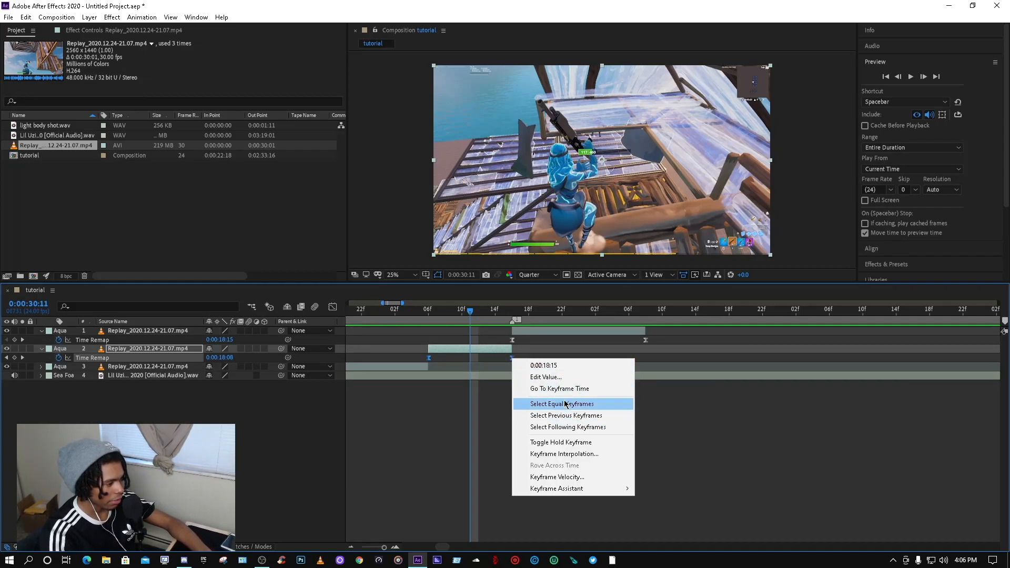
mouse_move(607, 495)
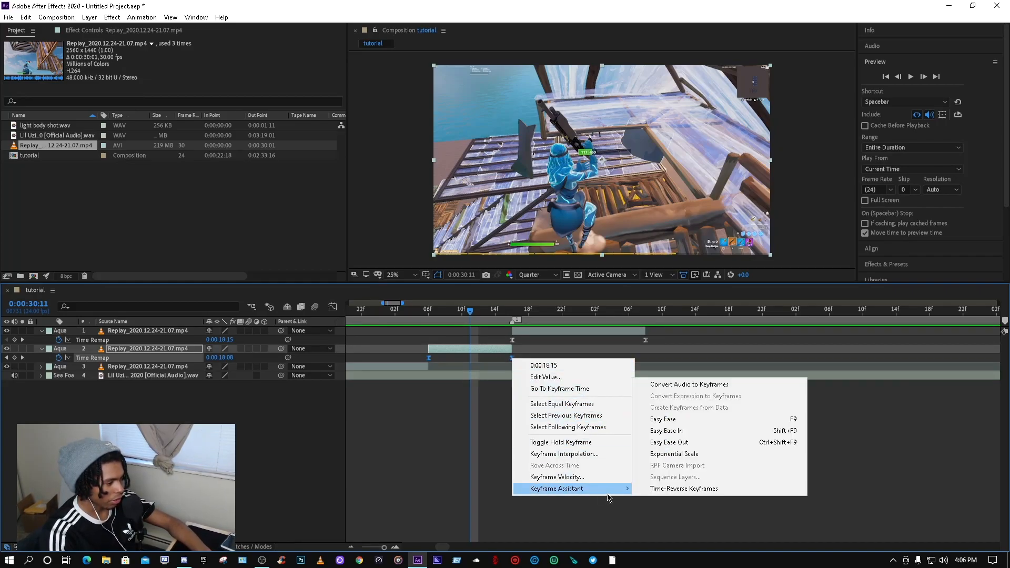
left_click(663, 419)
left_click(511, 357)
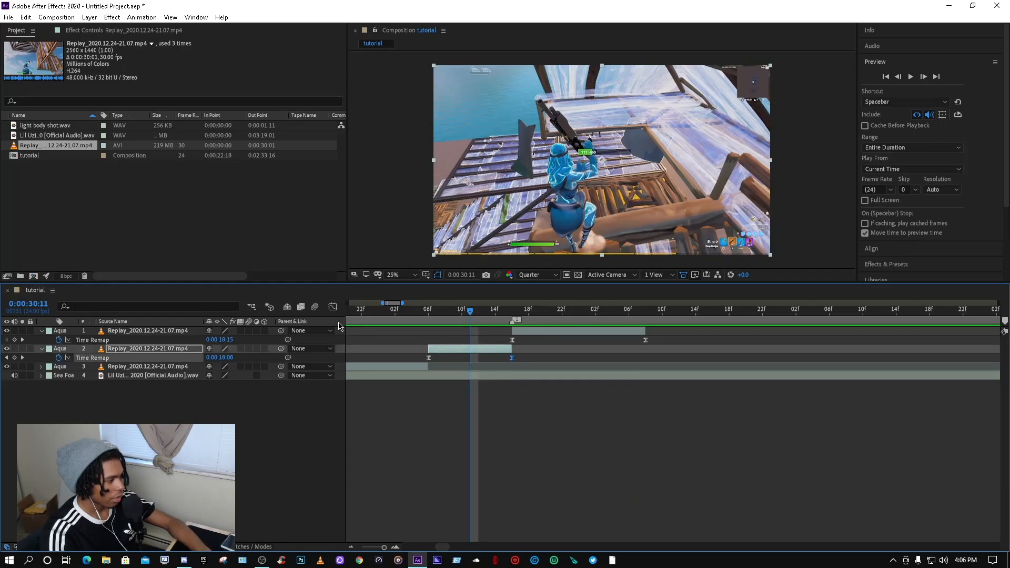
Step: In the Graph Editor, steepen the second clip's speed curve by pulling its end keyframe's influence handle downward
left_click(333, 307)
scroll(530, 465, "up", 1)
left_click_drag(443, 546, 440, 546)
scroll(676, 485, "up", 1)
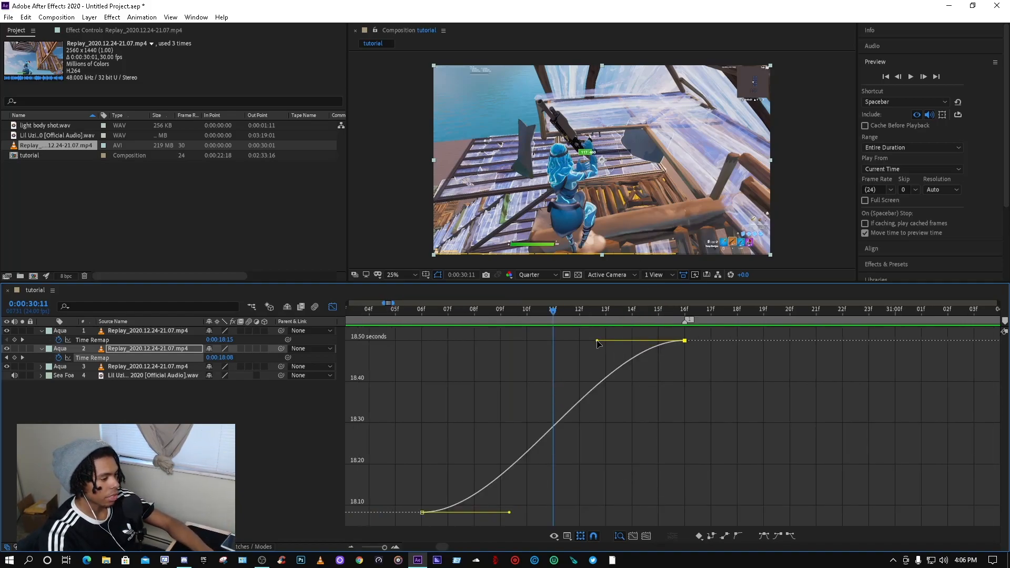
left_click_drag(598, 342, 678, 460)
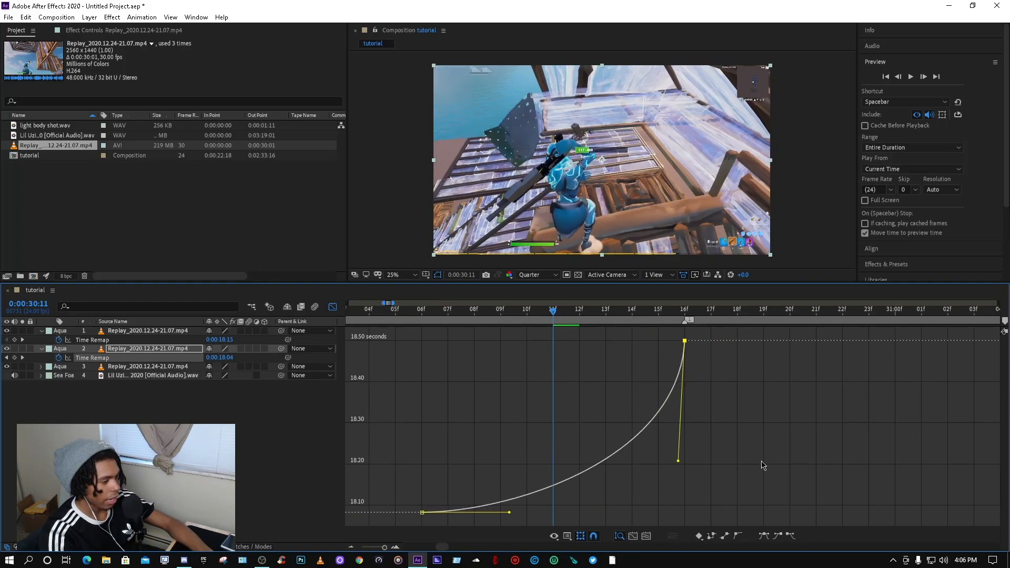
left_click(332, 306)
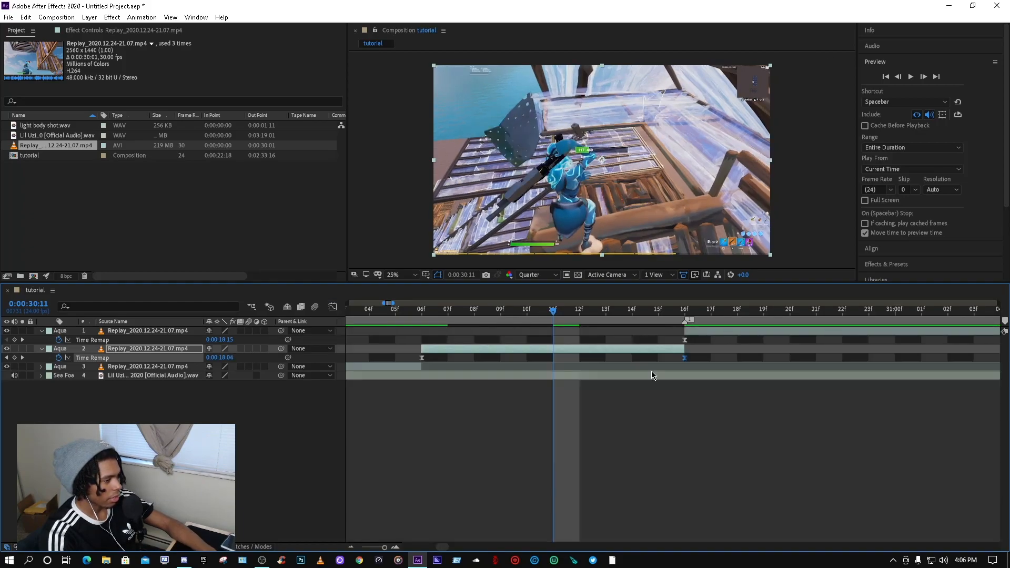
Step: Enable motion blur on the second short clip
left_click(241, 349)
left_click_drag(437, 547, 443, 550)
Step: Reshape the first short clip's Time Remap curve handles in the Graph Editor for a sharp ramp at both ends
left_click(387, 339)
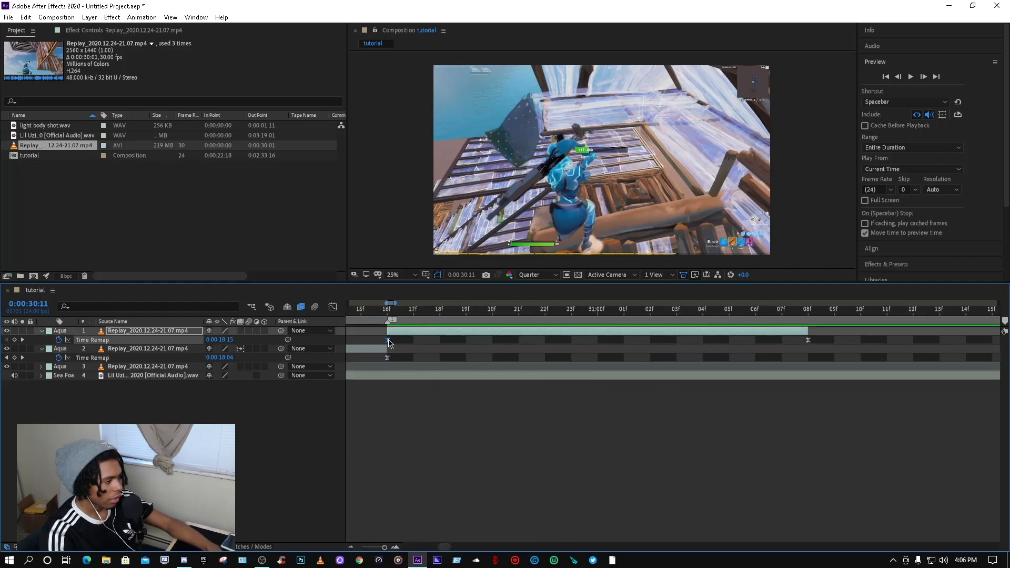
key("shift+F3")
left_click_drag(526, 513, 446, 382)
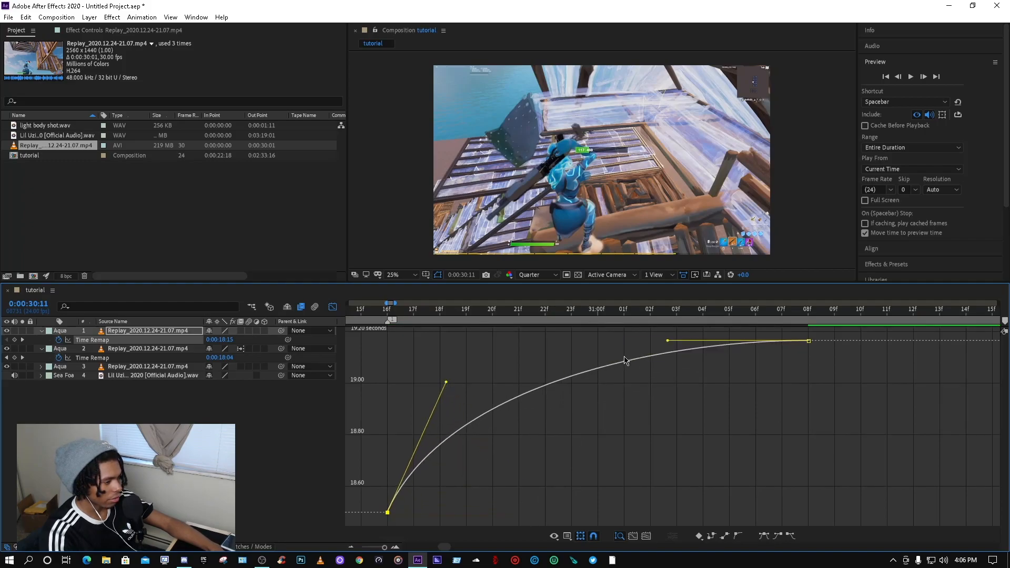
left_click_drag(667, 342, 725, 527)
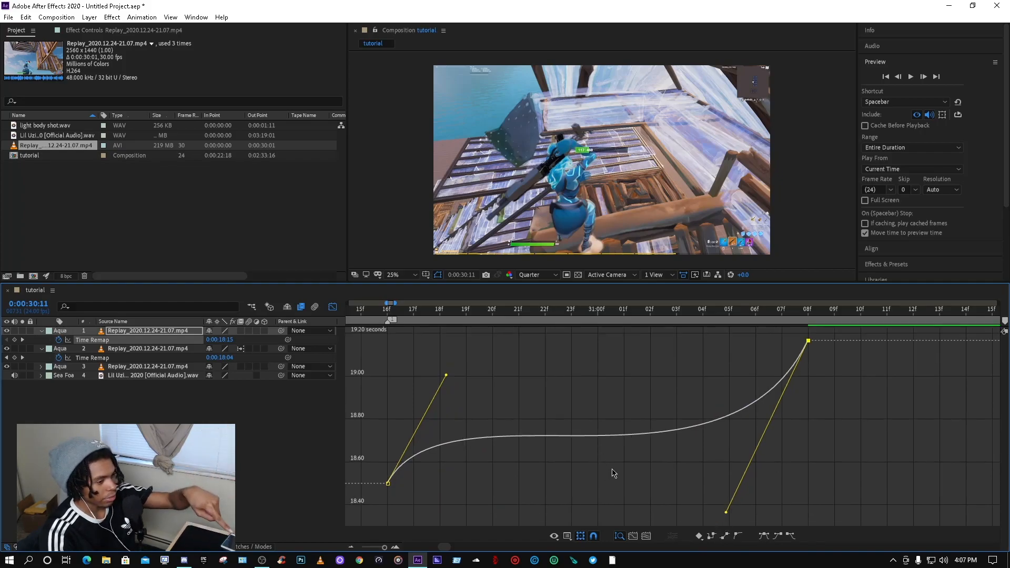
left_click_drag(726, 512, 753, 453)
left_click_drag(447, 383, 454, 385)
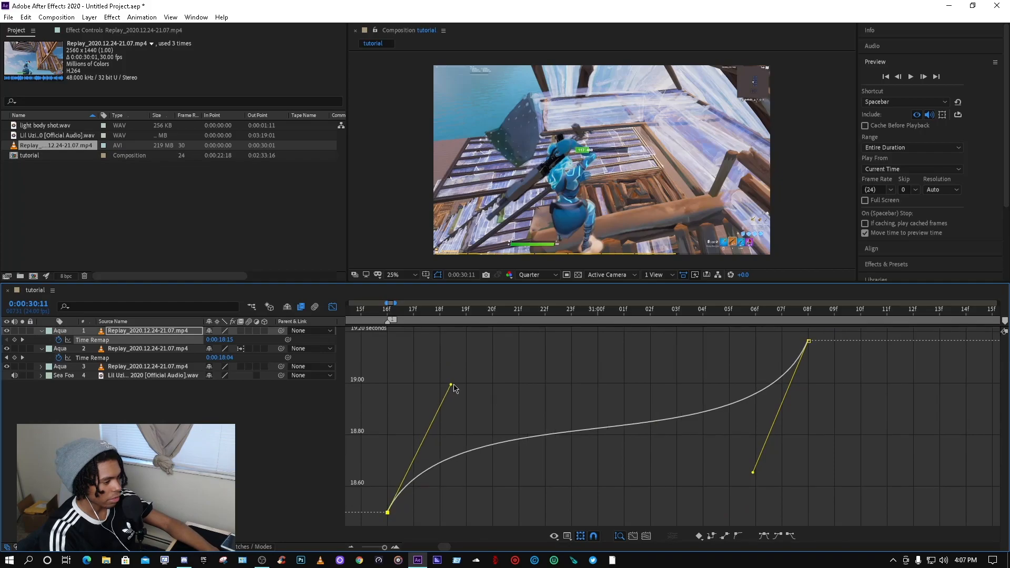
left_click(333, 307)
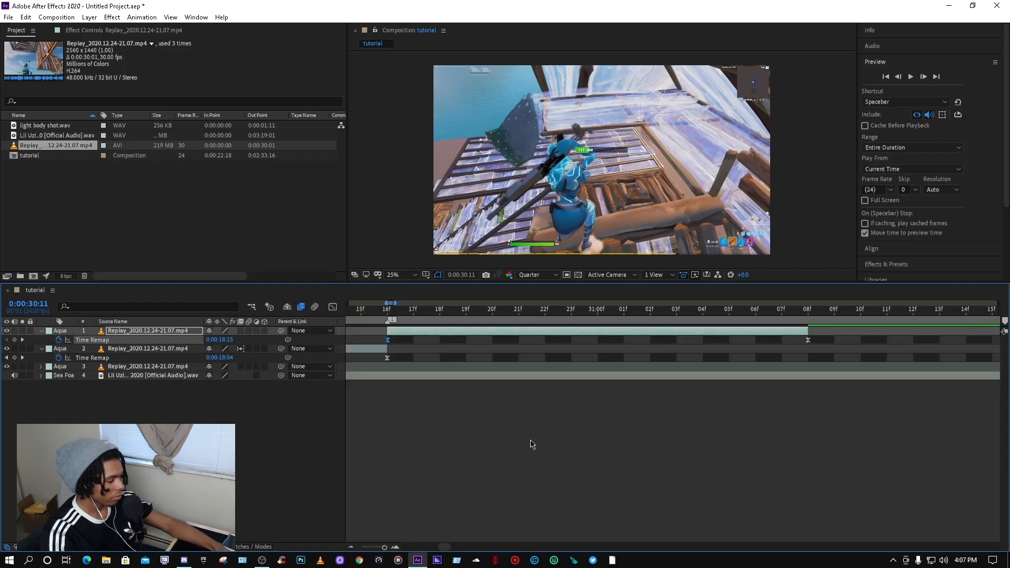
Step: Play back the time-remapped section of the edit to review the speed ramps
scroll(533, 445, "down", 5)
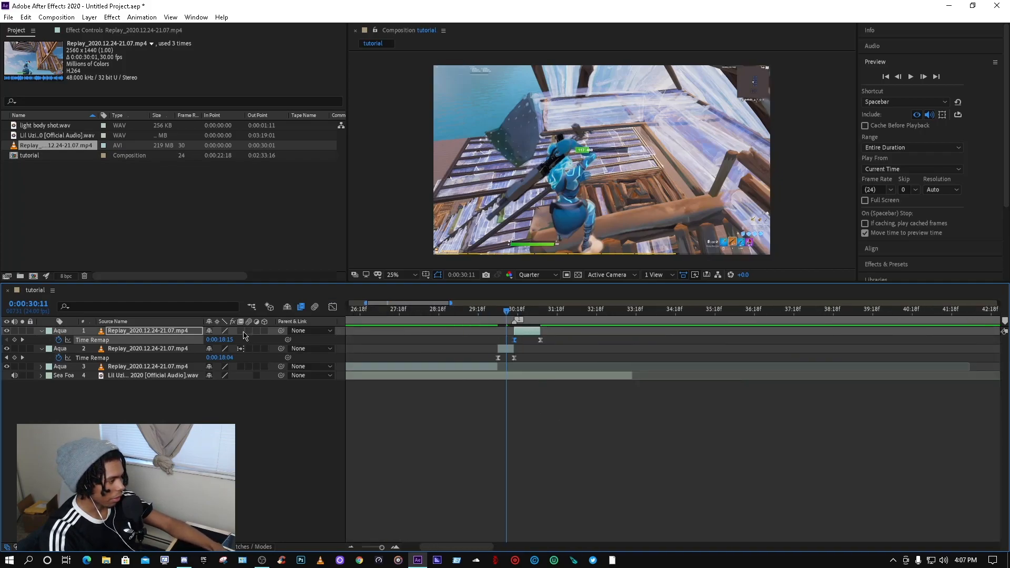
scroll(465, 348, "down", 2)
left_click_drag(433, 312, 348, 309)
key("space")
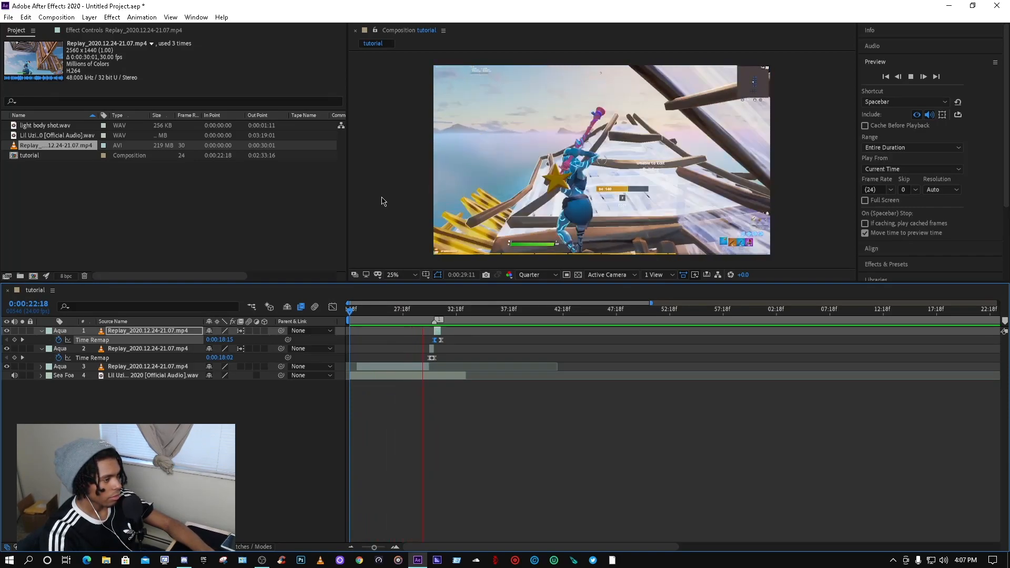
key("space")
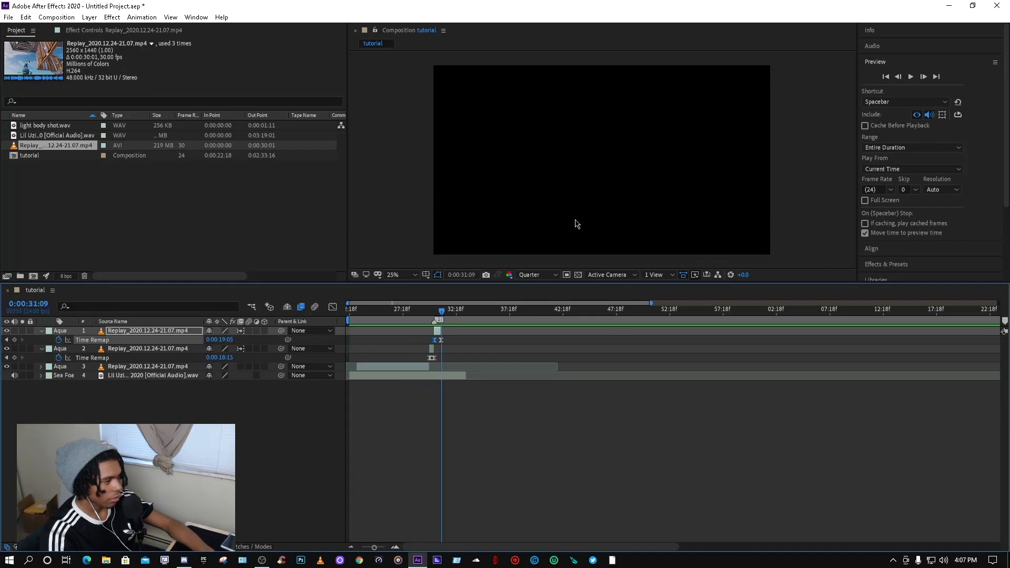
left_click_drag(443, 311, 432, 311)
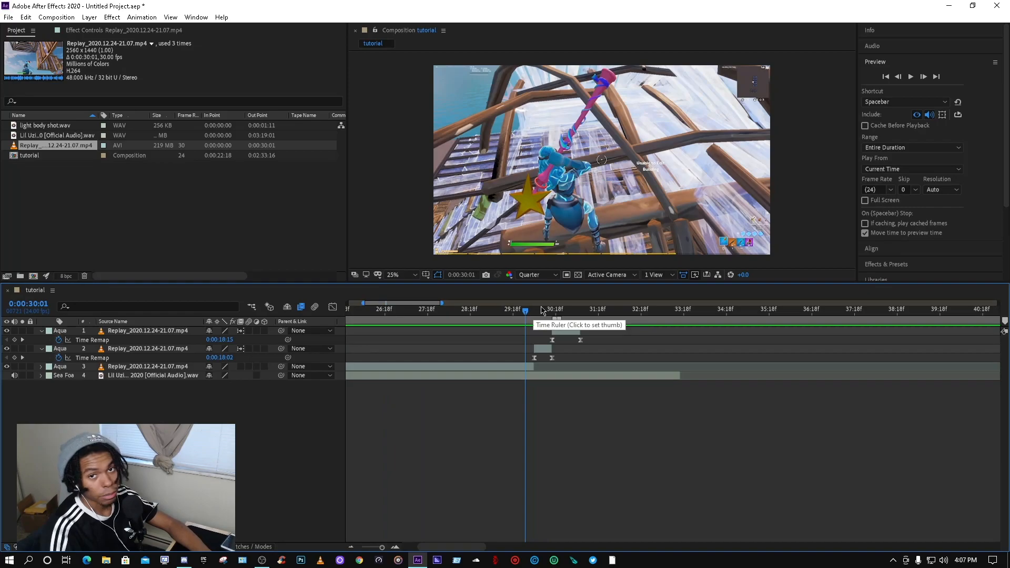
left_click(537, 314)
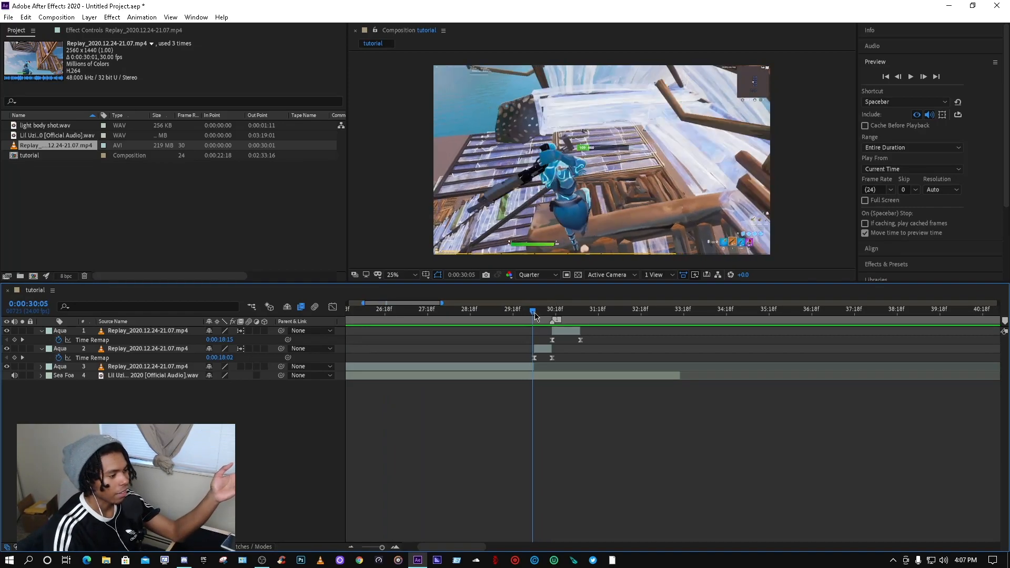
mouse_move(542, 316)
left_mouse_down()
mouse_move(582, 322)
mouse_move(537, 314)
mouse_move(592, 307)
mouse_move(538, 309)
mouse_move(536, 298)
left_mouse_up()
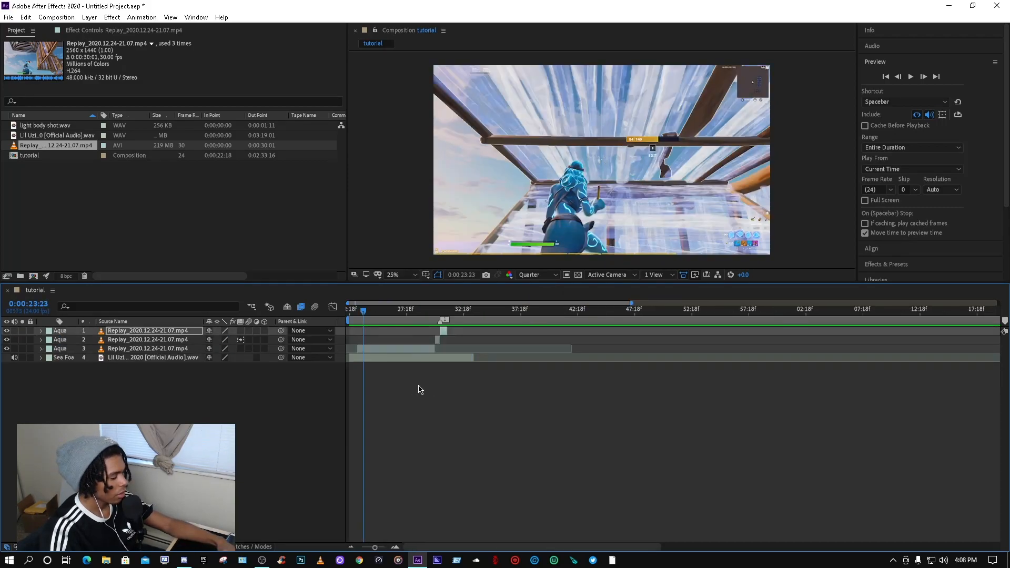
left_click_drag(511, 547, 473, 547)
scroll(387, 432, "up", 1)
left_click_drag(368, 310, 333, 305)
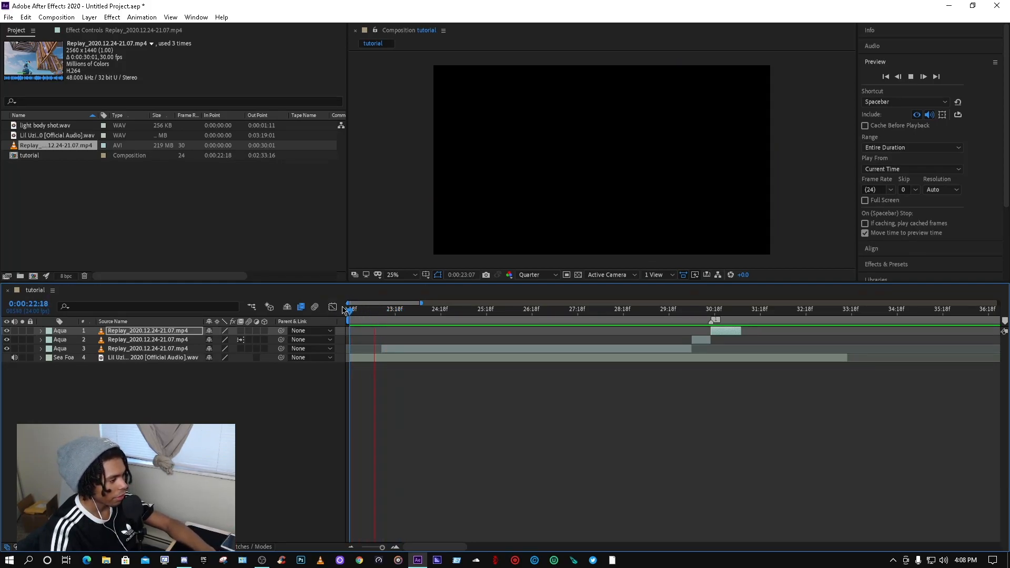
key("space")
key("space")
mouse_move(400, 312)
left_mouse_down()
mouse_move(357, 315)
mouse_move(397, 312)
mouse_move(388, 316)
left_mouse_up()
key("space")
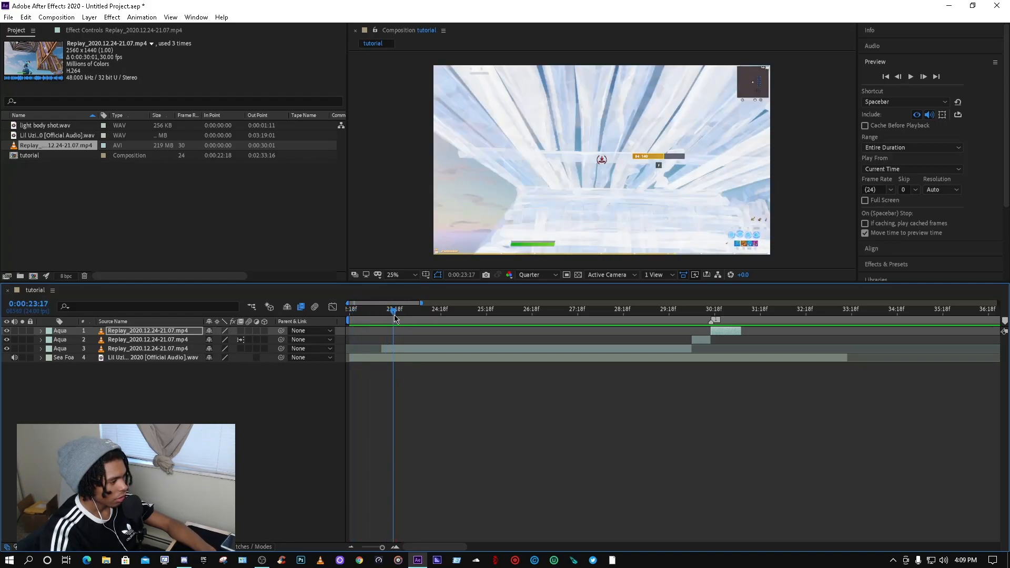
Step: Split the third gameplay clip at the playhead and enable Time Remapping on the new segment
left_click(1004, 321)
left_click_drag(405, 314, 388, 316)
left_click(396, 348)
key("ctrl+shift+d")
left_click(388, 358)
key("ctrl+alt+t")
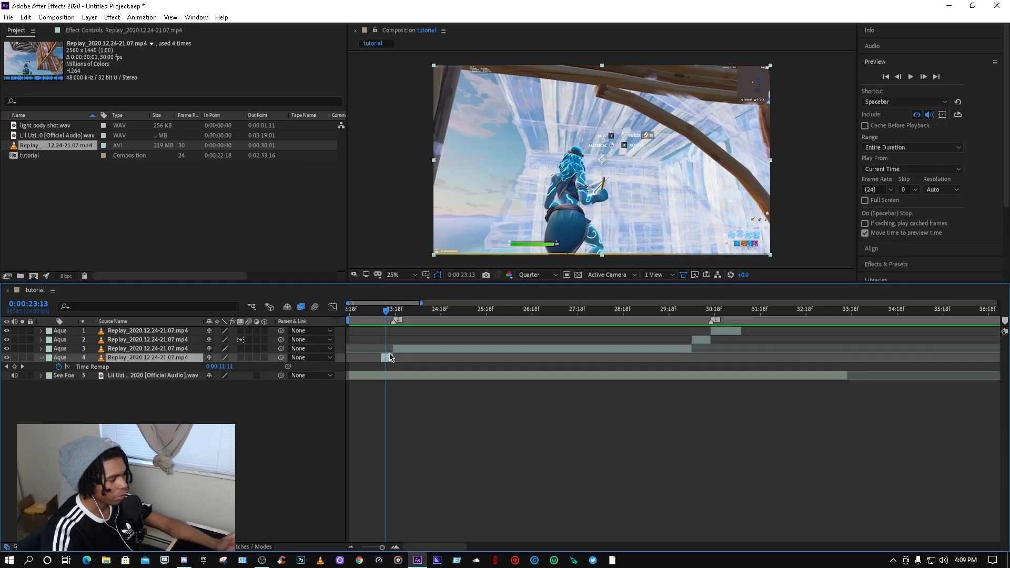
Step: Add a Time Remap keyframe at the playhead on the new segment and delete its end keyframe
scroll(394, 328, "up", 1)
mouse_move(377, 312)
left_mouse_down()
mouse_move(369, 313)
mouse_move(392, 314)
left_mouse_up()
left_click(15, 367)
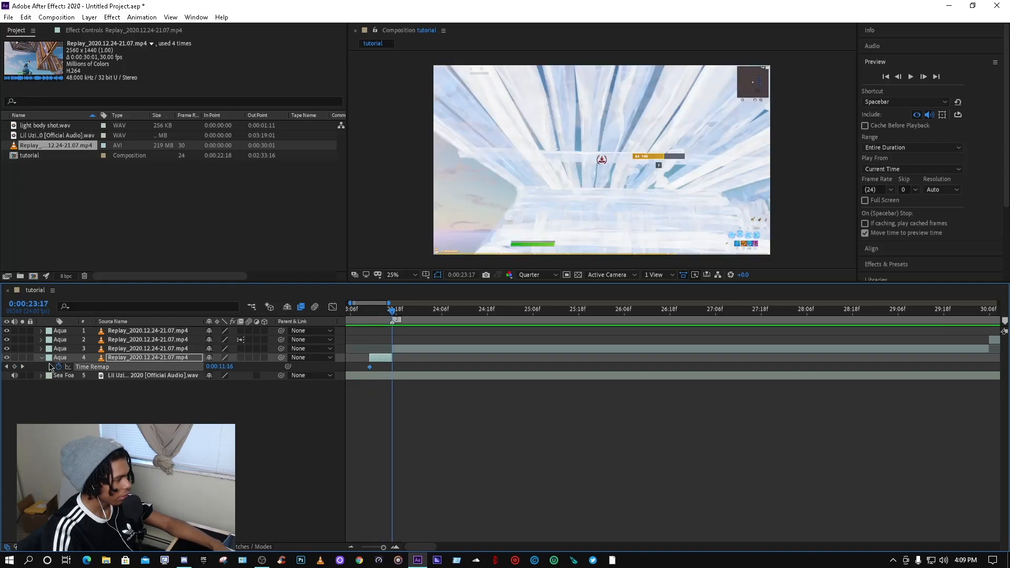
scroll(477, 368, "down", 5)
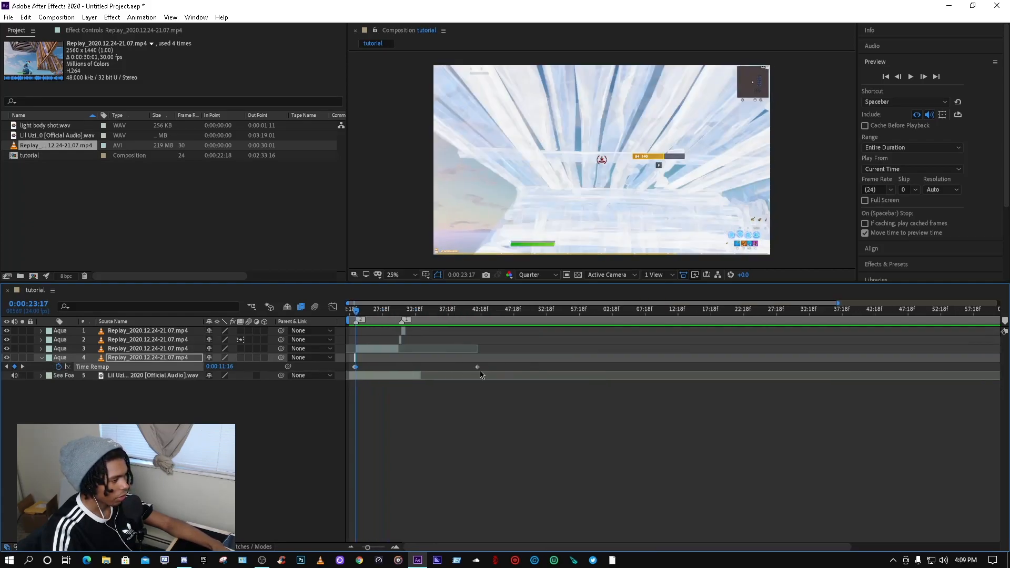
key("Delete")
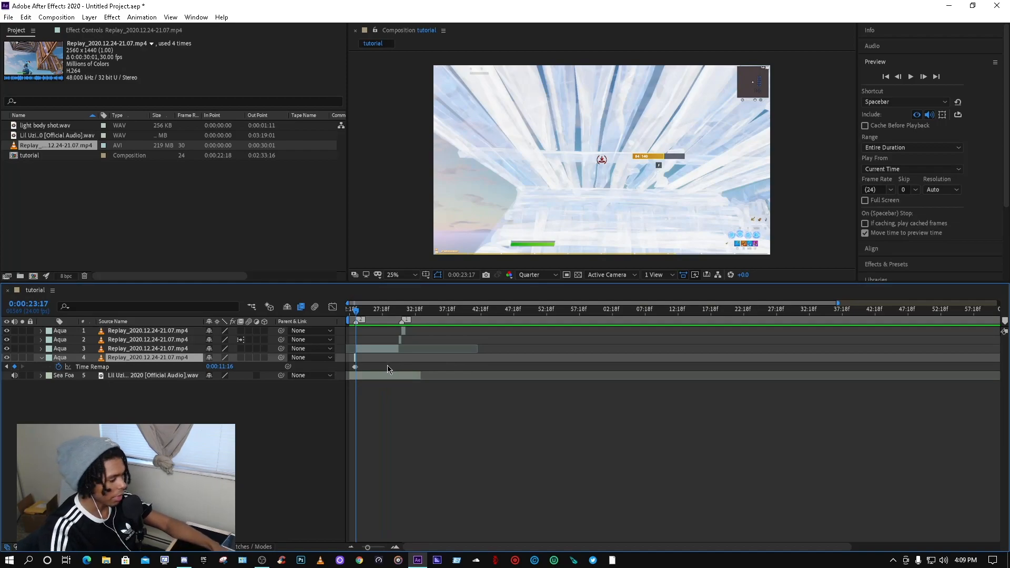
Step: Rearrange the new segment's layer and Time Remap keyframes so the short clip sits at the cut point
scroll(388, 368, "up", 4)
scroll(402, 533, "left", 3)
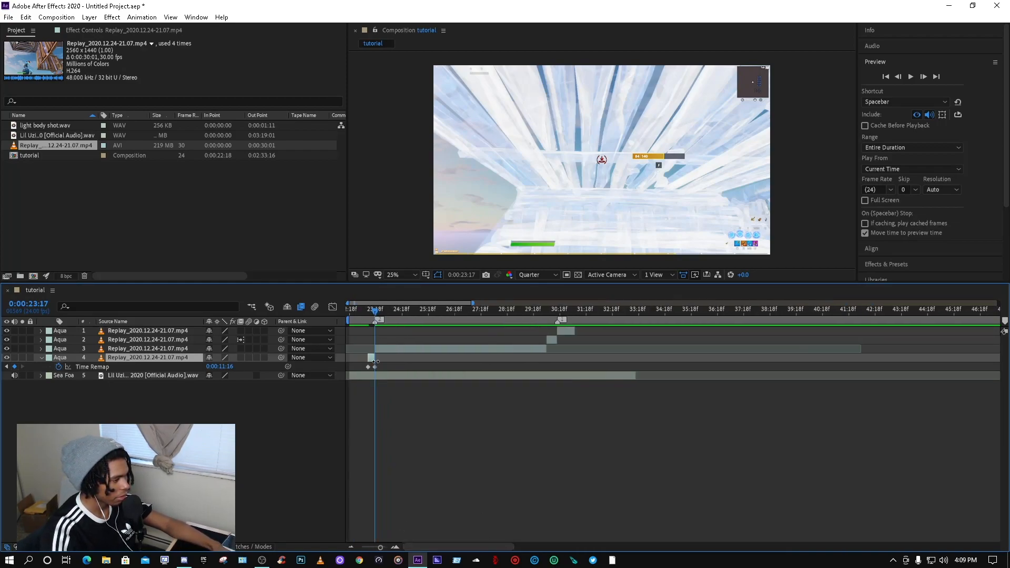
left_click_drag(371, 359, 426, 361)
left_click_drag(727, 371, 729, 371)
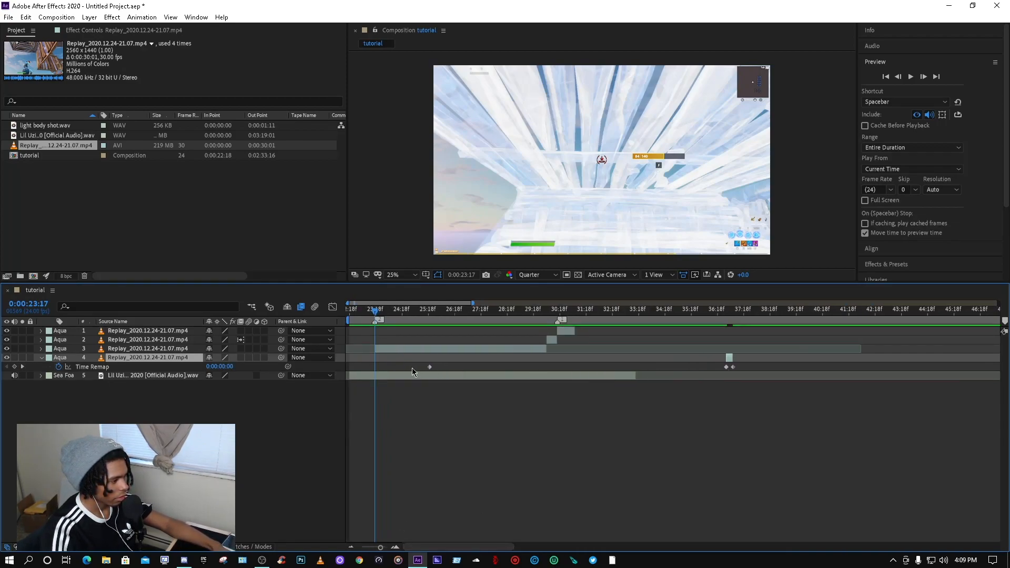
left_click_drag(429, 367, 593, 364)
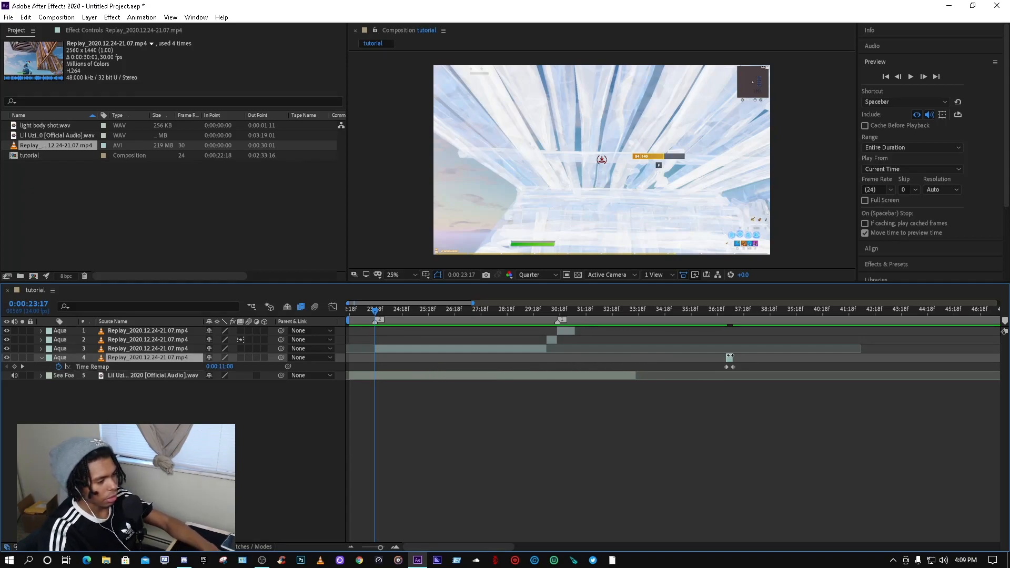
scroll(730, 356, "up", 1)
left_click_drag(727, 359, 395, 364)
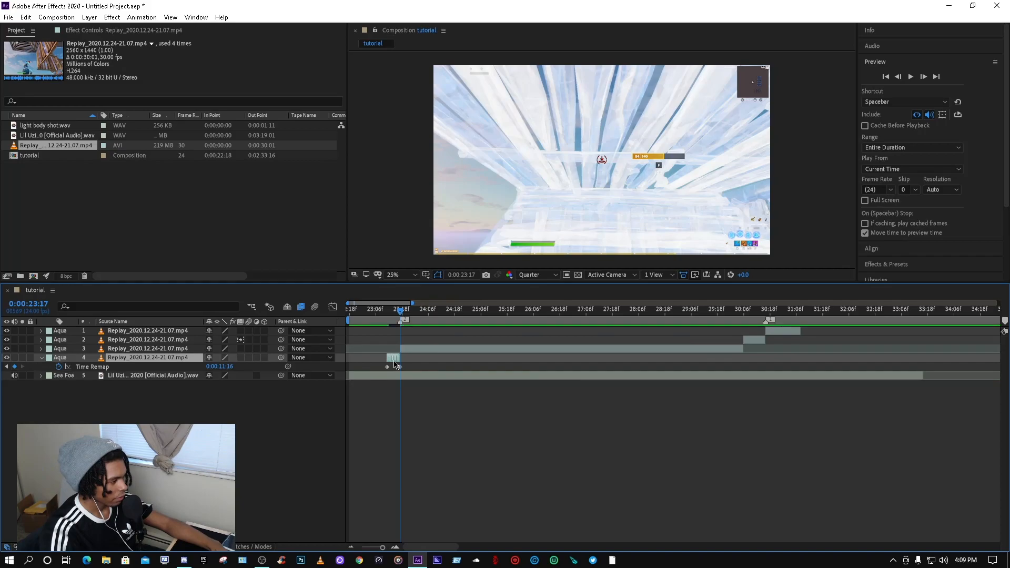
left_click_drag(389, 316, 394, 316)
Step: Select the new segment's two keyframes and shape their speed curve handles in the Graph Editor
left_click_drag(408, 363, 372, 372)
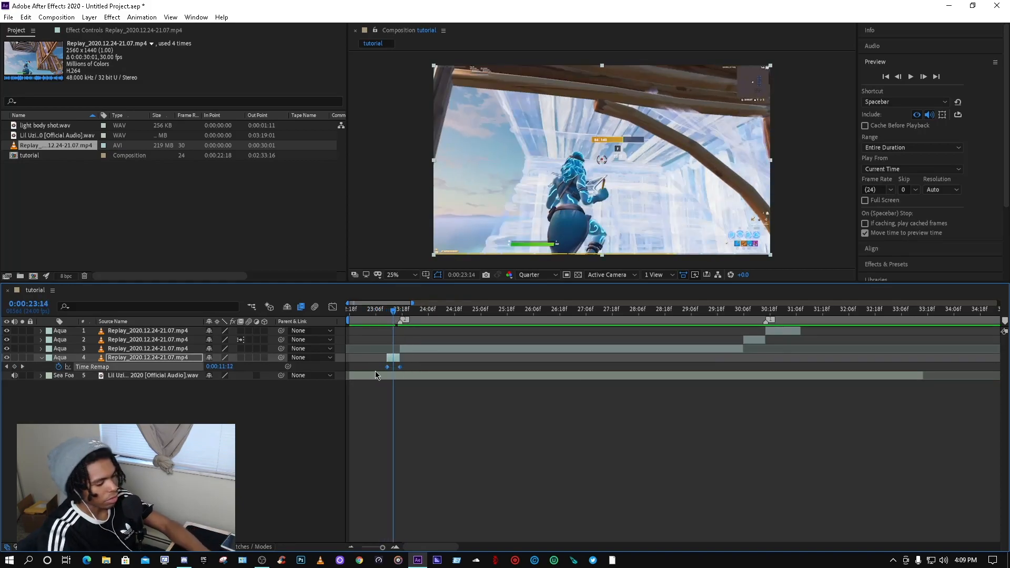
left_click(331, 307)
scroll(447, 467, "up", 2)
left_click_drag(418, 547, 409, 547)
scroll(448, 497, "up", 1)
left_click_drag(471, 471, 544, 518)
scroll(549, 497, "up", 1)
left_click_drag(525, 341, 667, 472)
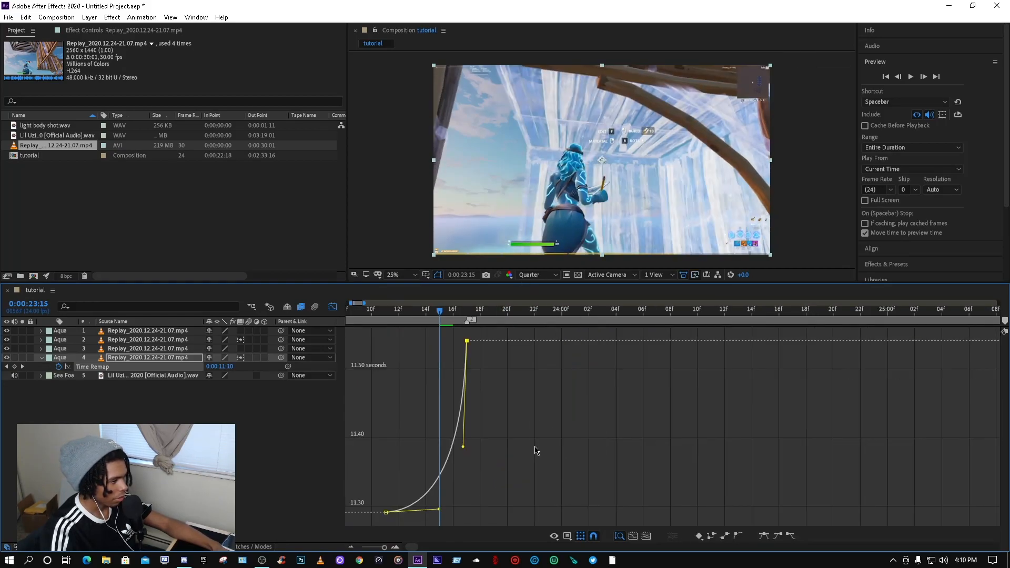
left_click_drag(535, 447, 548, 436)
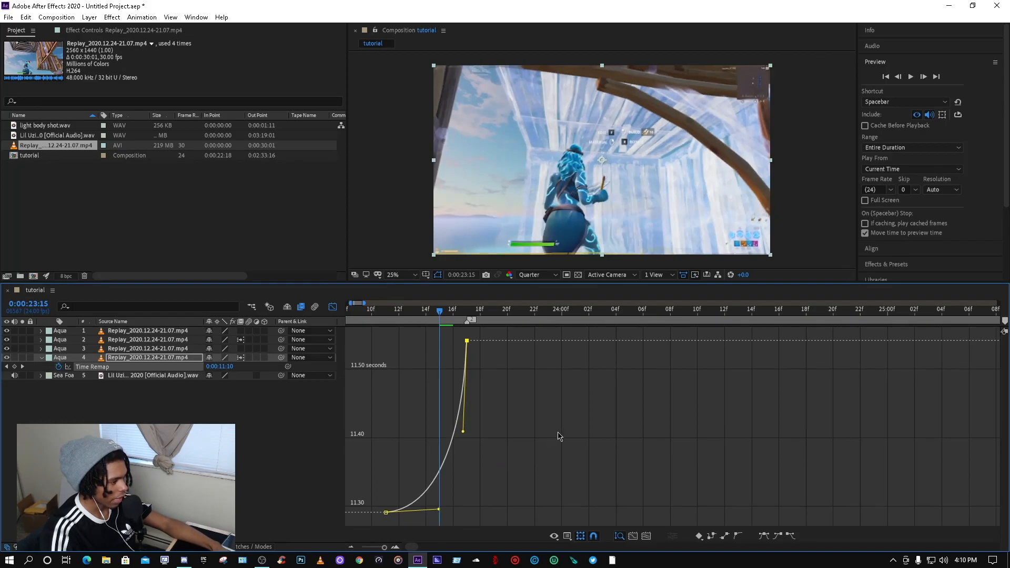
left_click_drag(439, 510, 431, 514)
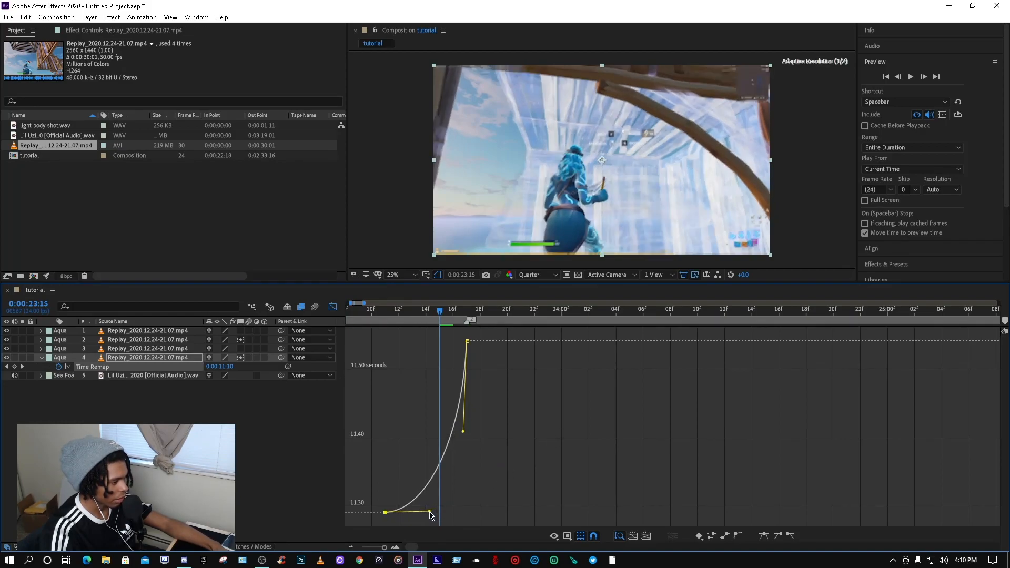
left_click(332, 306)
Step: Preview the new segment's speed ramp from just before the cut
scroll(449, 334, "down", 3)
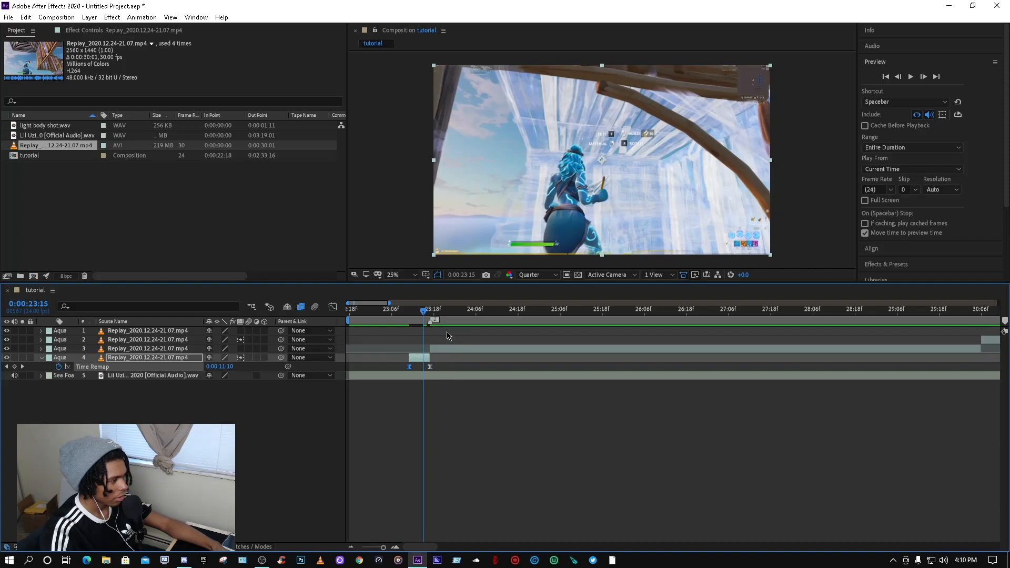
left_click(388, 311)
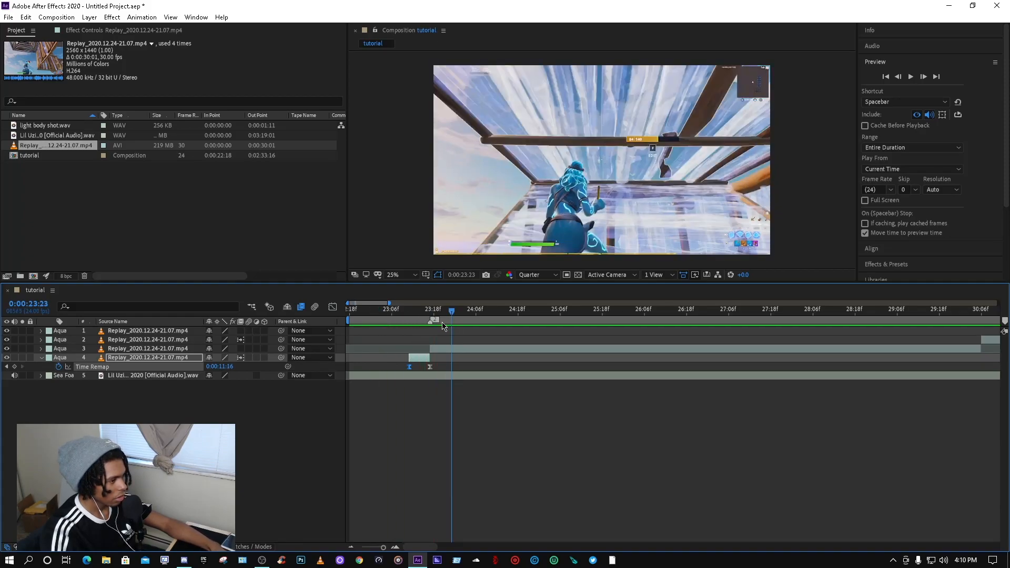
left_click(363, 310)
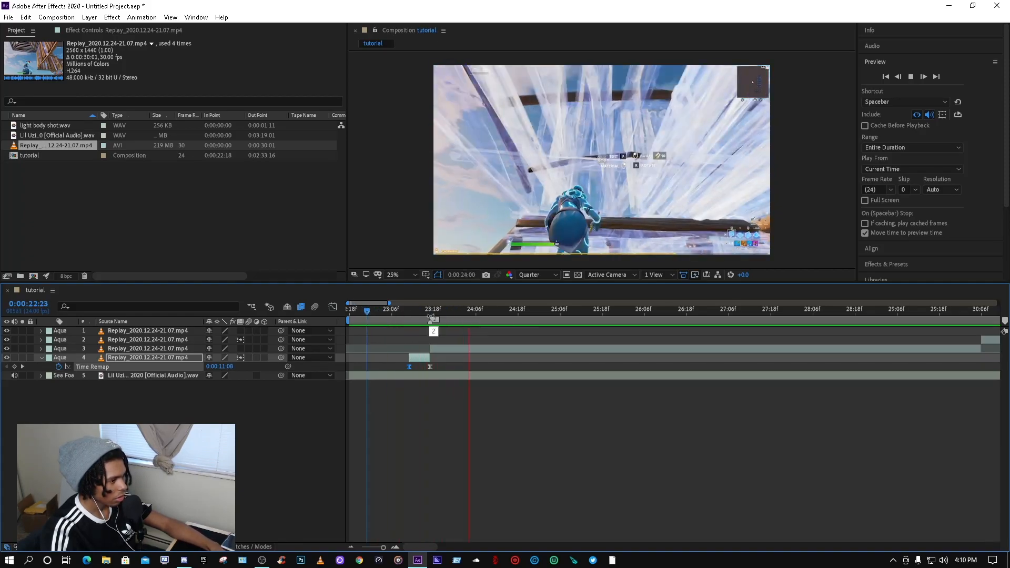
Step: Collapse the new segment's properties and preview the edit across the gameplay clips
key("space")
left_click(49, 360, "ctrl")
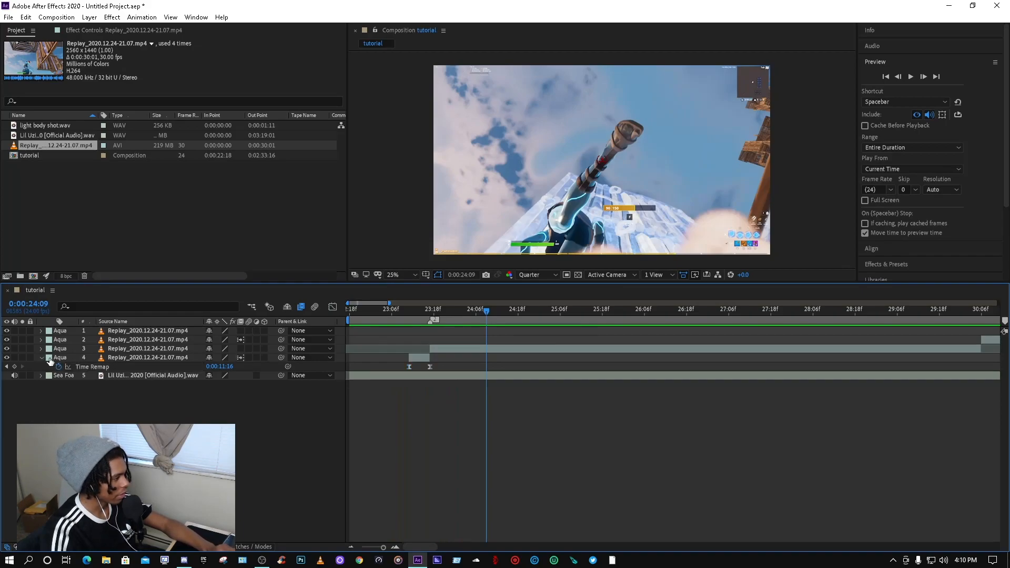
left_click(42, 359)
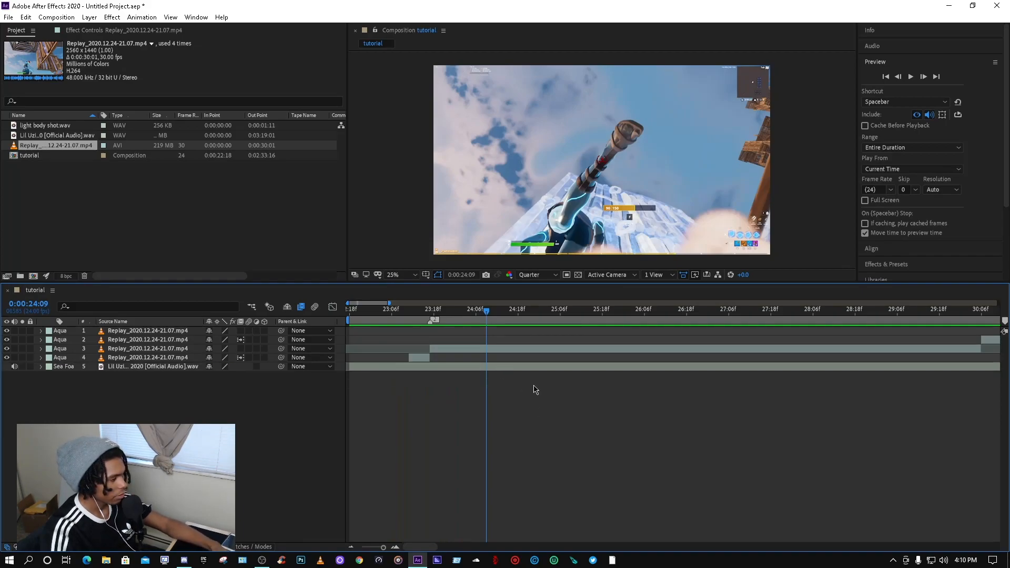
scroll(533, 389, "down", 3)
left_click_drag(396, 311, 314, 311)
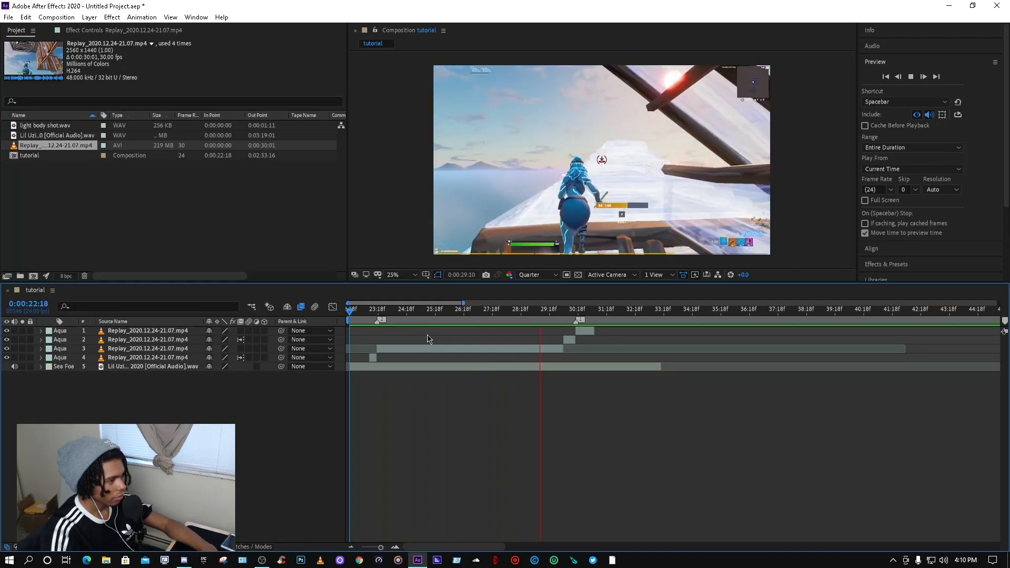
key("space")
key("space")
key("space")
left_click_drag(606, 311, 574, 303)
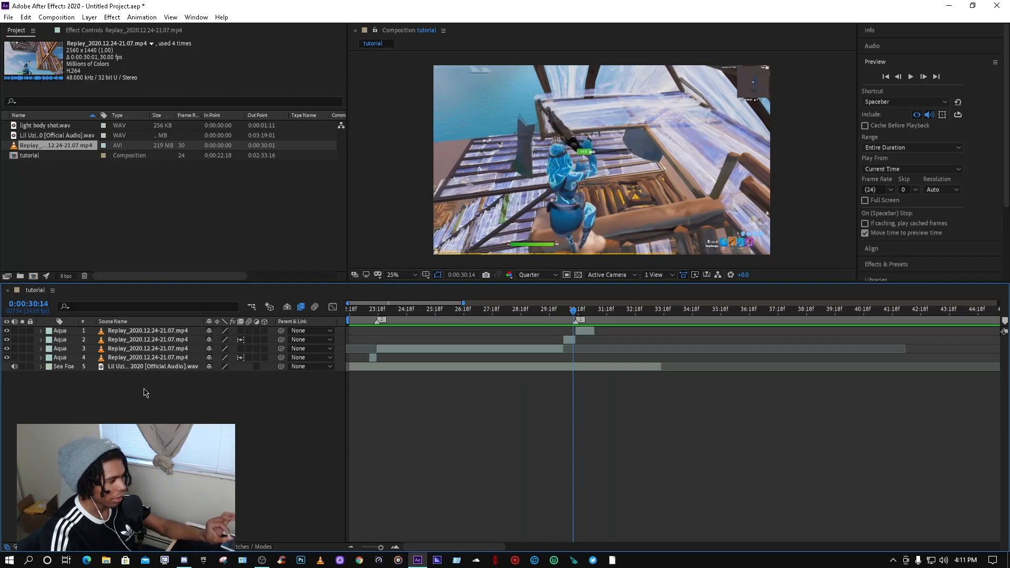
Step: Select the four gameplay clip layers in the tutorial composition
left_click_drag(141, 390, 141, 334)
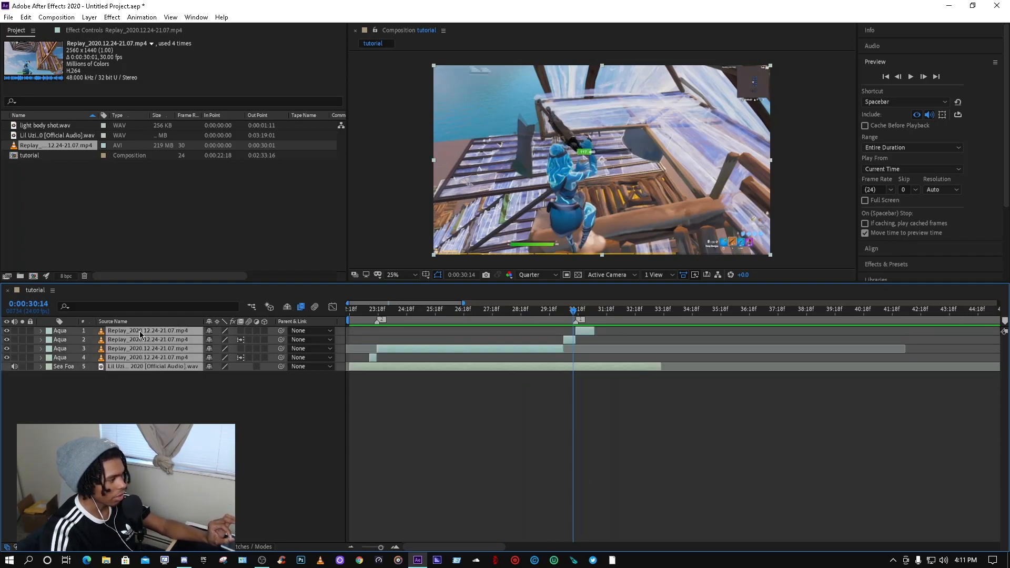
left_click_drag(575, 314, 427, 313)
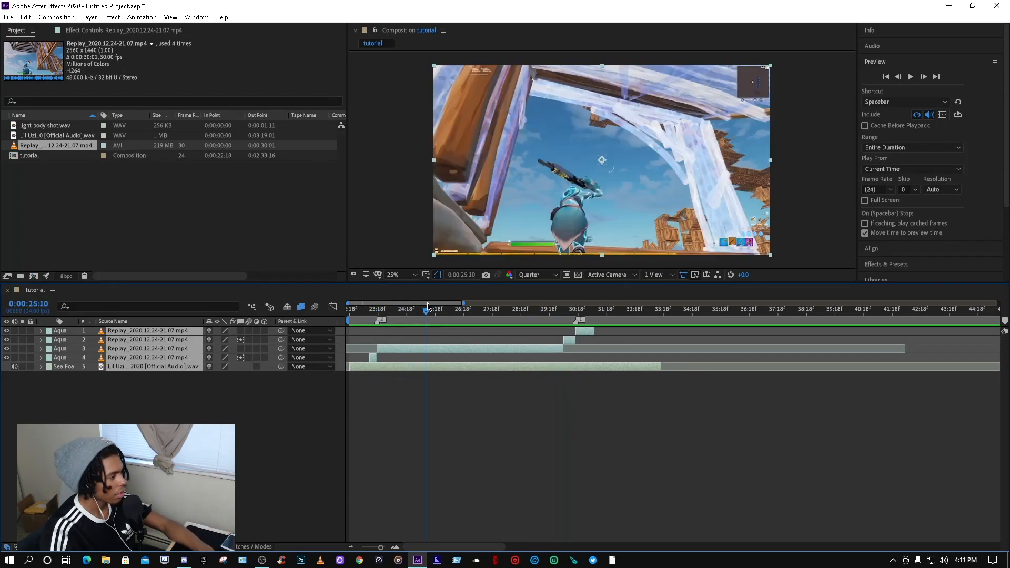
right_click(129, 343)
left_click(161, 297)
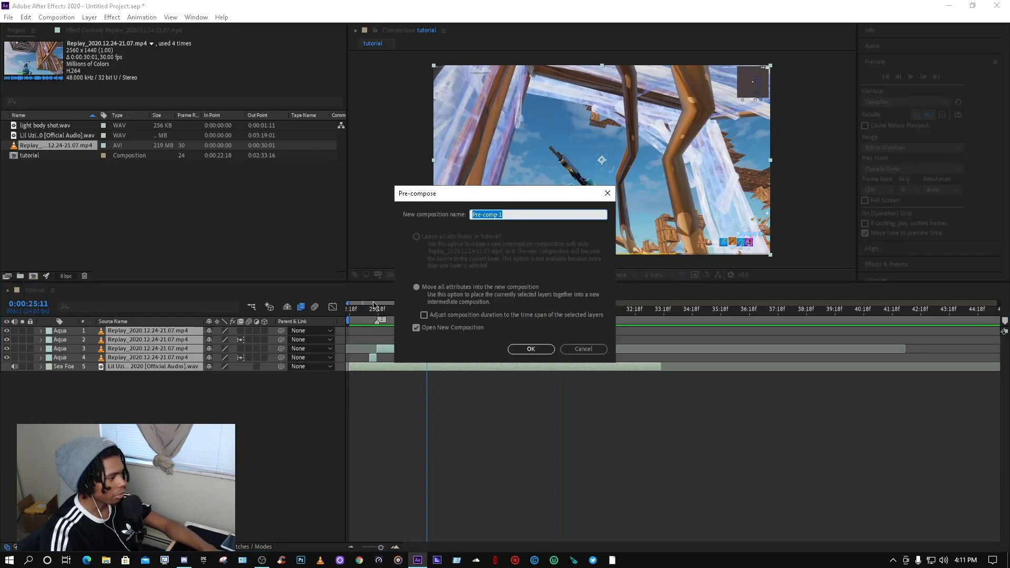
left_click(583, 348)
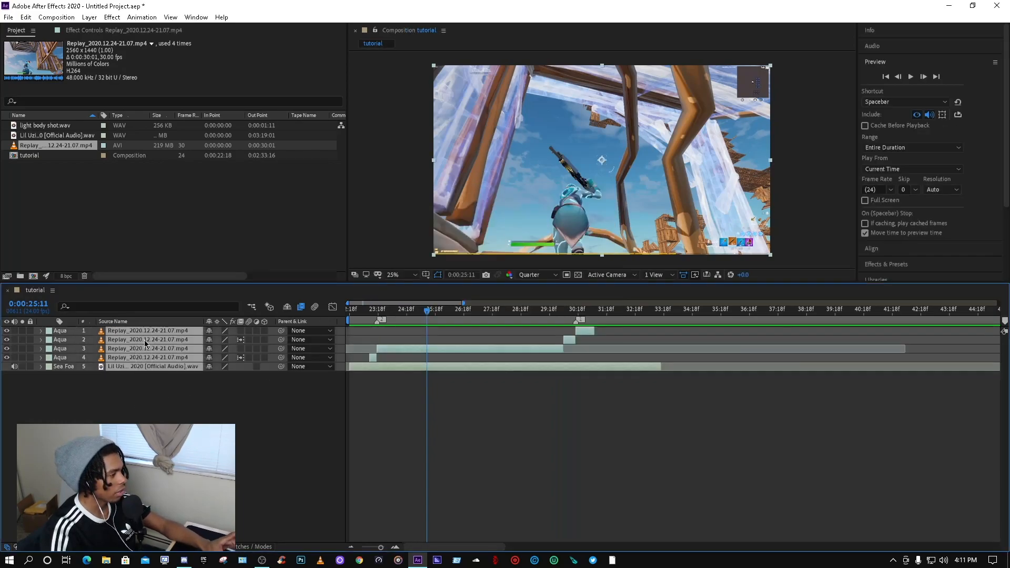
Step: Pre-compose the selected clip layers into a new composition named edit
right_click(150, 353)
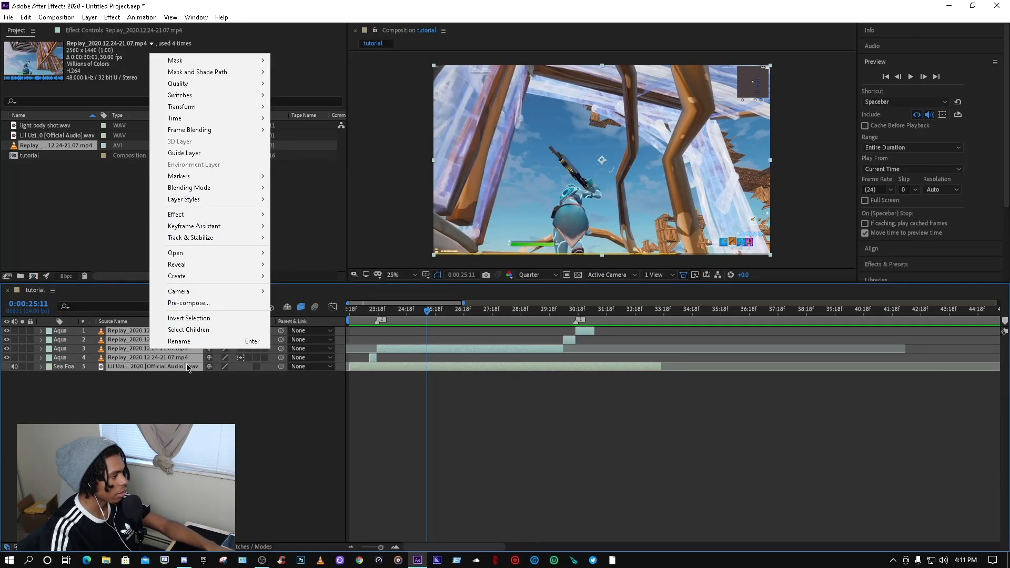
left_click(189, 303)
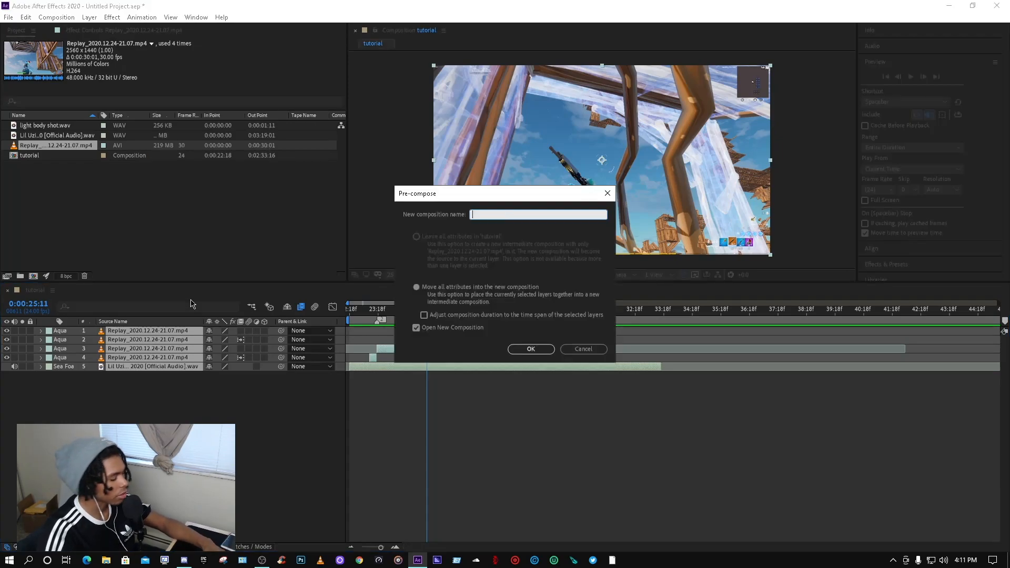
left_click(531, 349)
Step: Set the tutorial composition's work area end at about 0:00:31:08 and trim the composition to the work area
left_click(35, 292)
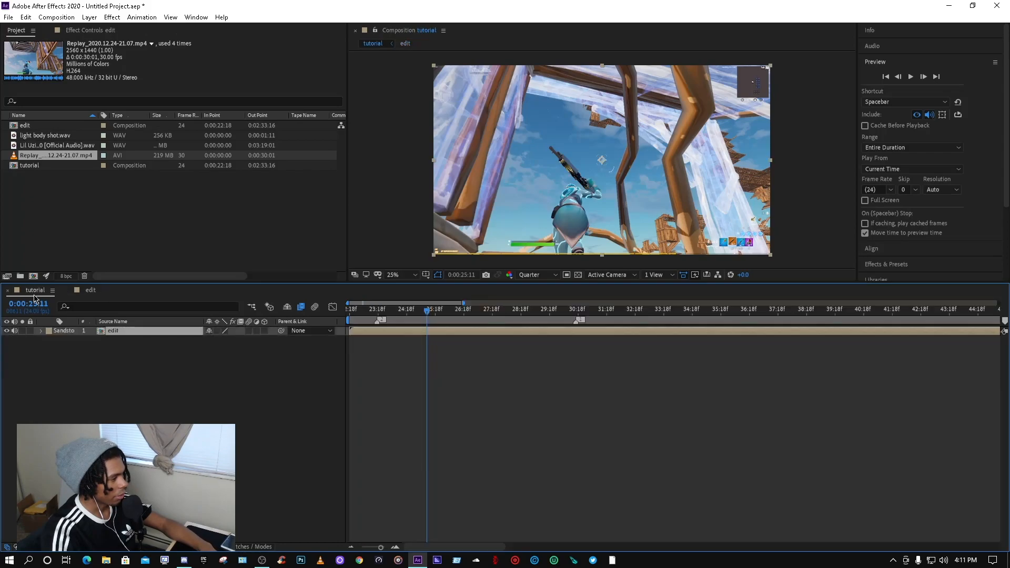
left_click_drag(455, 327, 695, 313)
left_click_drag(821, 319, 595, 311)
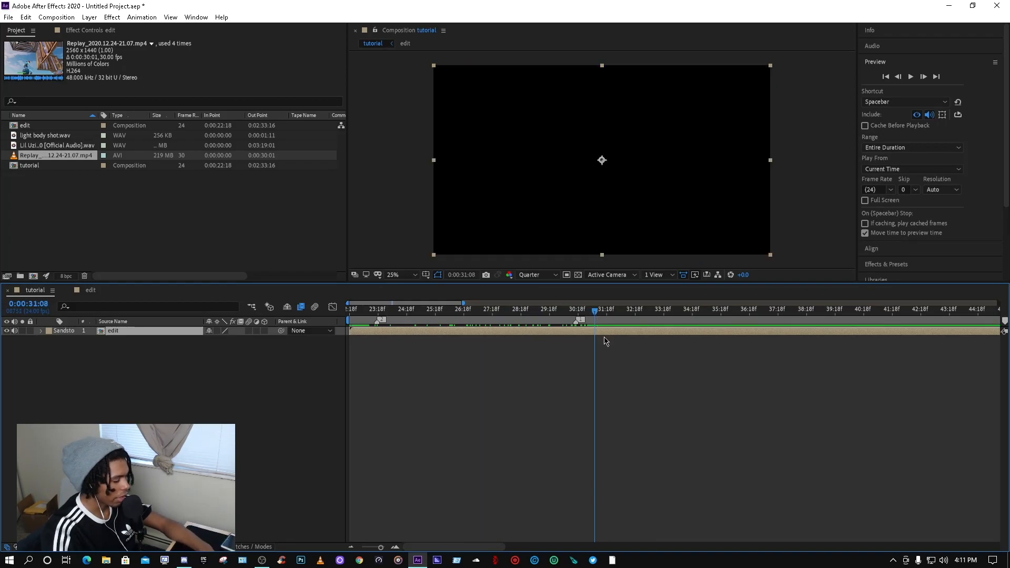
key("n")
right_click(498, 320)
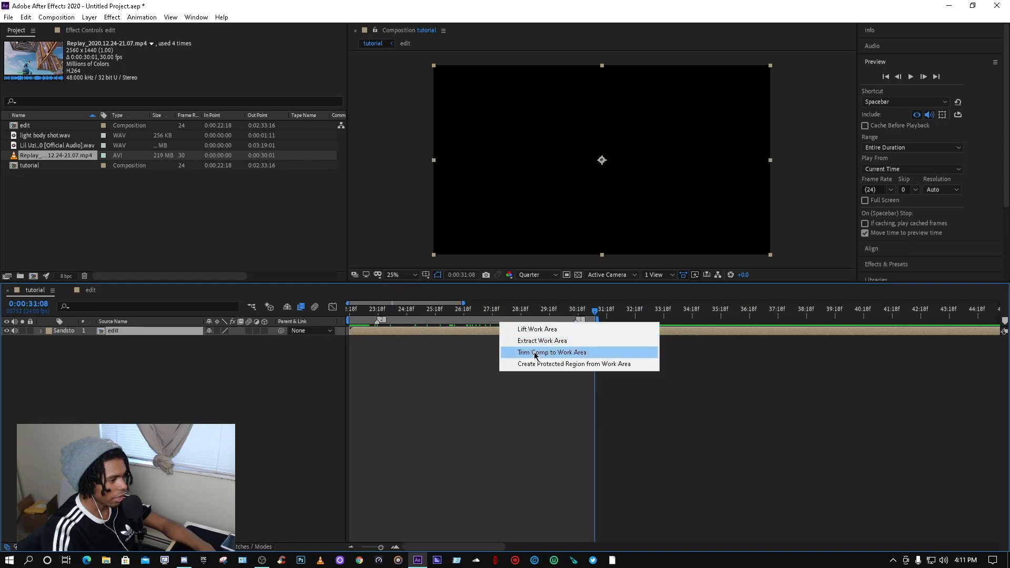
left_click(561, 351)
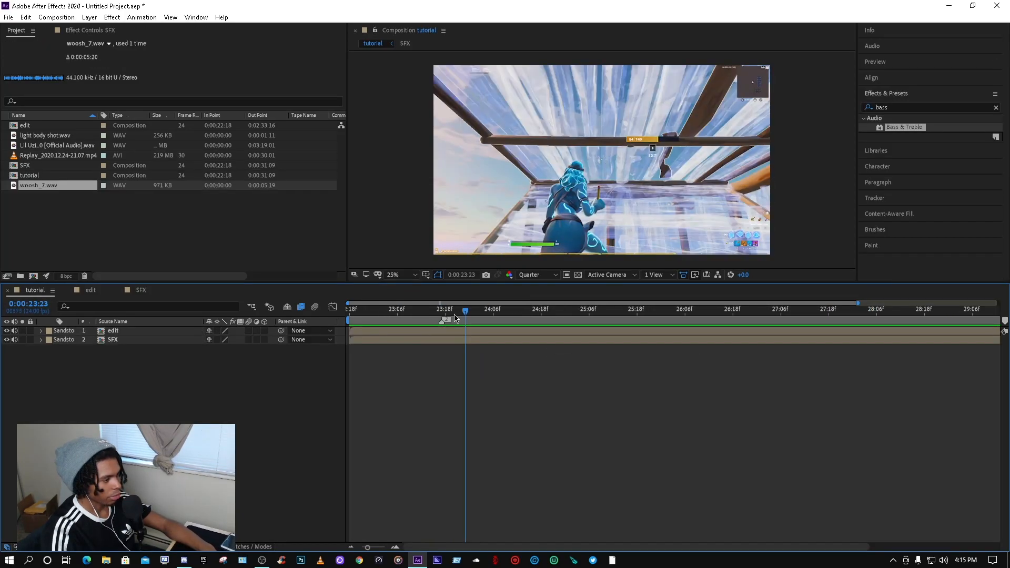
Step: Add a new adjustment layer with the playhead at about 0:00:23:17
left_click_drag(462, 310, 440, 310)
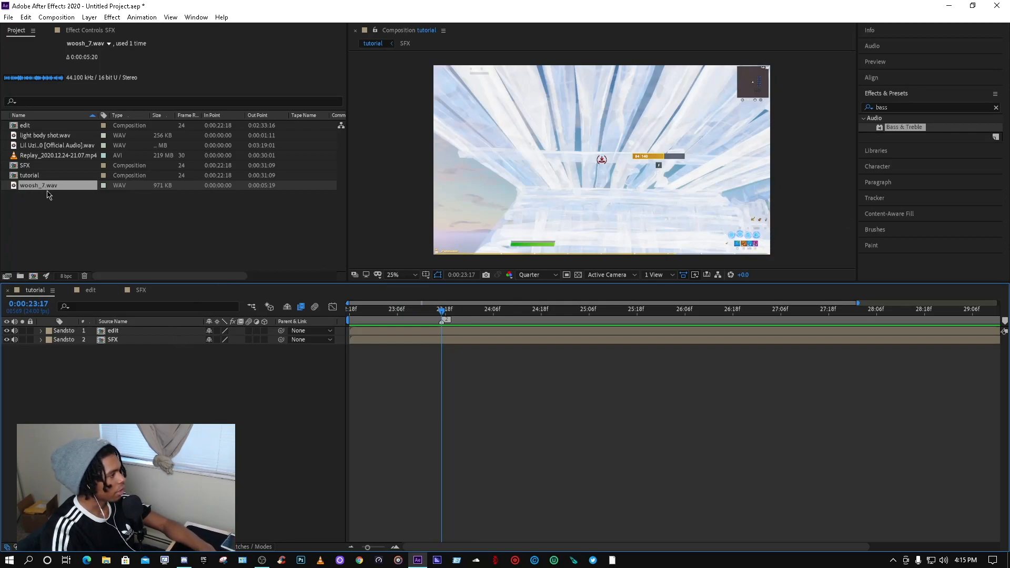
right_click(178, 374)
mouse_move(274, 379)
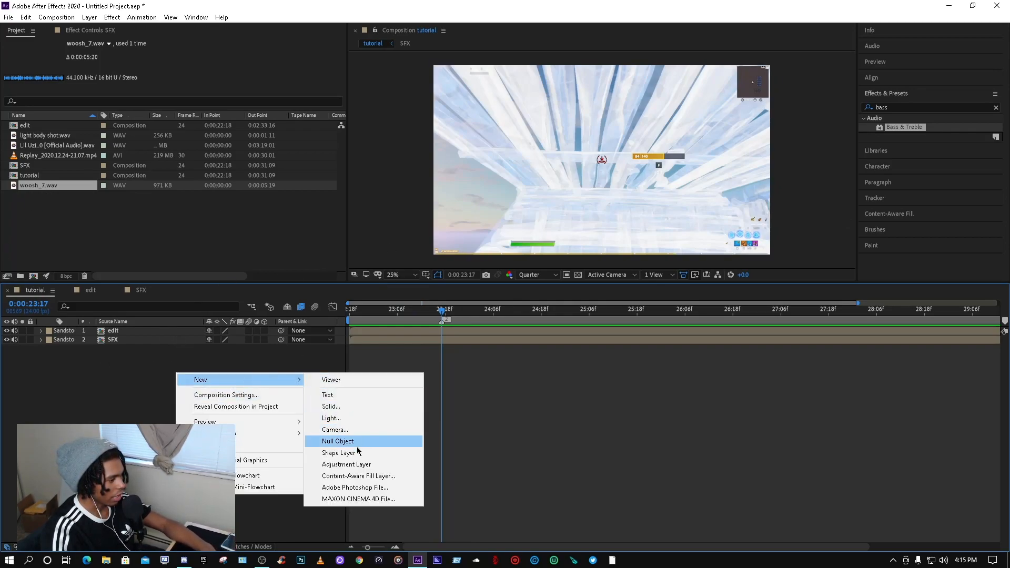
left_click(354, 464)
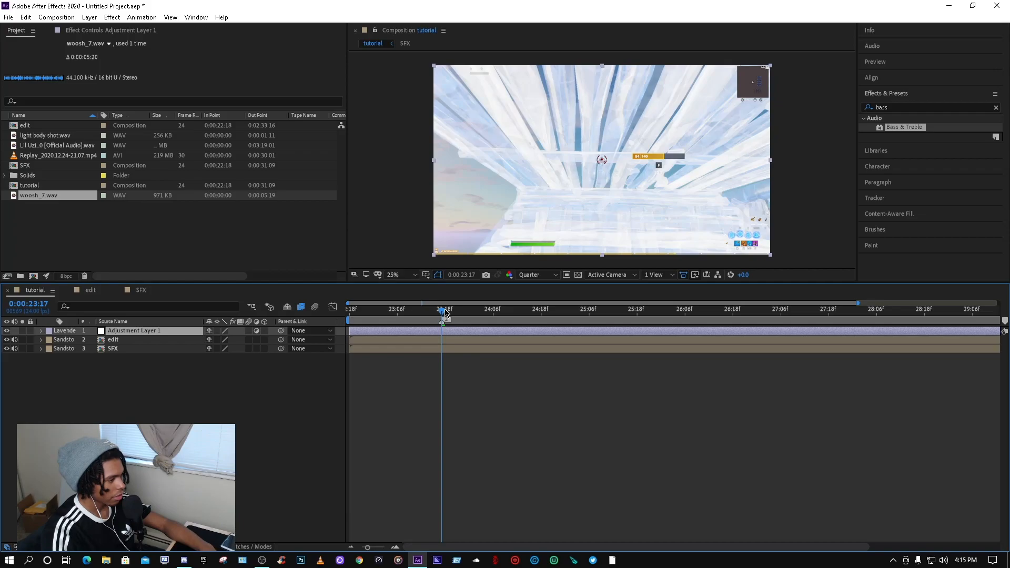
Step: Split the adjustment layer at the playhead and delete the piece before the cut
key("ctrl+shift+d")
left_click(432, 340)
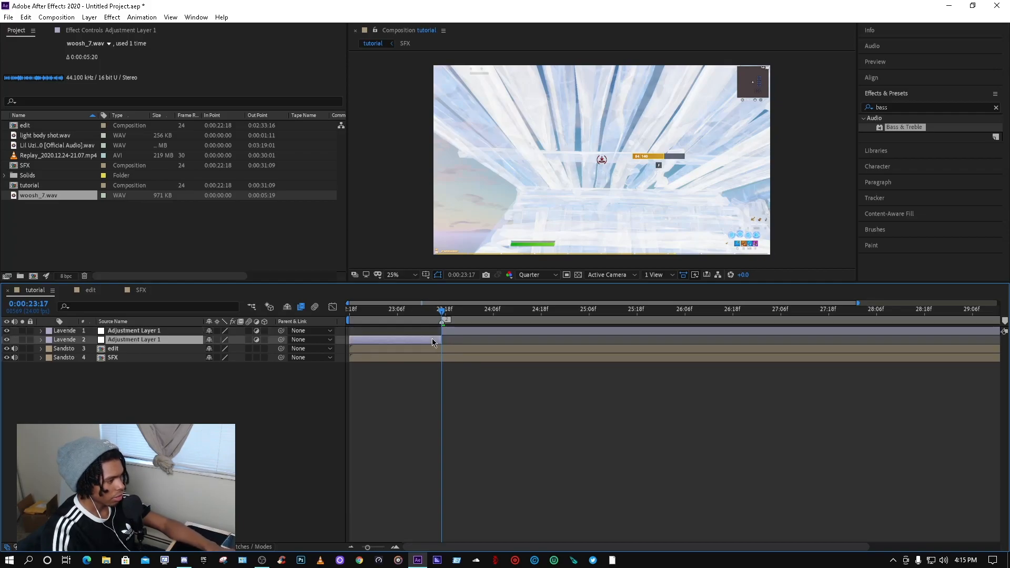
key("Delete")
Step: Split the adjustment layer again a few frames later and delete the extra piece, leaving a short segment
left_click_drag(446, 316, 933, 310)
key("ctrl+shift+d")
key("ctrl+shift+d")
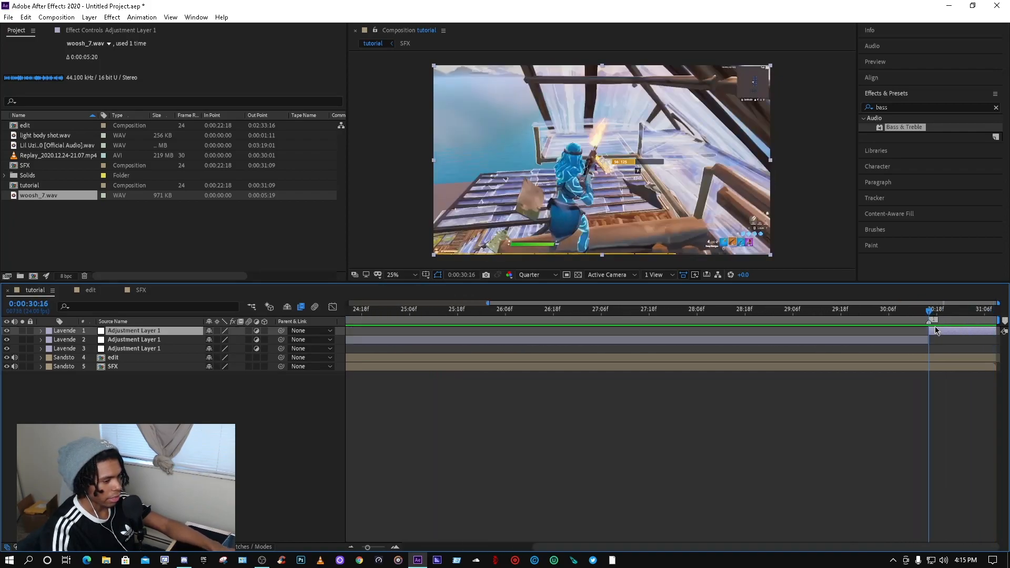
left_click(908, 331)
left_click(908, 339)
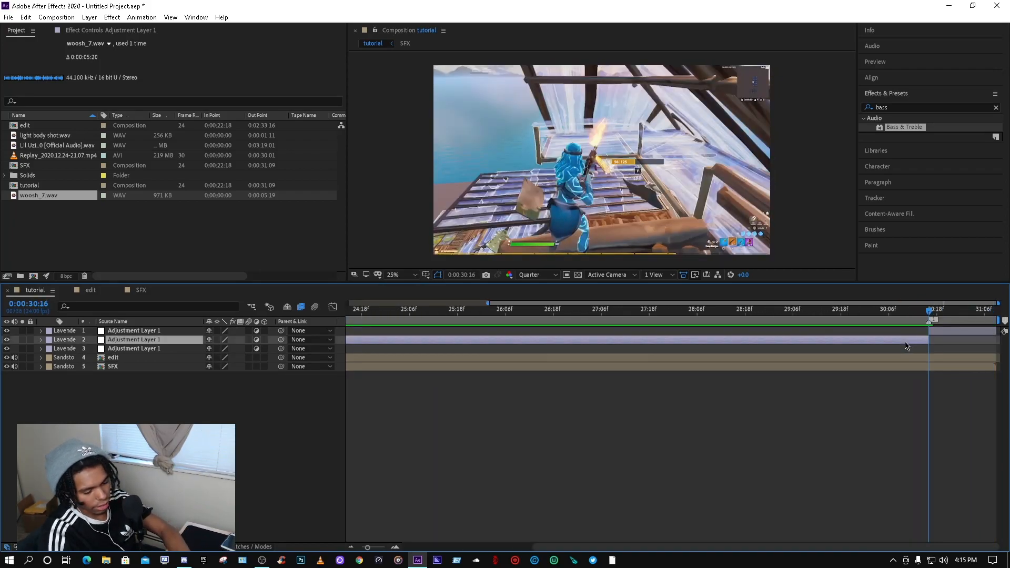
key("Delete")
left_click_drag(929, 315, 942, 313)
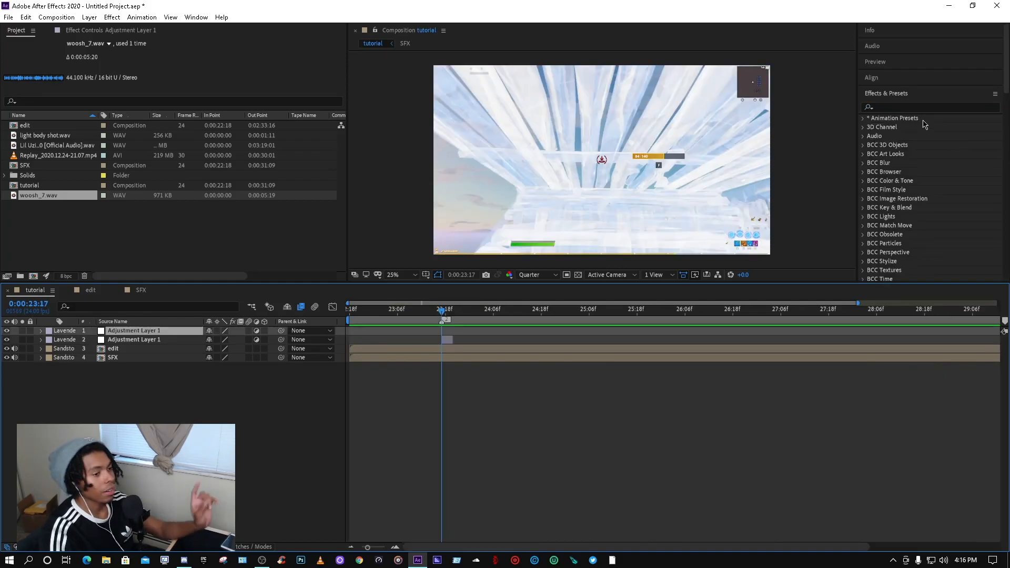
Step: Search effects for shake and apply S_Shake to the short adjustment layer
left_click(901, 108)
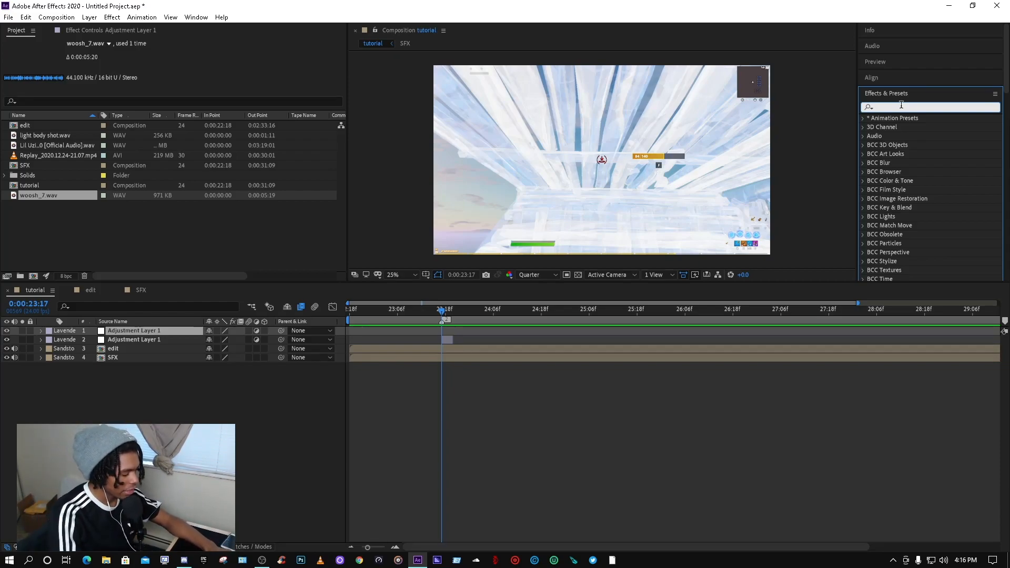
type("shake")
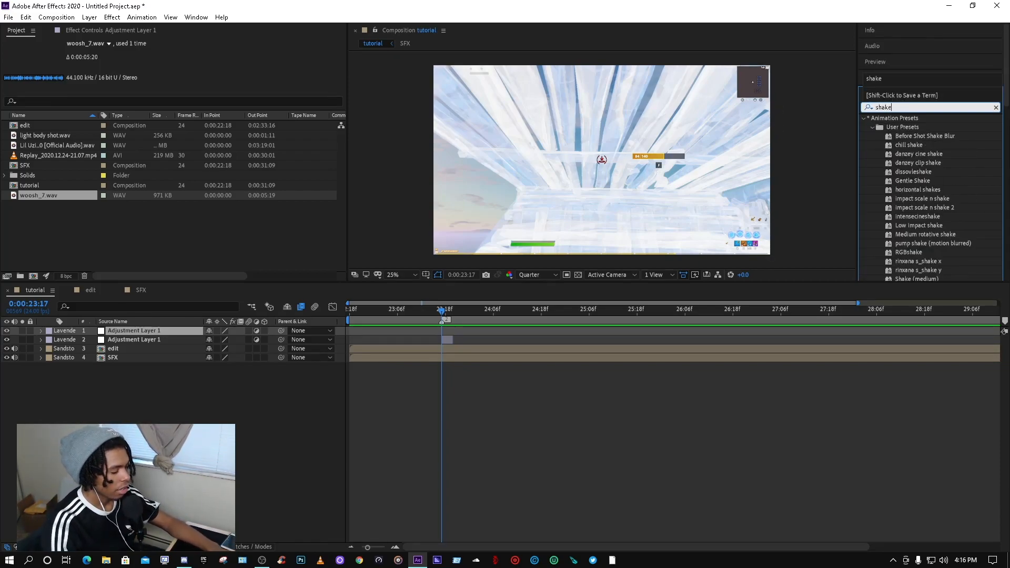
scroll(953, 214, "down", 10)
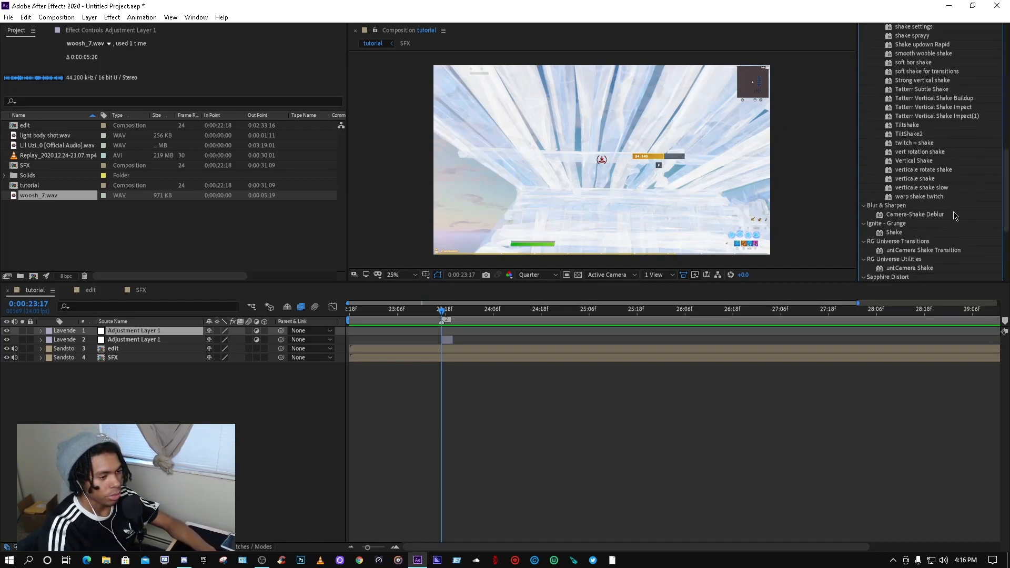
scroll(905, 211, "down", 3)
left_click_drag(902, 187, 443, 338)
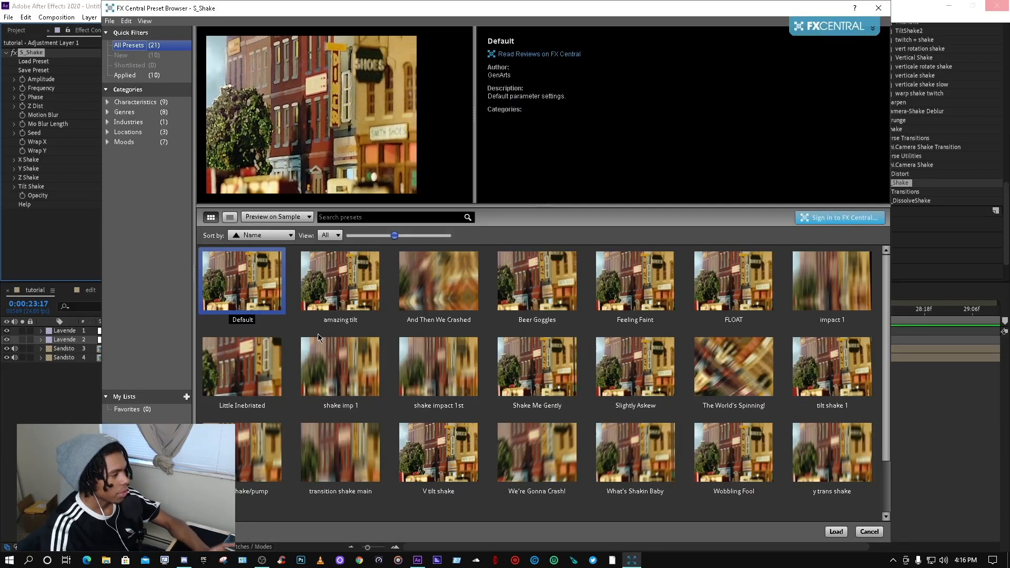
Step: Load the shake imp 1 preset from the S_Shake preset browser
left_click(356, 370)
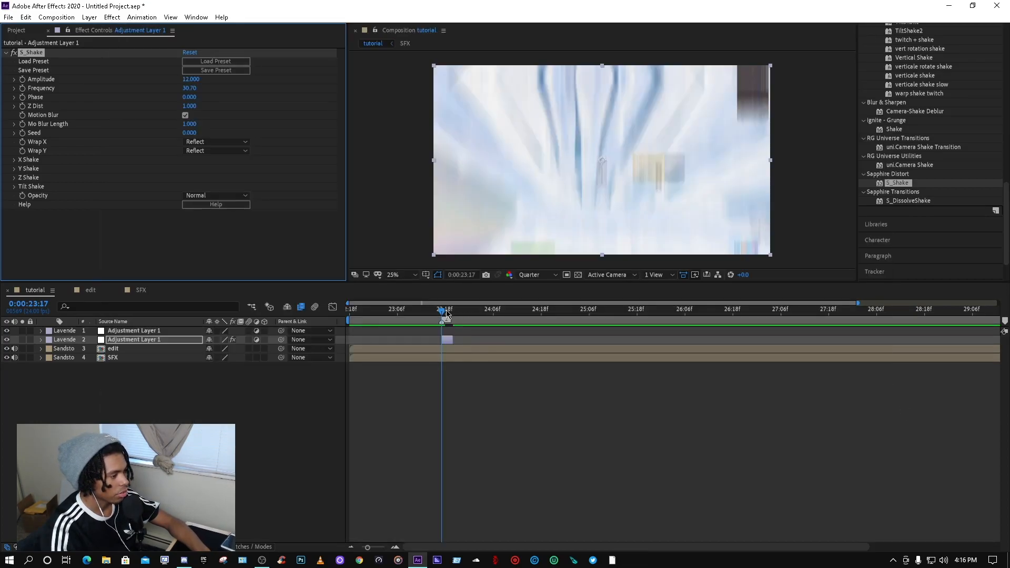
left_click_drag(446, 313, 442, 314)
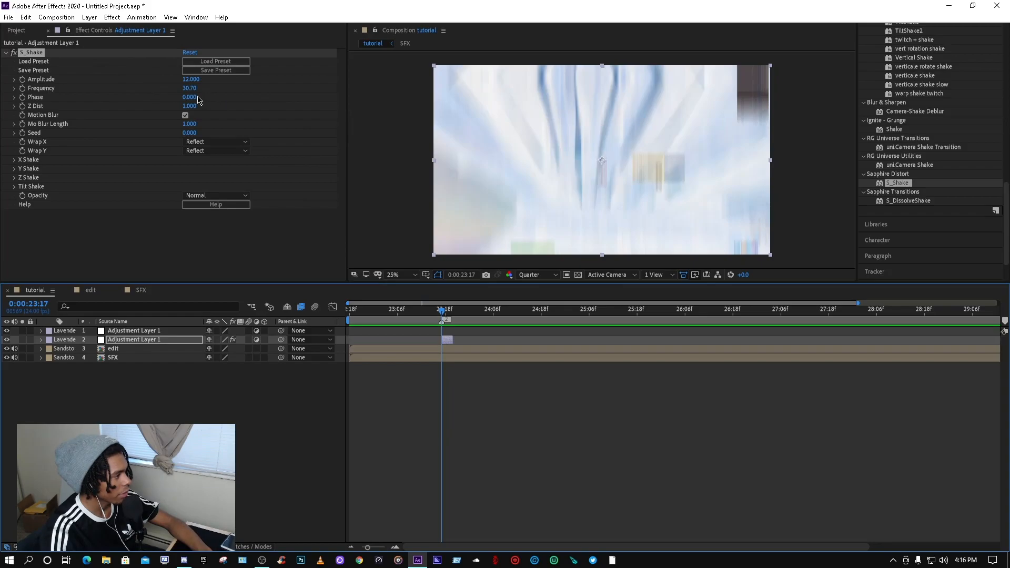
mouse_move(446, 312)
left_mouse_down()
mouse_move(455, 315)
mouse_move(443, 316)
left_mouse_up()
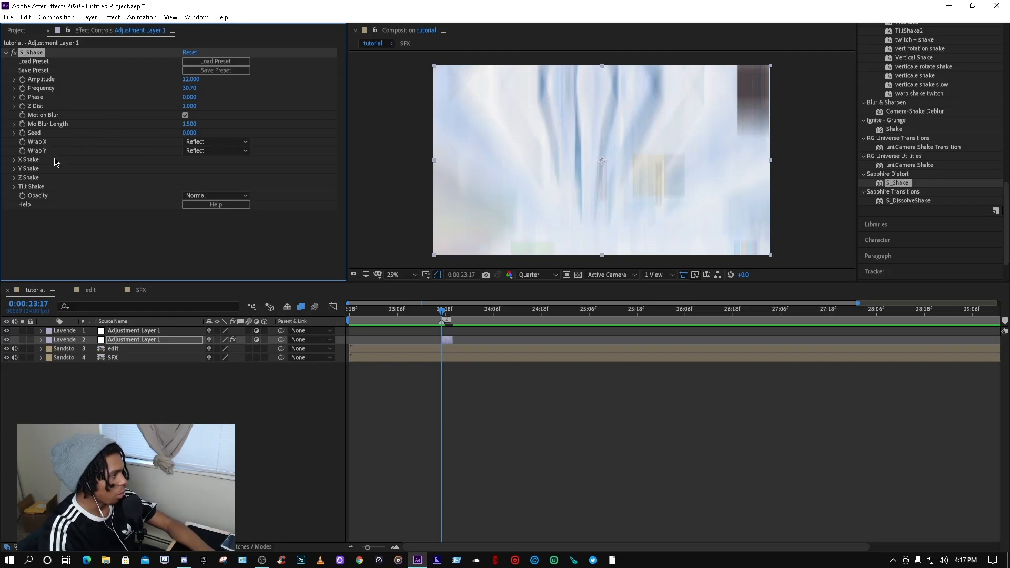
Step: Try different Wrap X and Wrap Y modes on S_Shake, setting both to Reflect
left_click(229, 143)
left_click(277, 161)
left_click(221, 143)
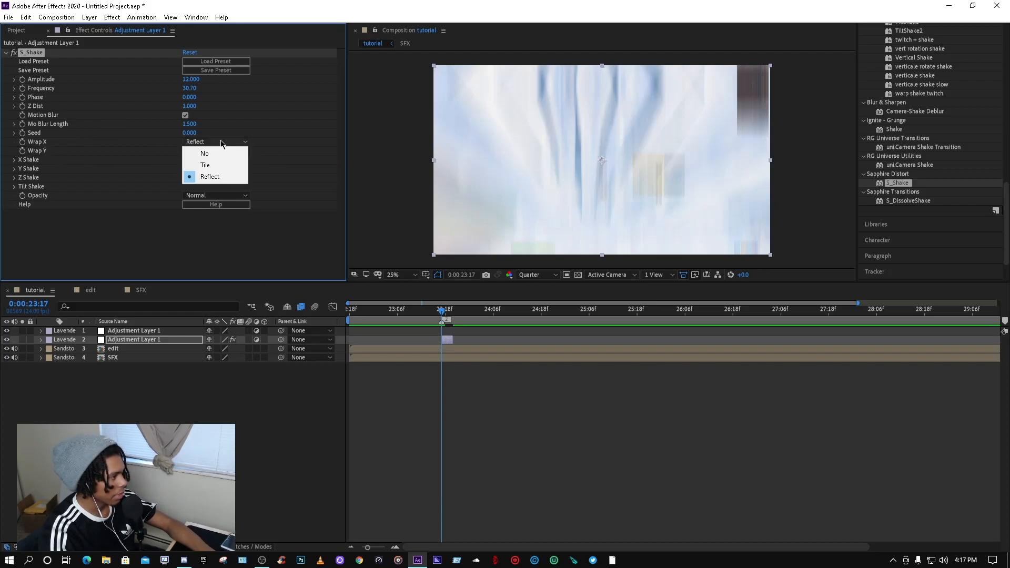
left_click(206, 165)
left_click(217, 143)
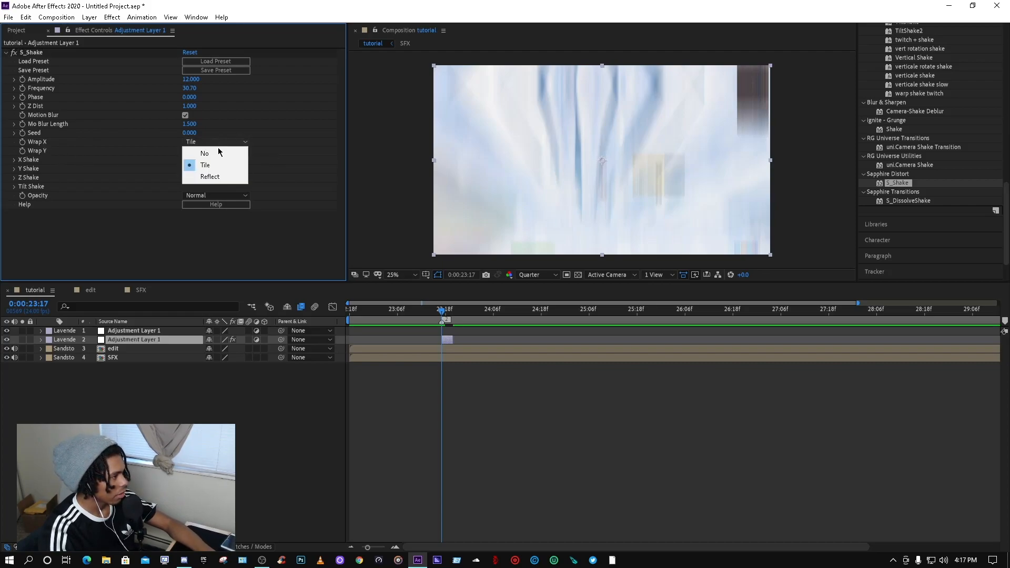
left_click(204, 154)
left_click(216, 151)
left_click(205, 162)
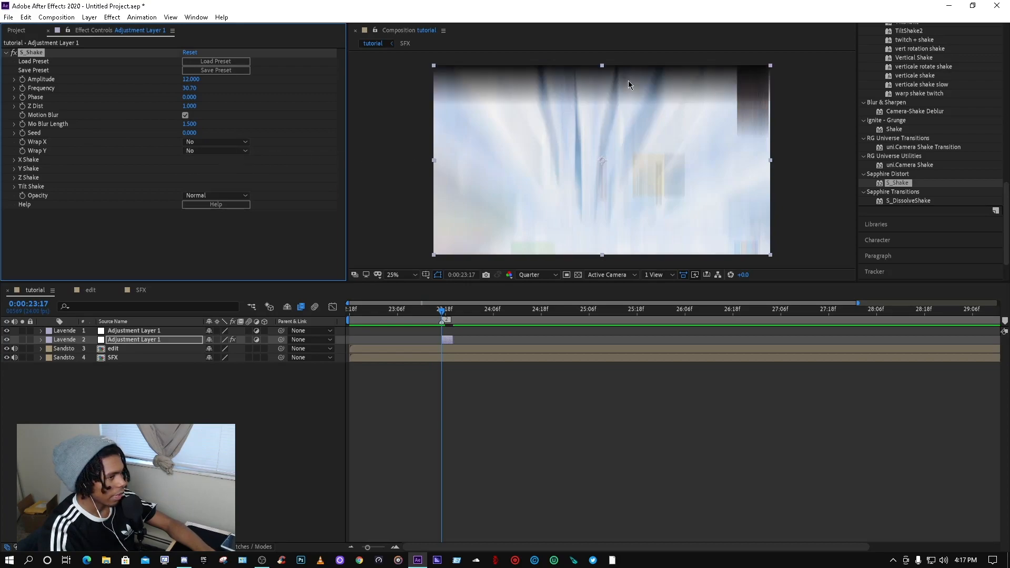
left_click(216, 141)
left_click(205, 176)
left_click(216, 151)
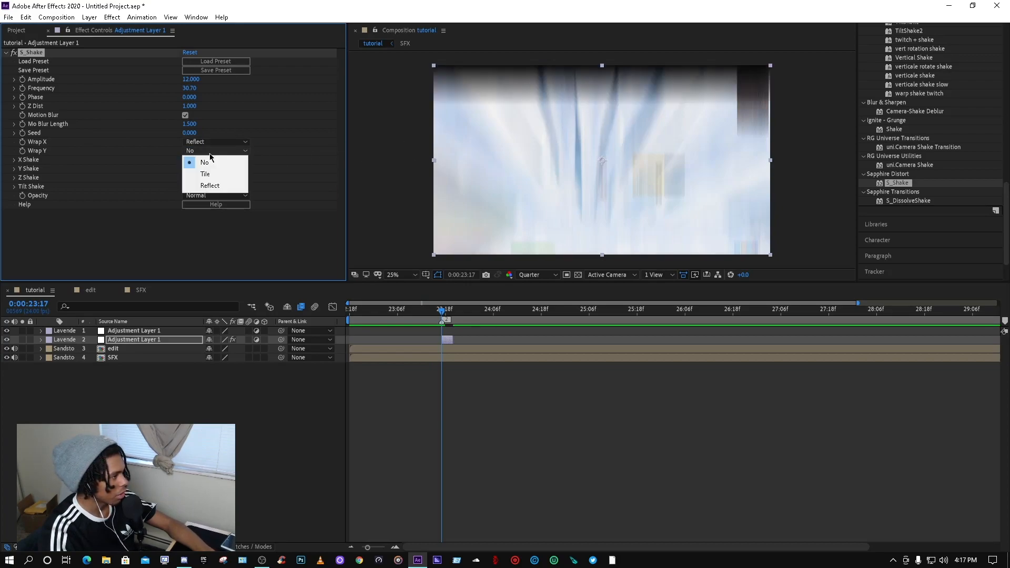
left_click(212, 186)
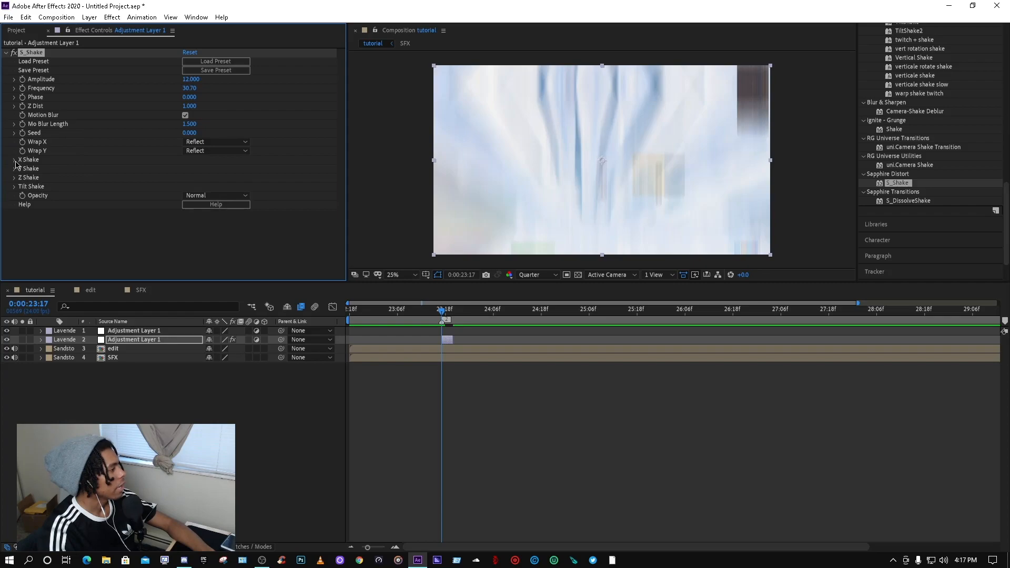
Step: Expand and examine the S_Shake X Shake settings
left_click(15, 160)
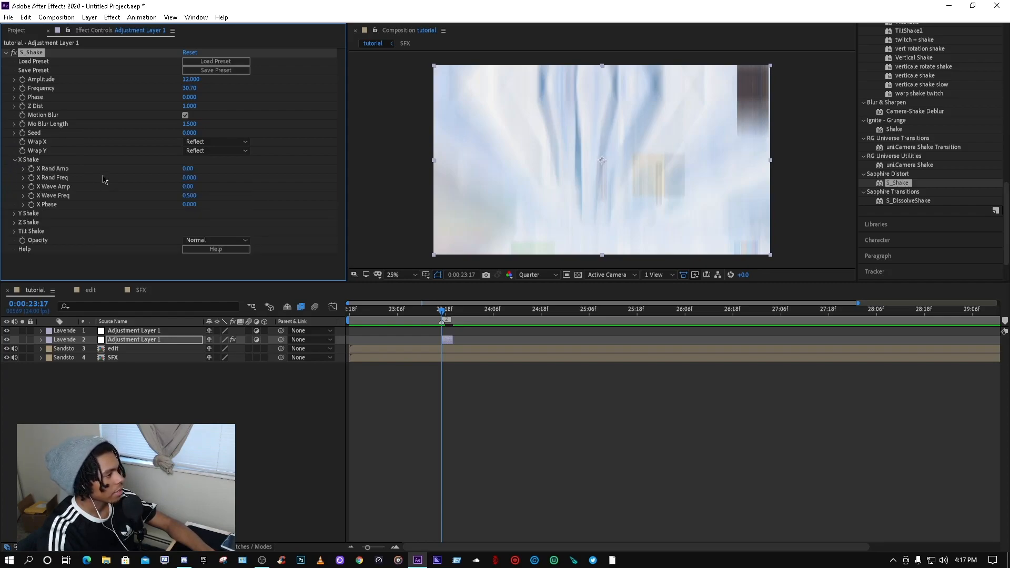
left_click(185, 177)
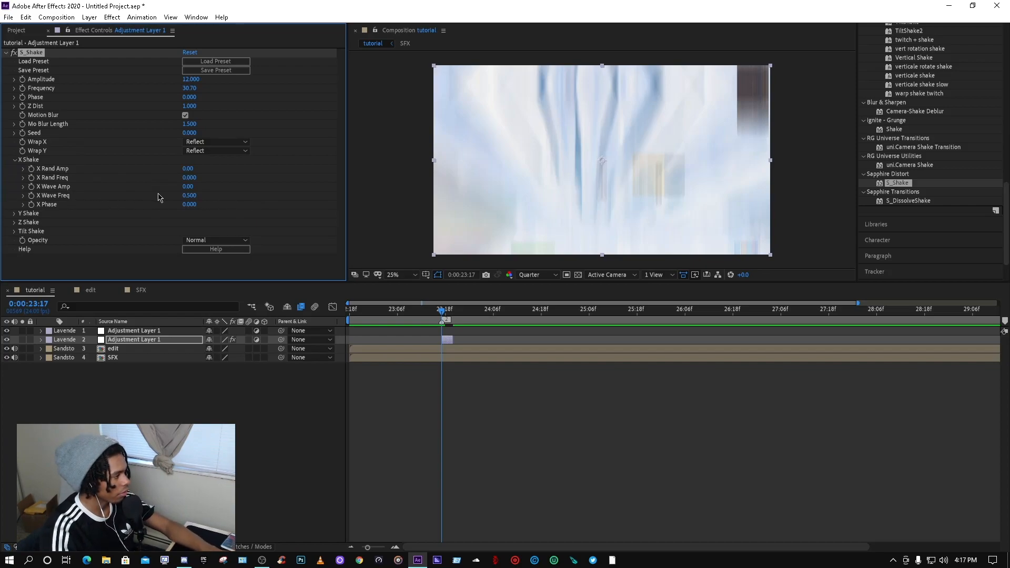
left_click(14, 161)
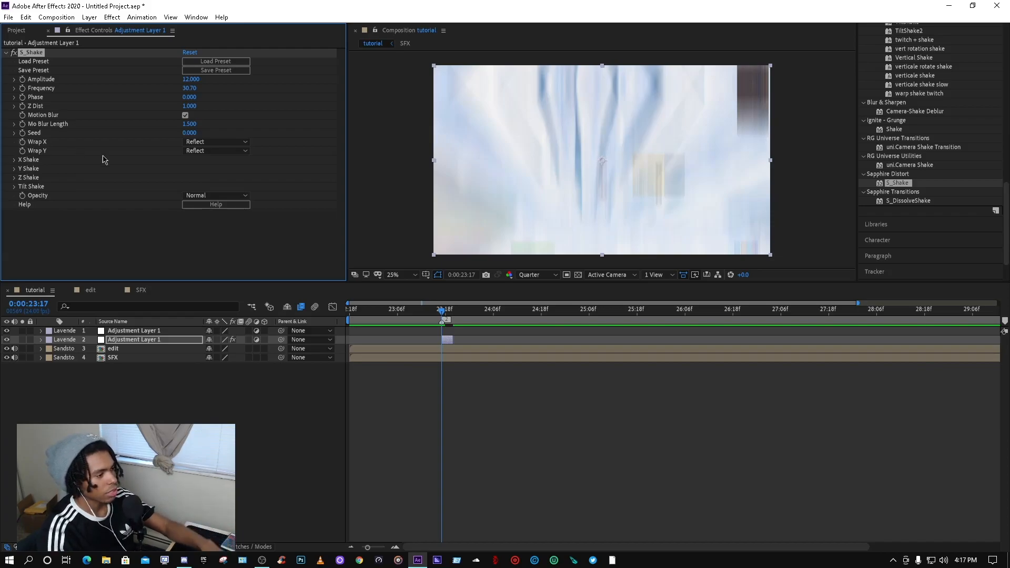
Step: Scrub through the shake section and examine the S_Shake Y Shake, Z Shake and Tilt Shake settings
left_click(441, 311)
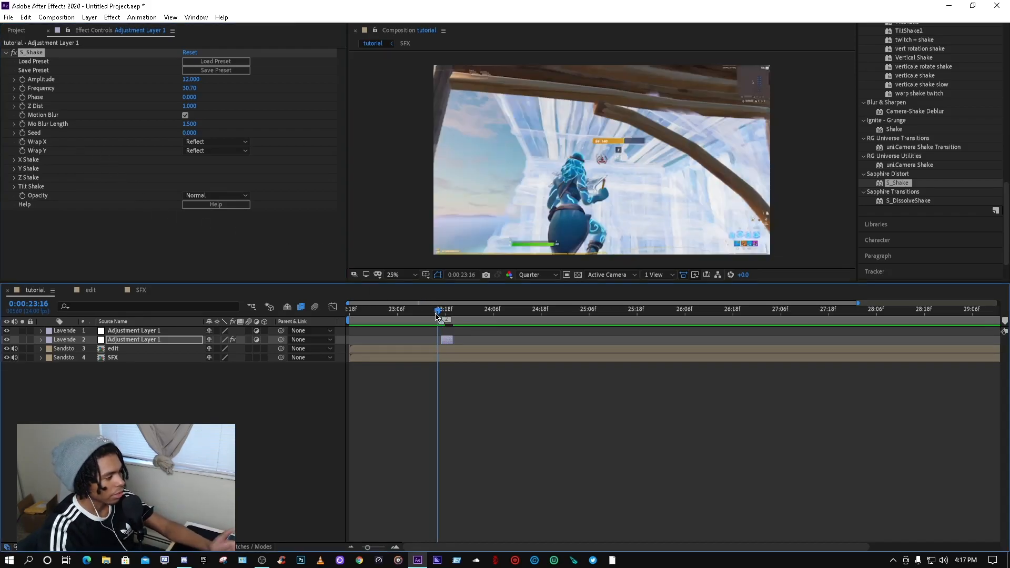
left_click(443, 313)
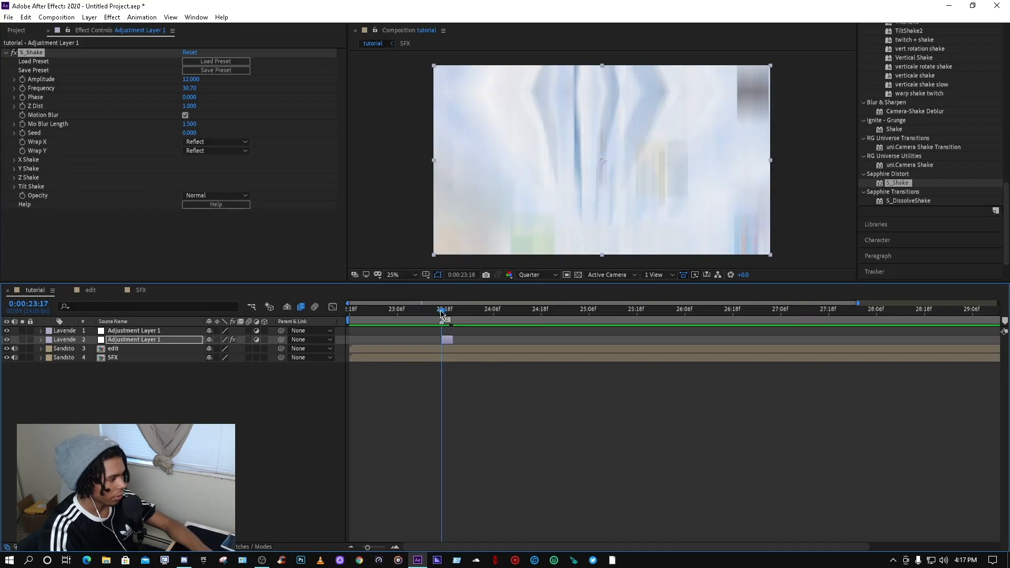
left_click(442, 311)
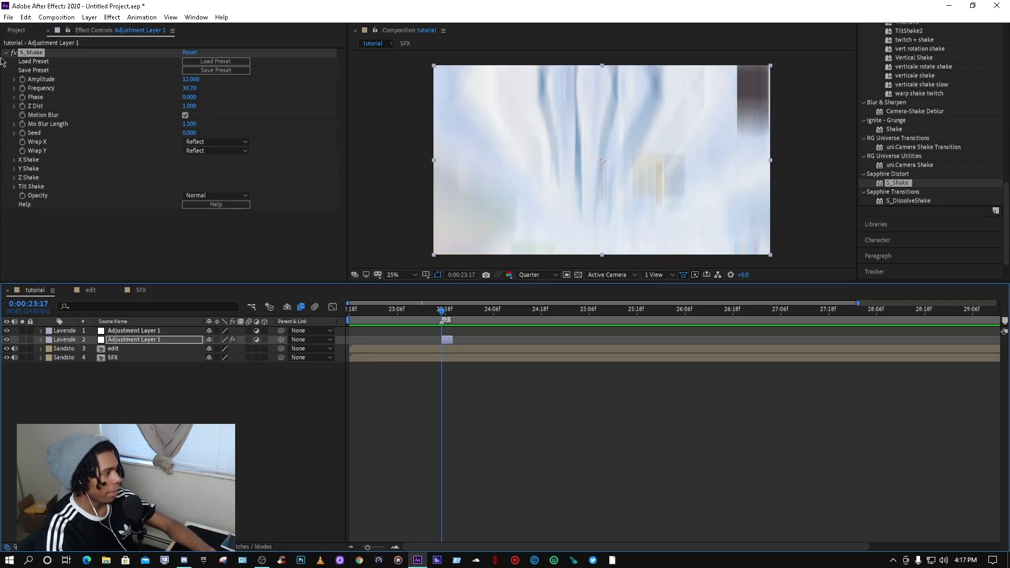
left_click(14, 169)
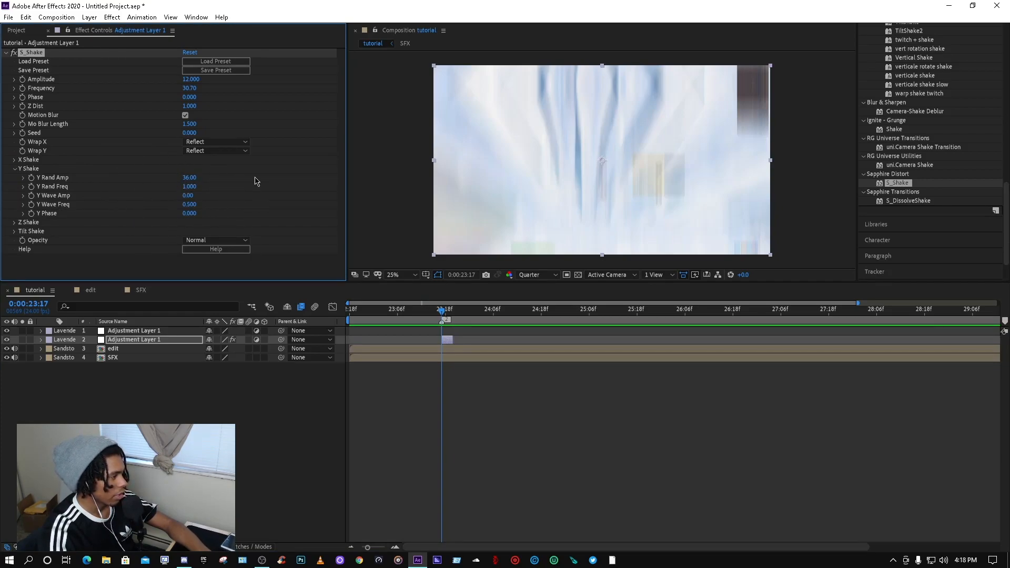
left_click(14, 169)
left_click(15, 178)
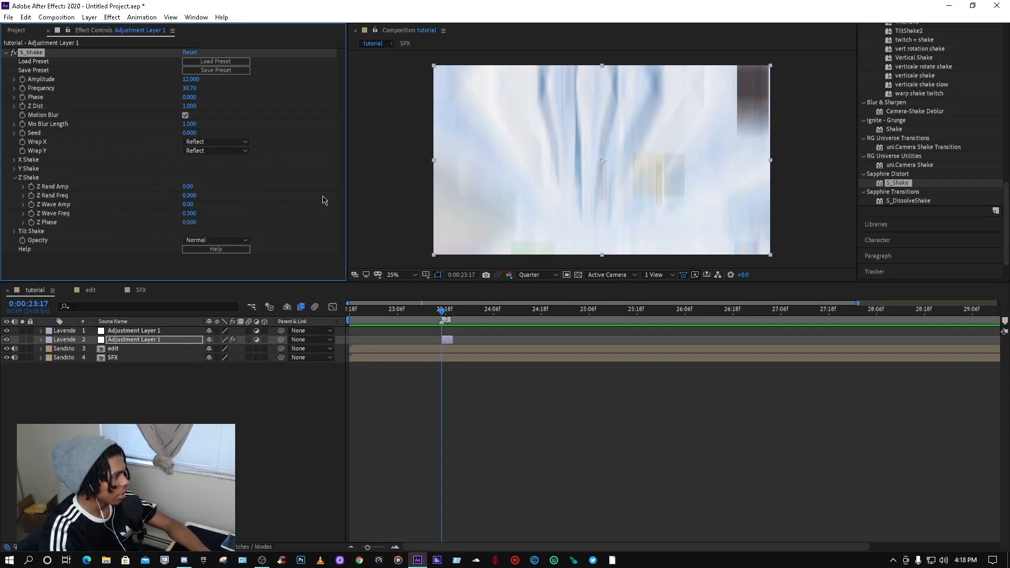
left_click(14, 178)
left_click(15, 187)
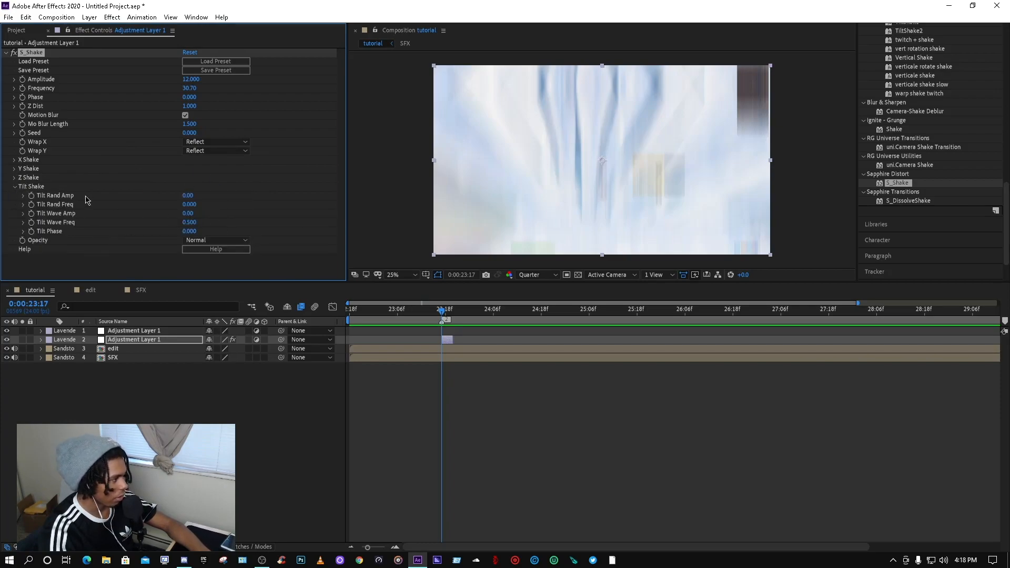
Step: Set a keyframe for S_Shake Amplitude at 12 at the start of the top adjustment layer's clip, around 30:16
left_click_drag(442, 312, 443, 311)
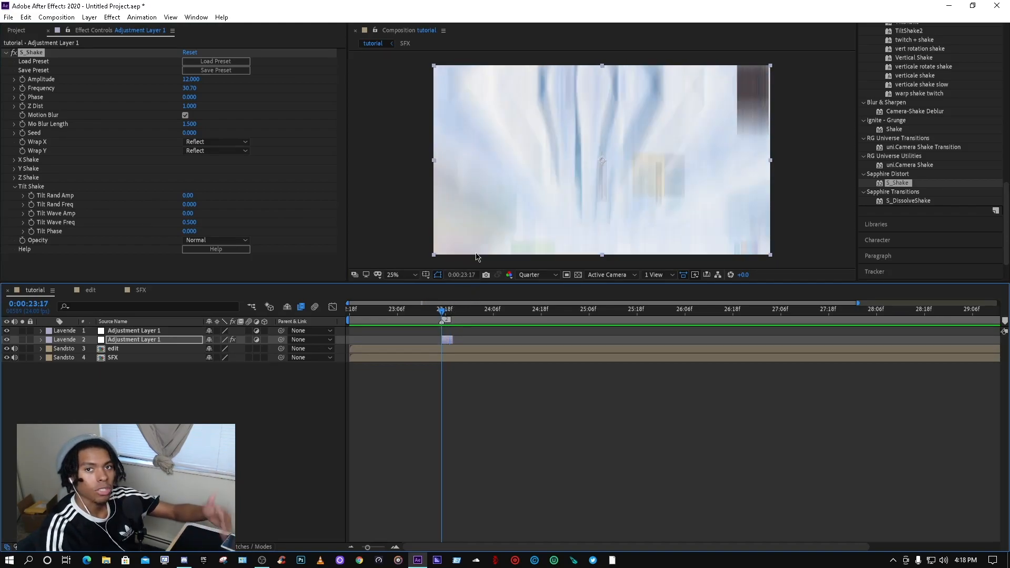
key("space")
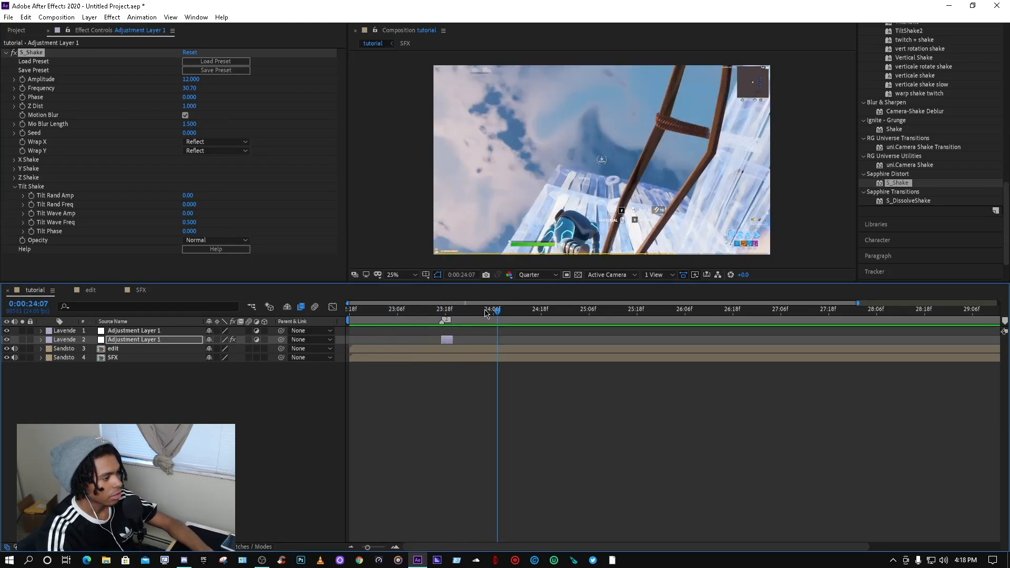
left_click(443, 311)
left_click_drag(442, 314, 930, 314)
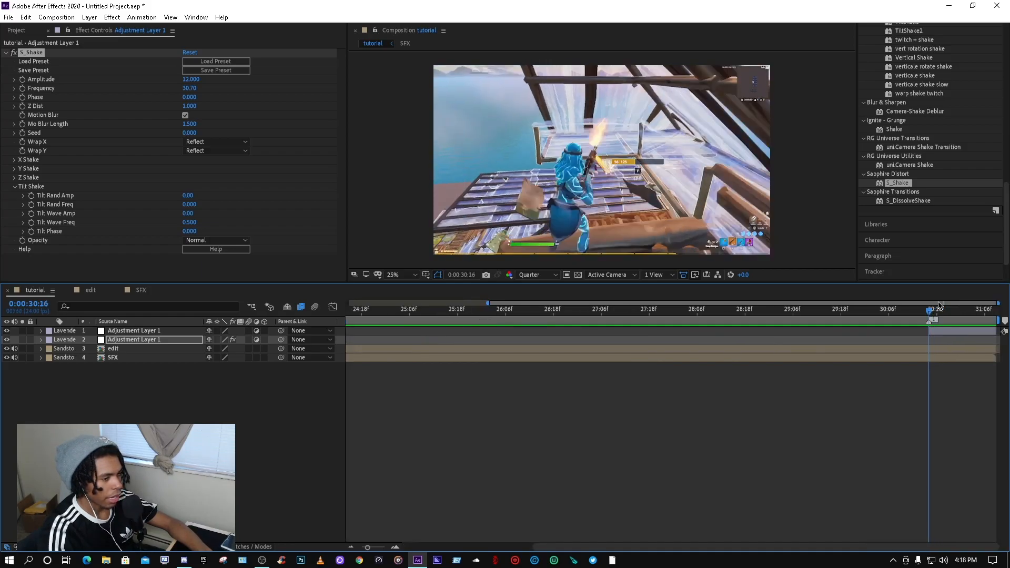
left_click(6, 53)
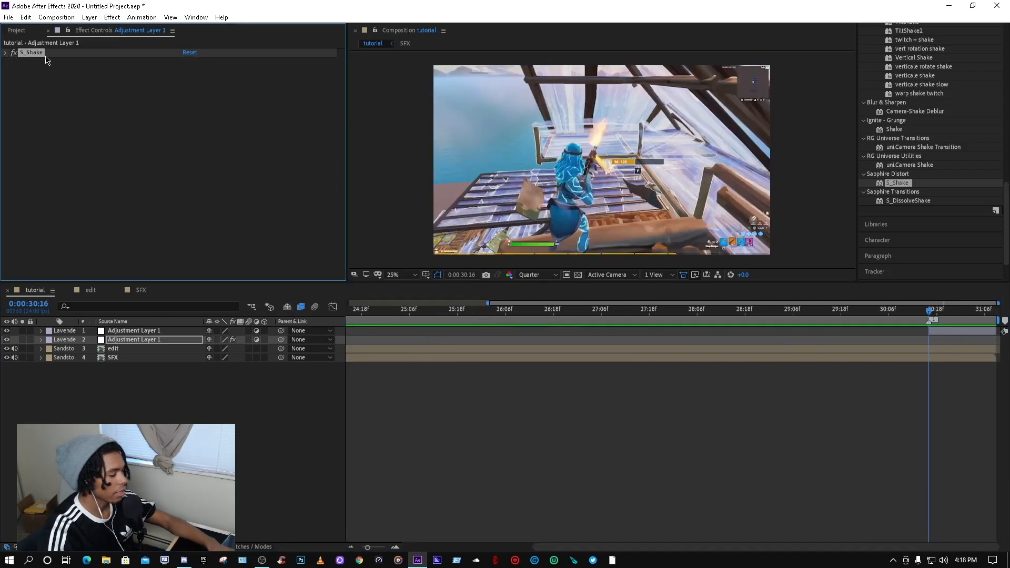
key("minus")
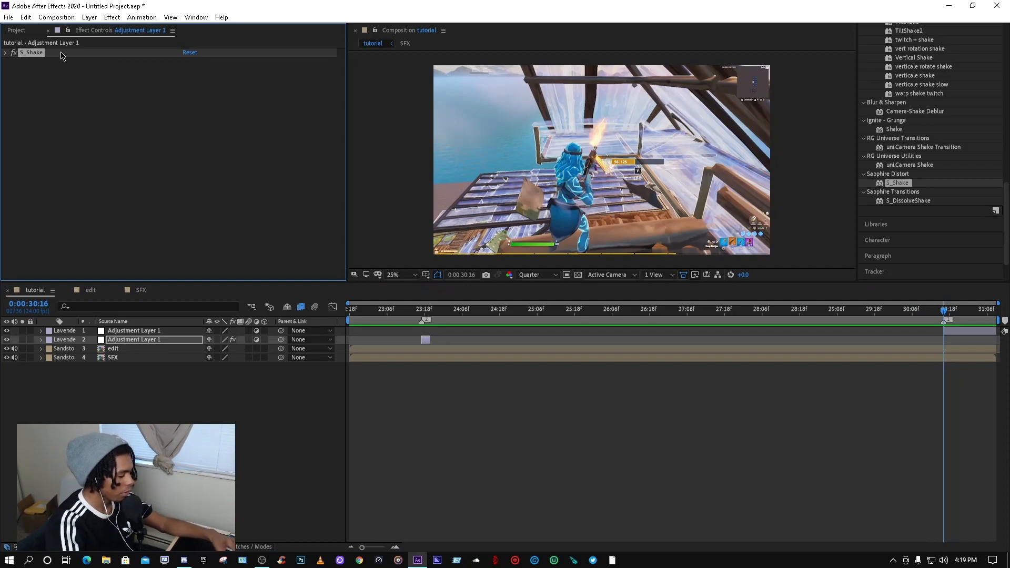
left_click(957, 333)
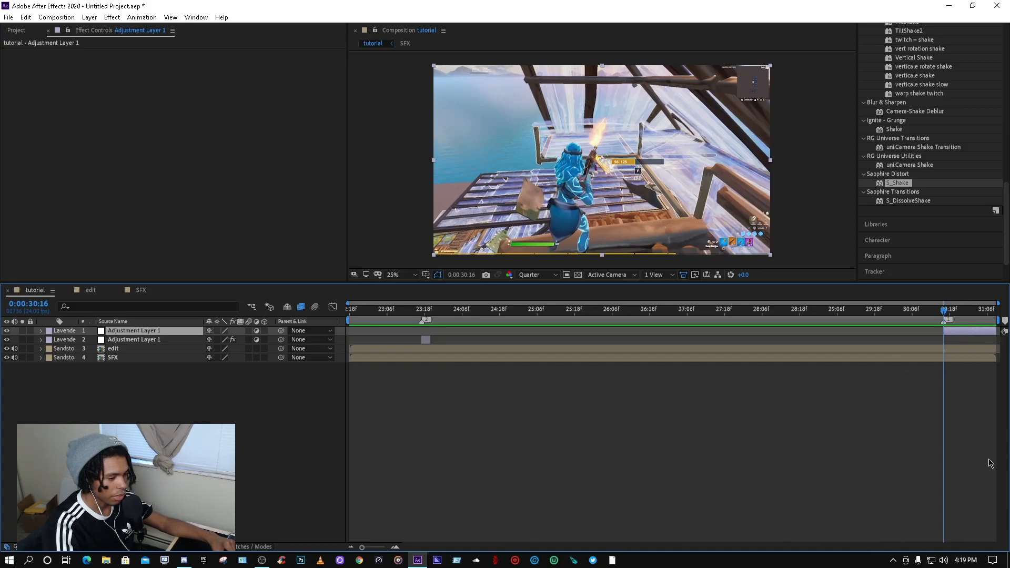
mouse_move(946, 311)
left_mouse_down()
mouse_move(970, 323)
mouse_move(970, 312)
mouse_move(994, 314)
mouse_move(945, 312)
left_mouse_up()
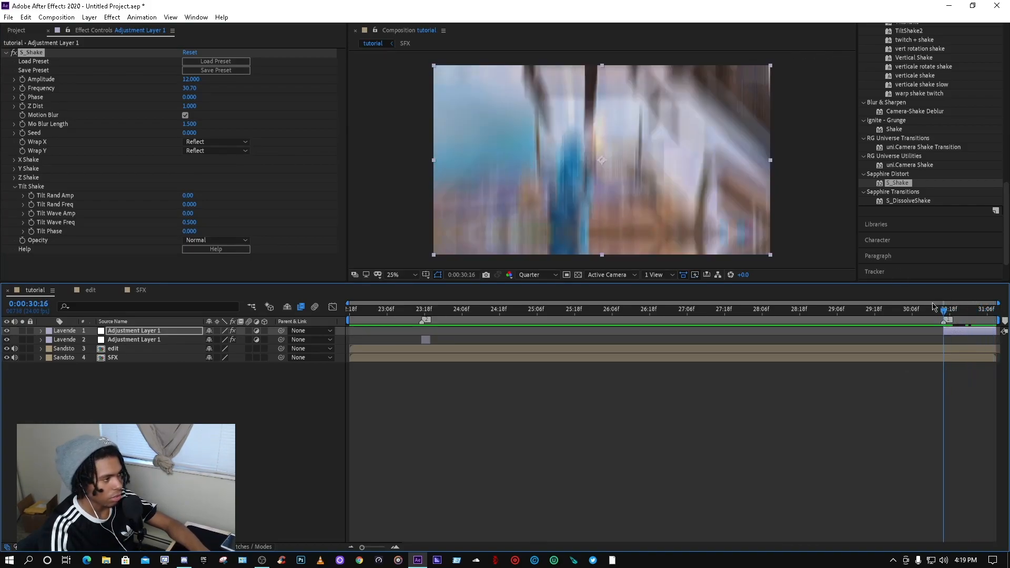
left_click(22, 80)
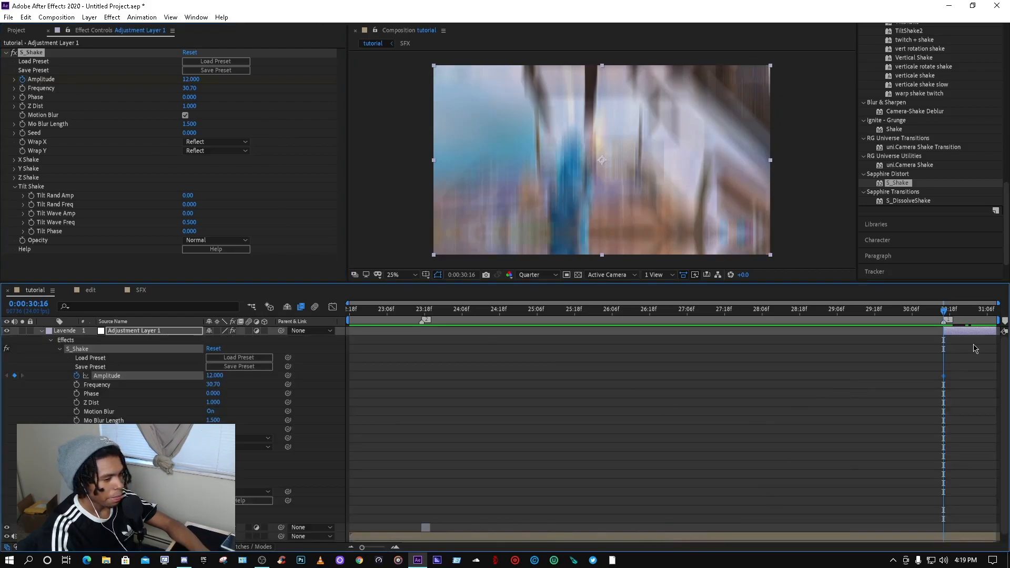
Step: Set S_Shake Amplitude to 0 at about 31:08 on the top adjustment layer
left_click_drag(956, 313, 993, 313)
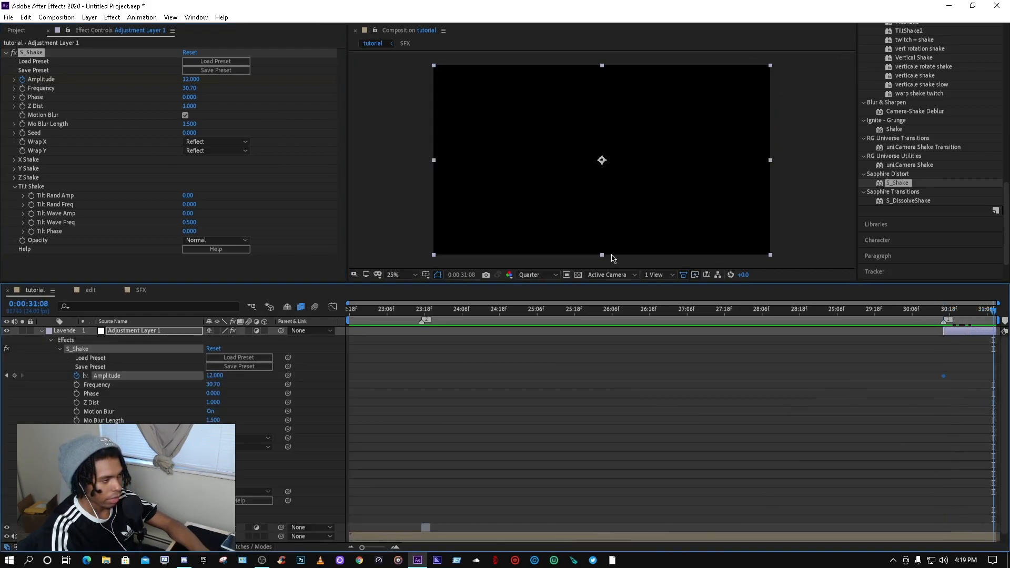
left_click(196, 89)
type("0")
key("Return")
Step: Move the zero-amplitude keyframe earlier to about 30:22
left_click(954, 311)
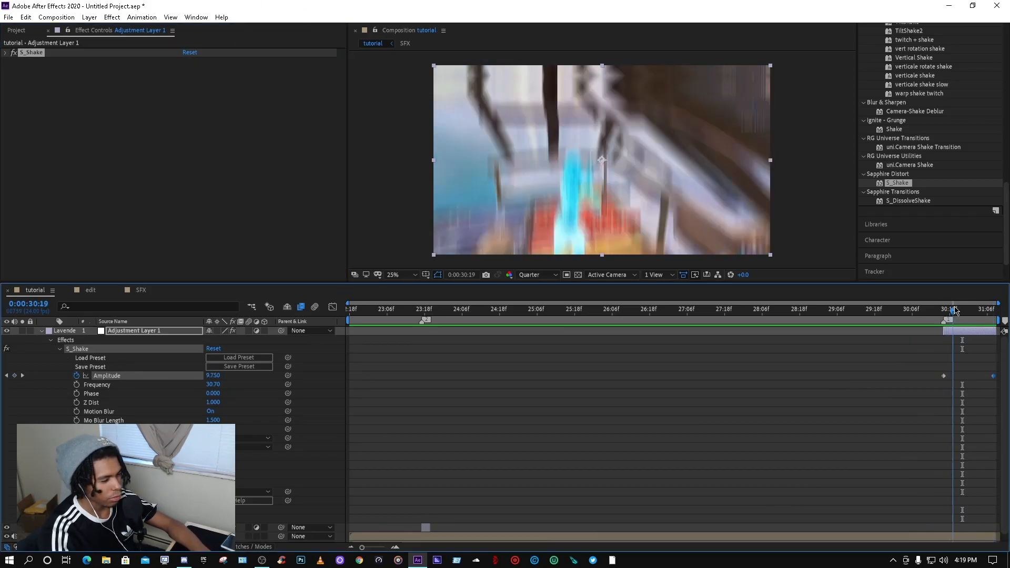
left_click_drag(955, 310, 964, 311)
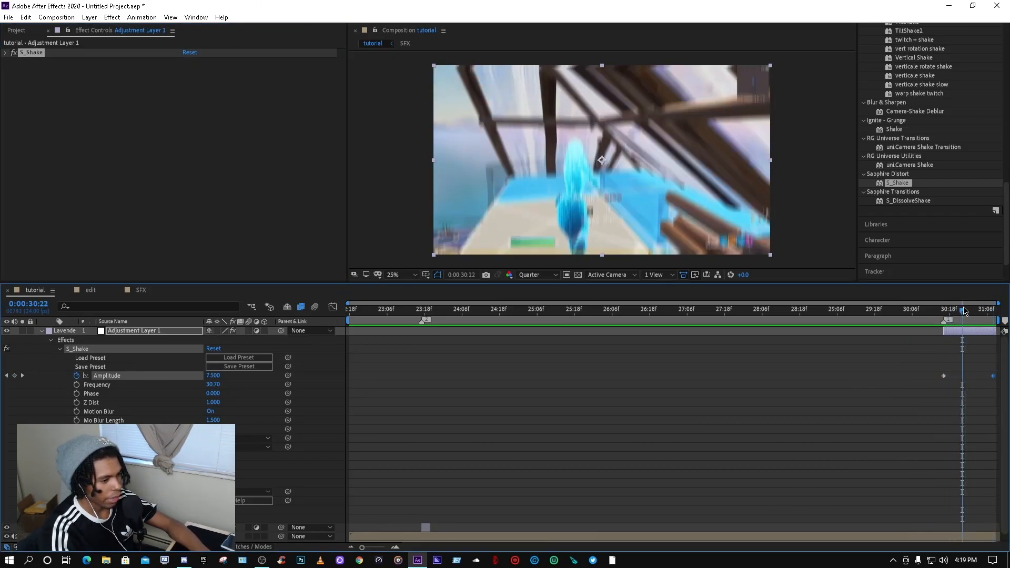
left_click_drag(994, 376, 963, 376)
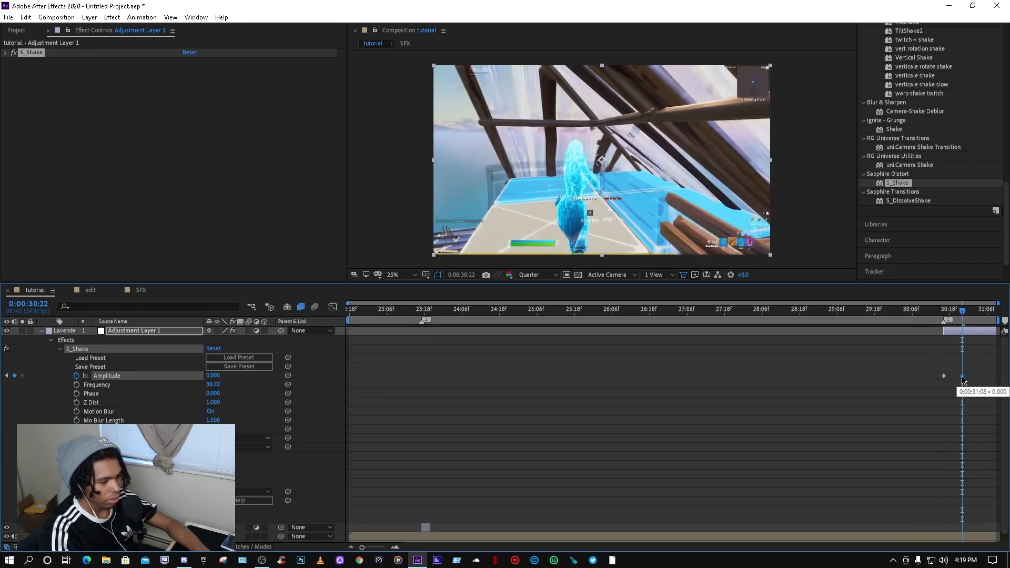
left_click_drag(965, 323, 971, 357)
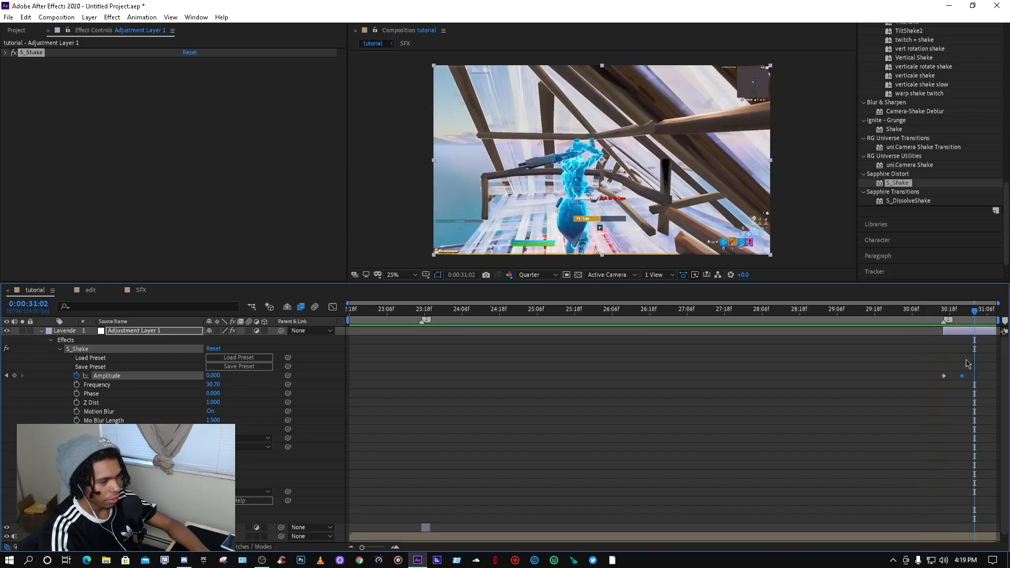
Step: Play back the end section to preview the fading shake
left_click_drag(977, 319, 911, 320)
key("space")
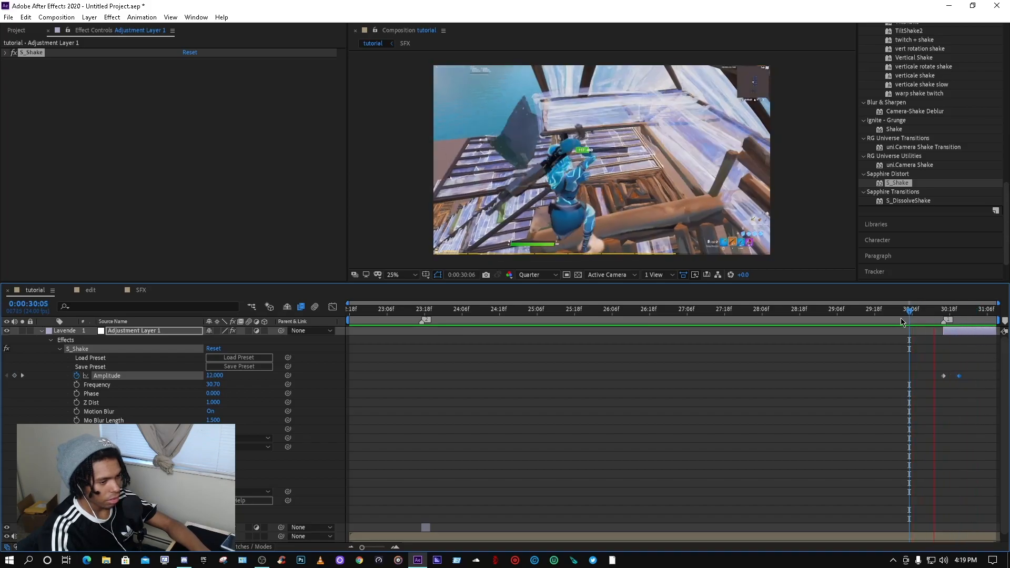
key("space")
left_click_drag(983, 319, 884, 320)
key("space")
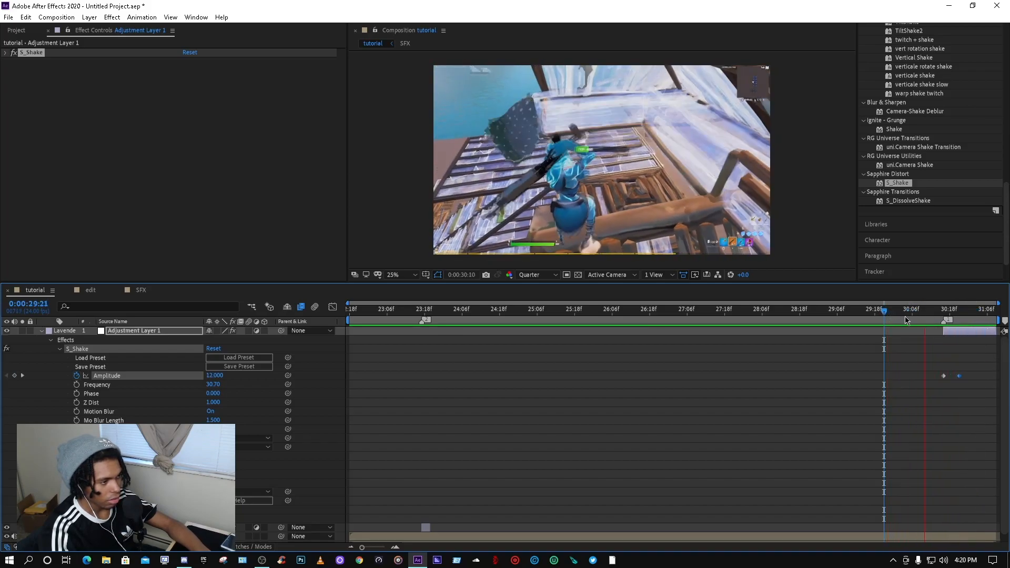
key("space")
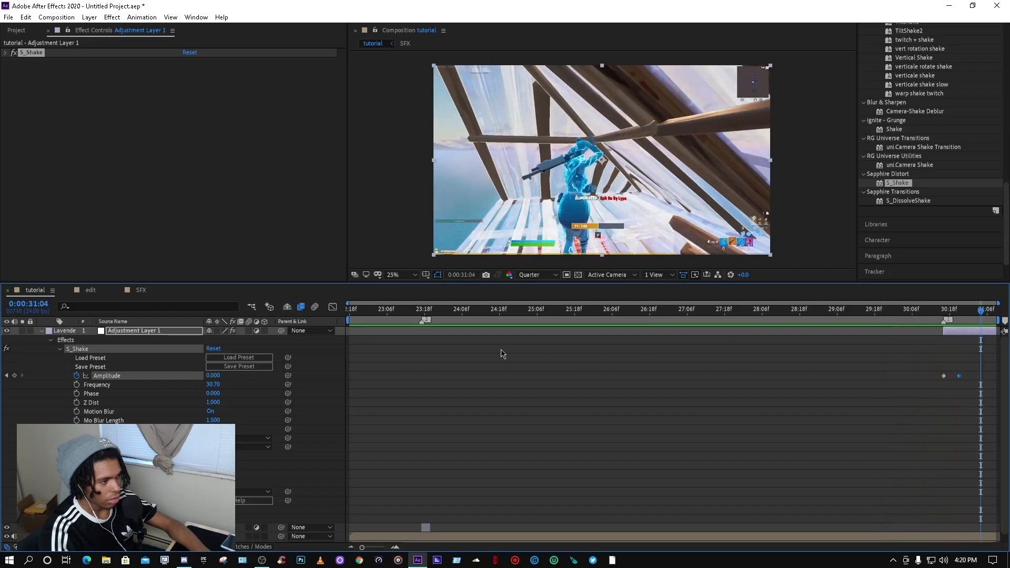
Step: Apply a second S_Shake to the top adjustment layer and load the amazing tilt preset
left_click(60, 350)
left_click(41, 331)
left_click_drag(941, 319, 943, 320)
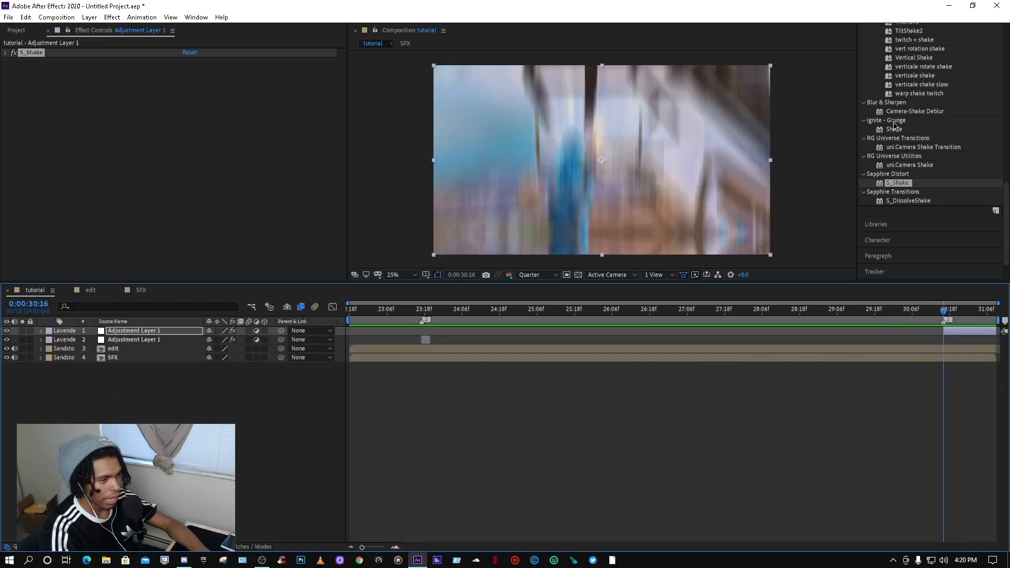
left_click_drag(900, 187, 948, 330)
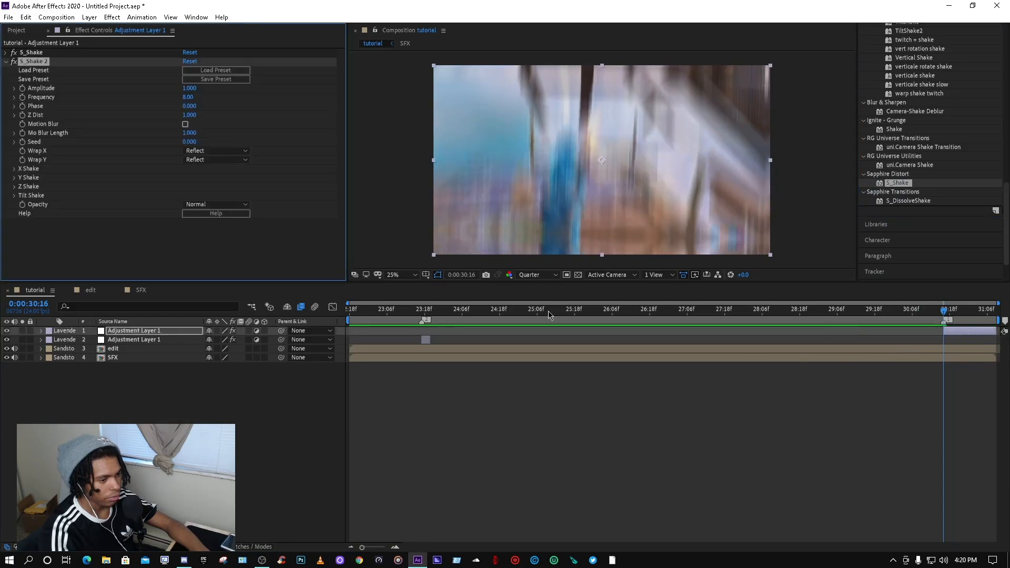
left_click(216, 70)
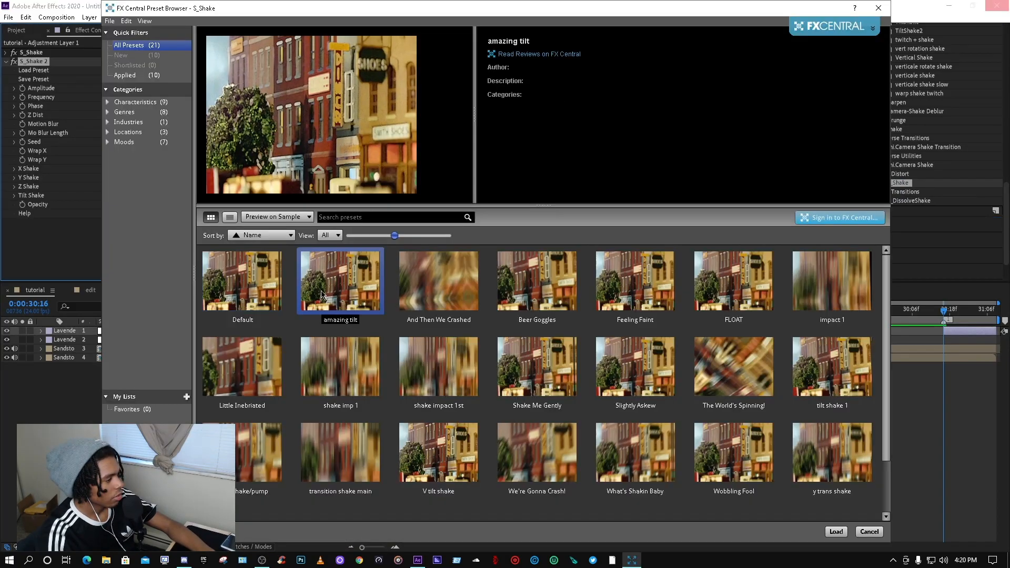
left_click(836, 532)
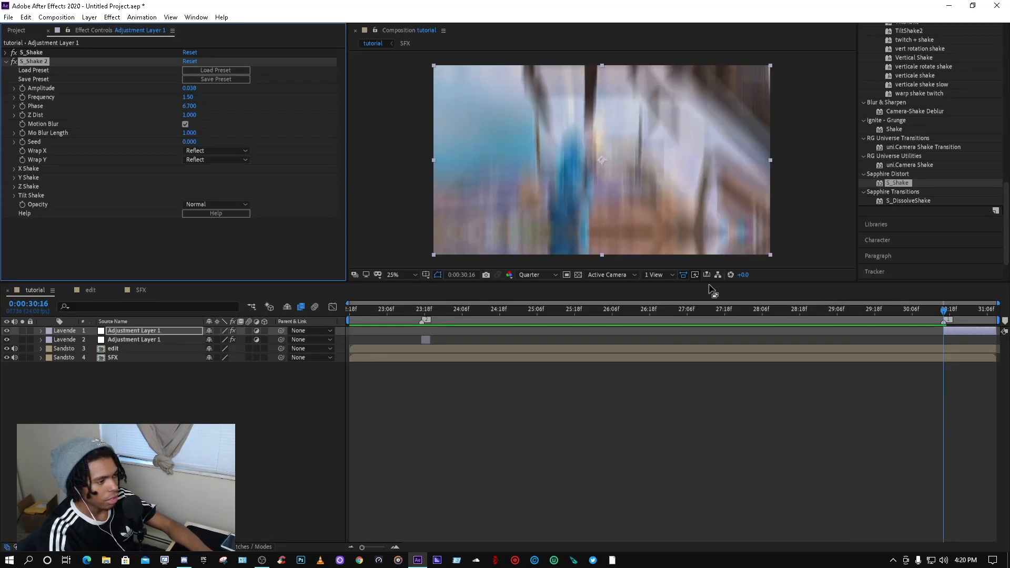
Step: Set the second S_Shake's Frequency to 1 and Mo Blur Length to 1.350
left_click(946, 314)
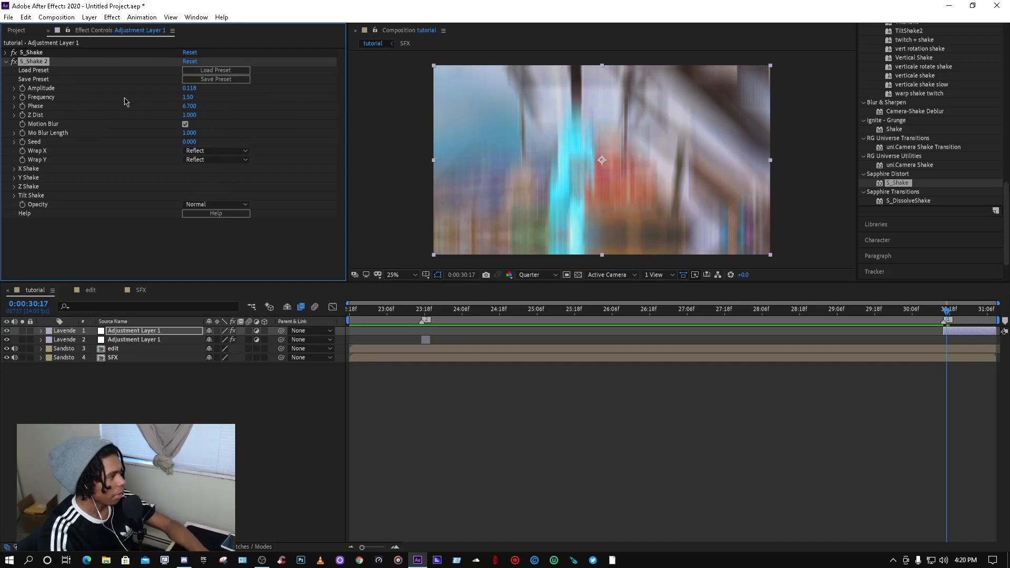
left_click(190, 99)
type("1")
key("Return")
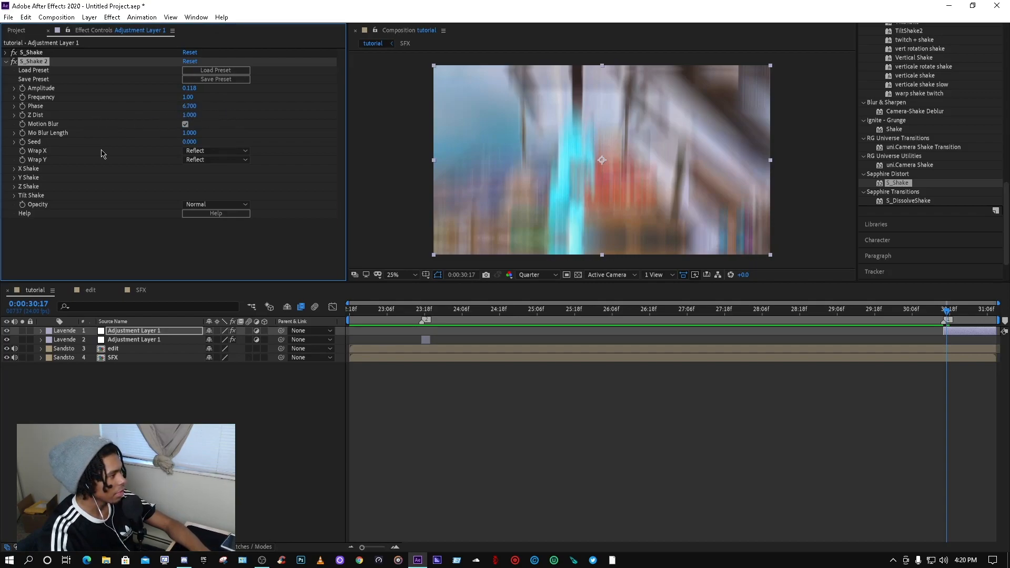
left_click_drag(197, 135, 206, 135)
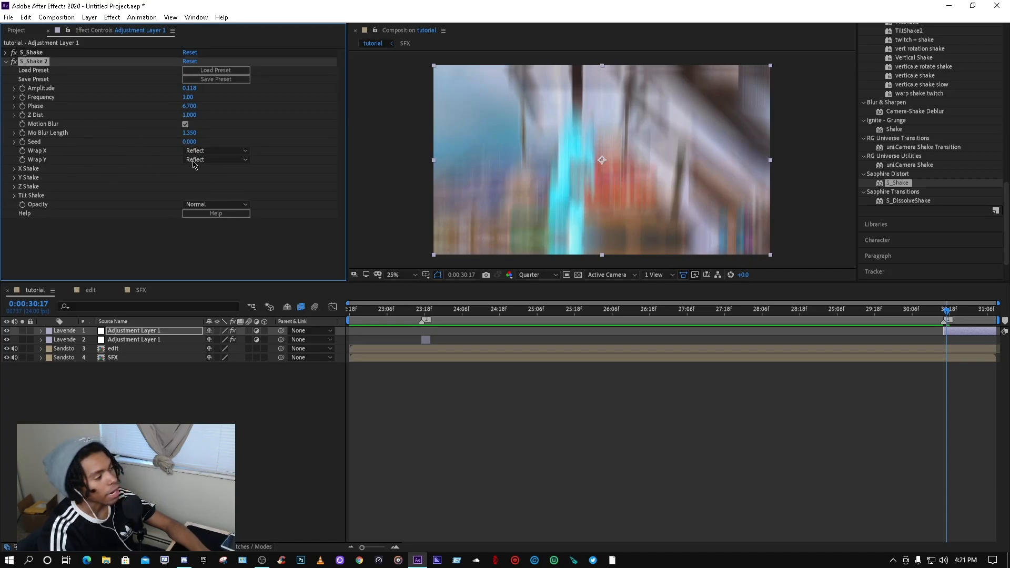
Step: Expand and examine the X Shake, Z Shake and Tilt Shake settings of the second S_Shake
left_click(14, 168)
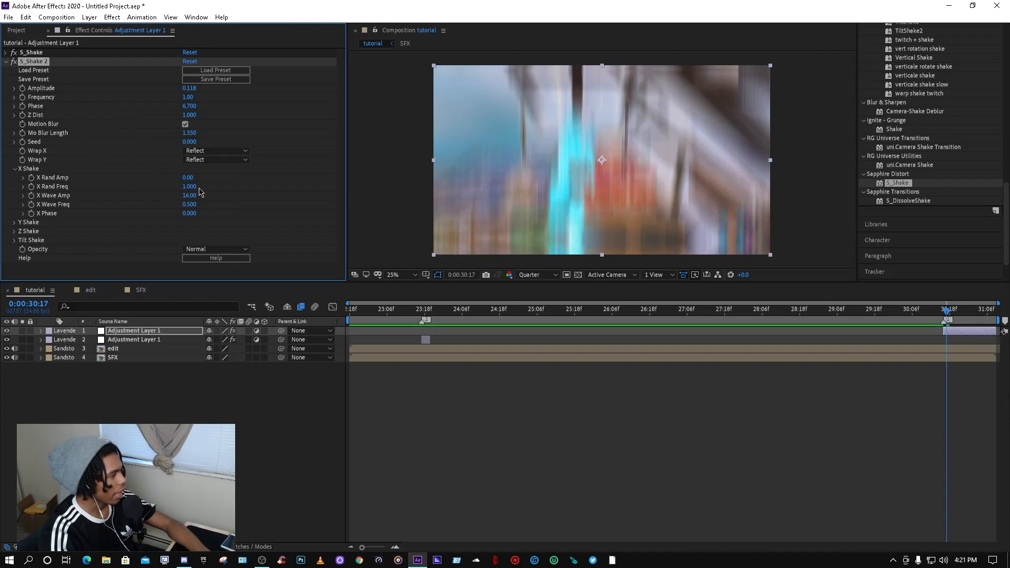
left_click(15, 168)
left_click(14, 187)
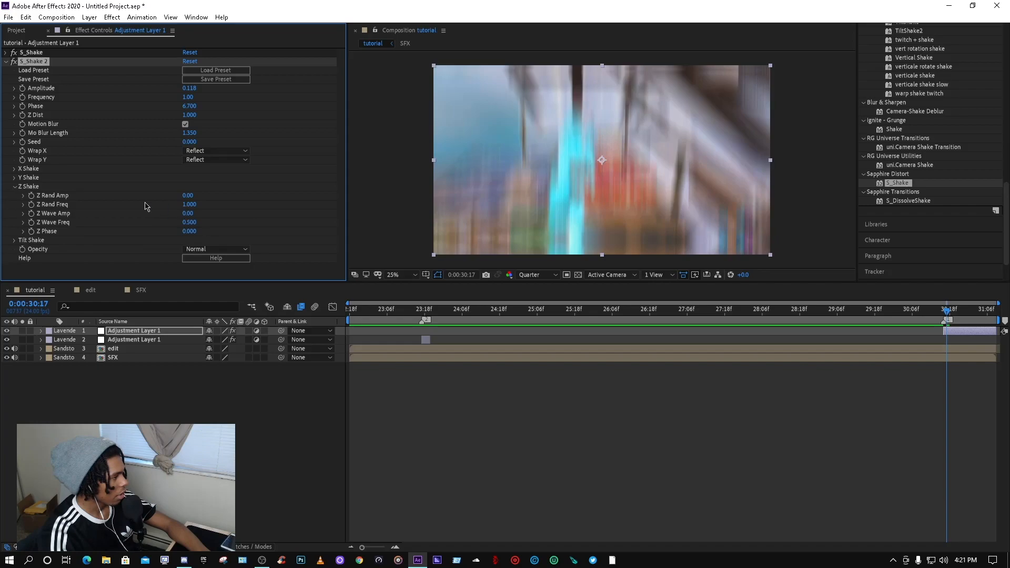
left_click(15, 187)
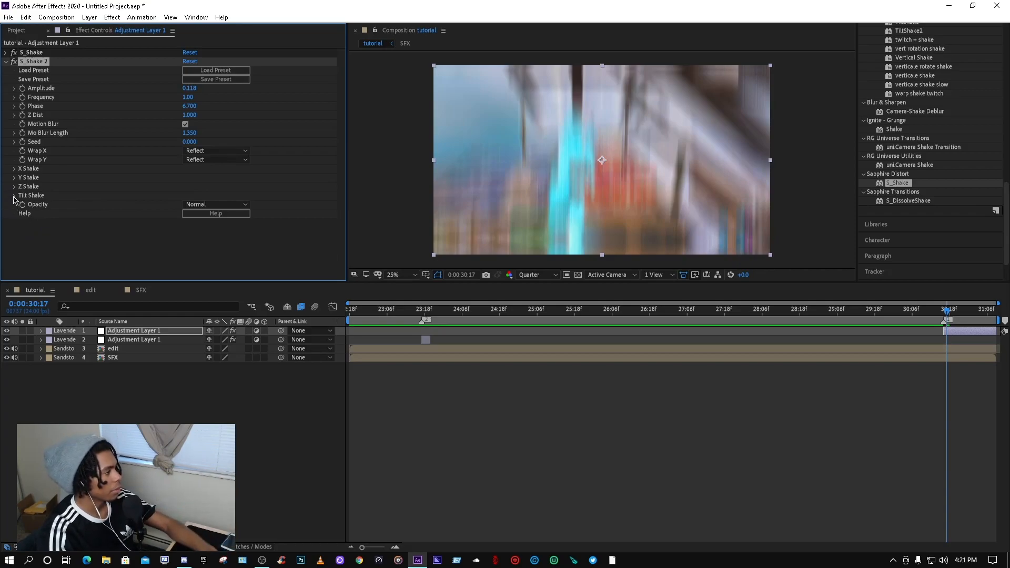
left_click(15, 196)
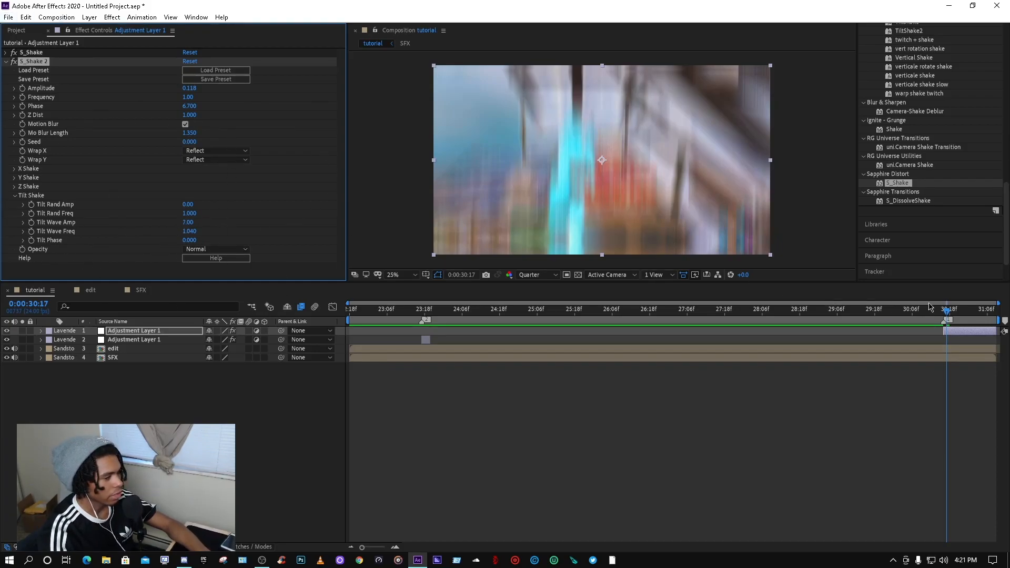
Step: Play back the section to preview the combined shake effects
left_click_drag(951, 311, 815, 308)
key("space")
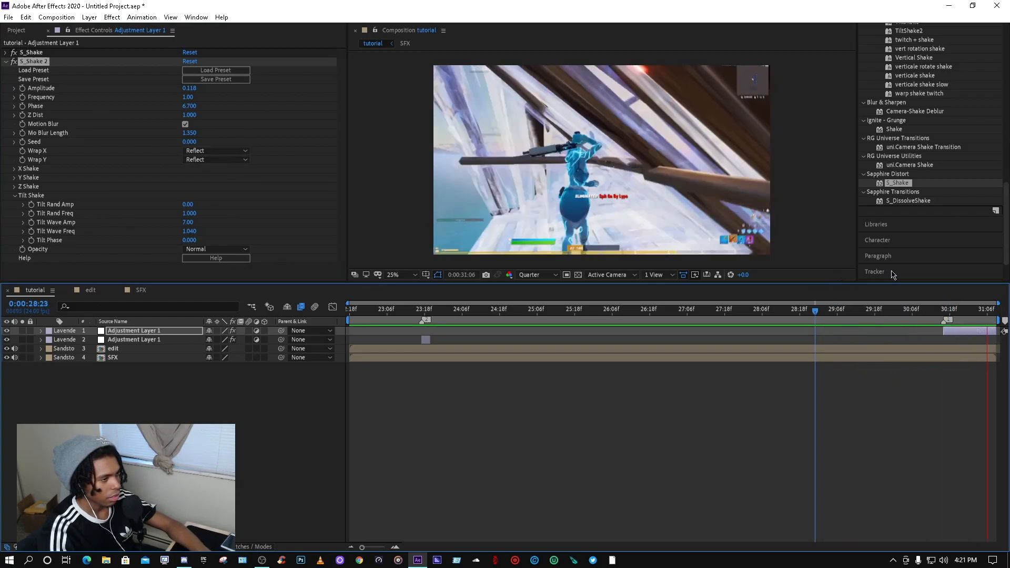
left_click(928, 310)
left_click(913, 310)
key("space")
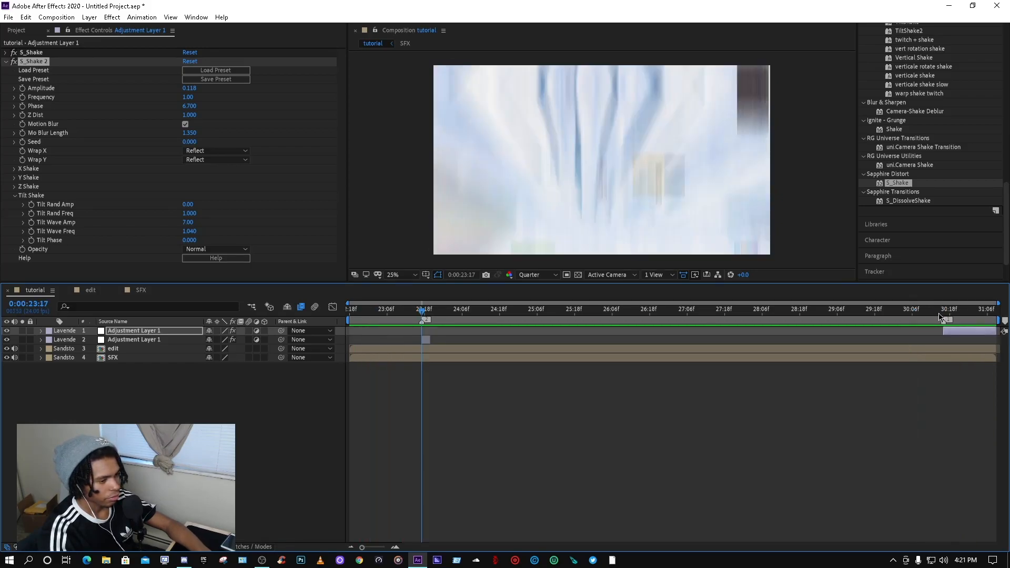
Step: Preview the final part of the section and collapse the second S_Shake's settings
key("space")
mouse_move(938, 313)
left_mouse_down()
mouse_move(910, 314)
mouse_move(995, 306)
mouse_move(900, 305)
mouse_move(946, 307)
left_mouse_up()
key("space")
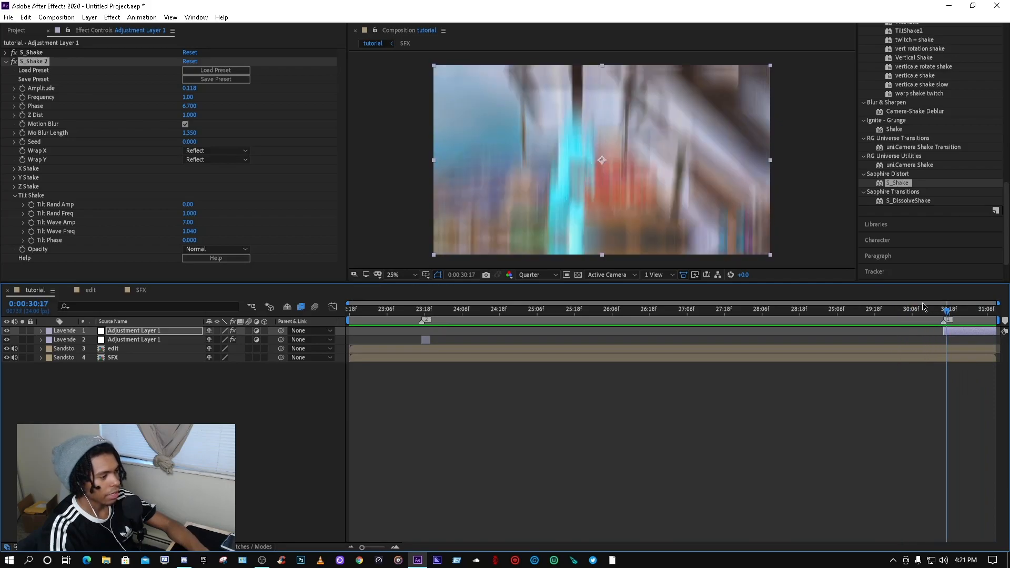
left_click(7, 61)
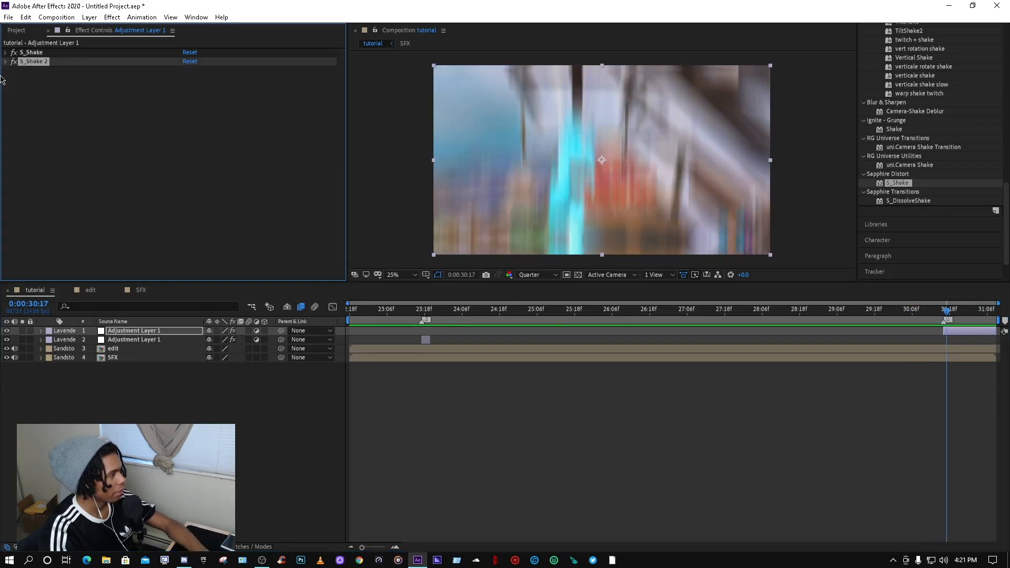
Step: Open the edit composition, zoom into the timeline and select the top gameplay clip at its start
left_click(95, 293)
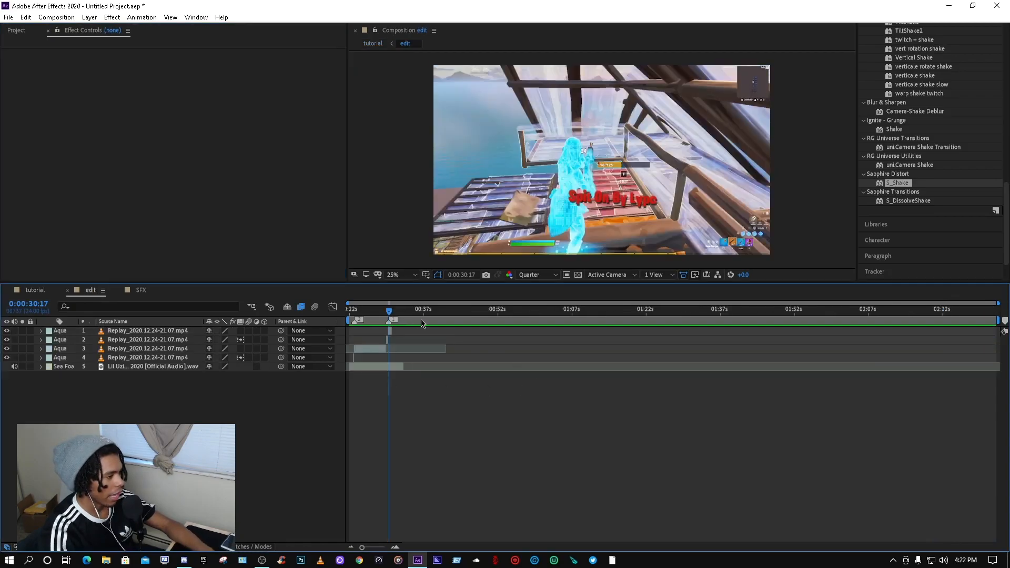
scroll(378, 362, "up", 4)
left_click_drag(456, 549, 444, 551)
scroll(547, 446, "up", 2)
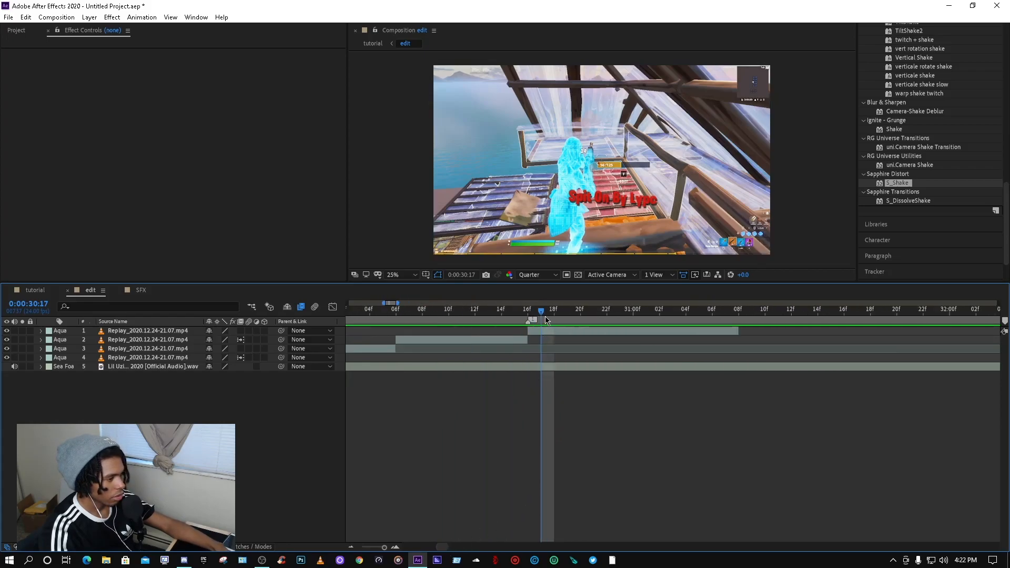
left_click(529, 317)
left_click(545, 331)
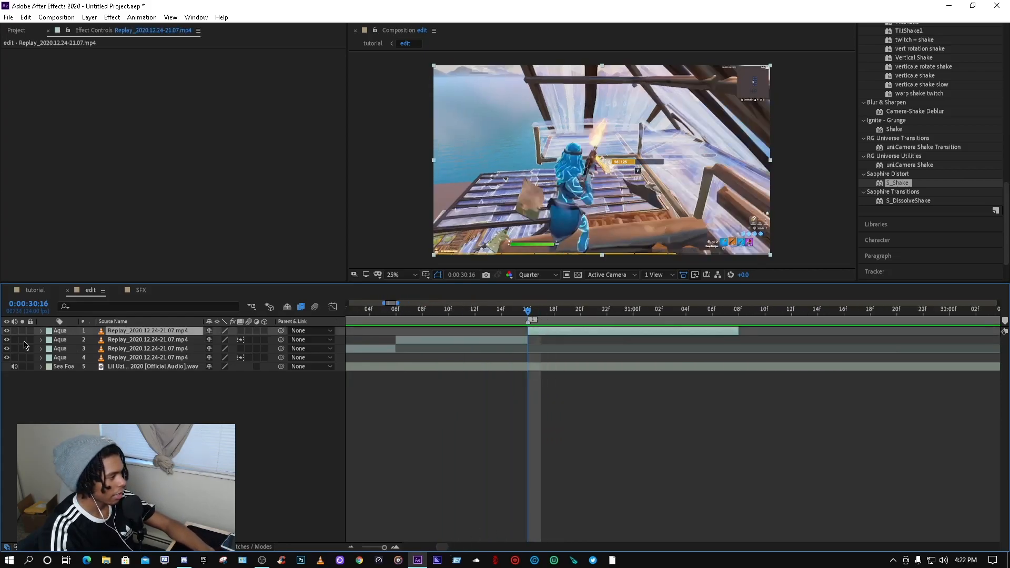
Step: Expand the top clip's Transform, add a Scale keyframe and set Scale to 148%
left_click(41, 332)
left_click(50, 349)
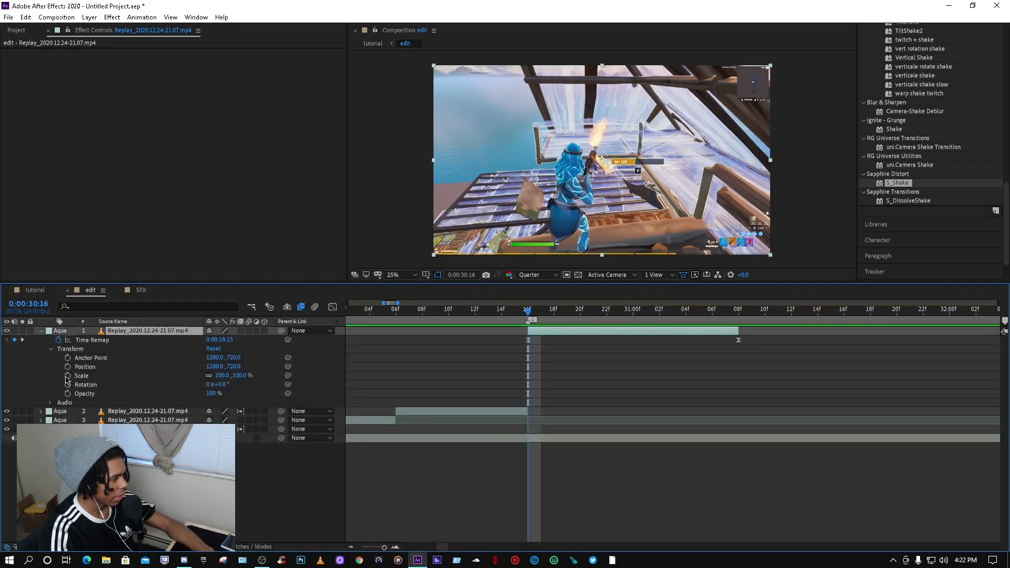
left_click(68, 376)
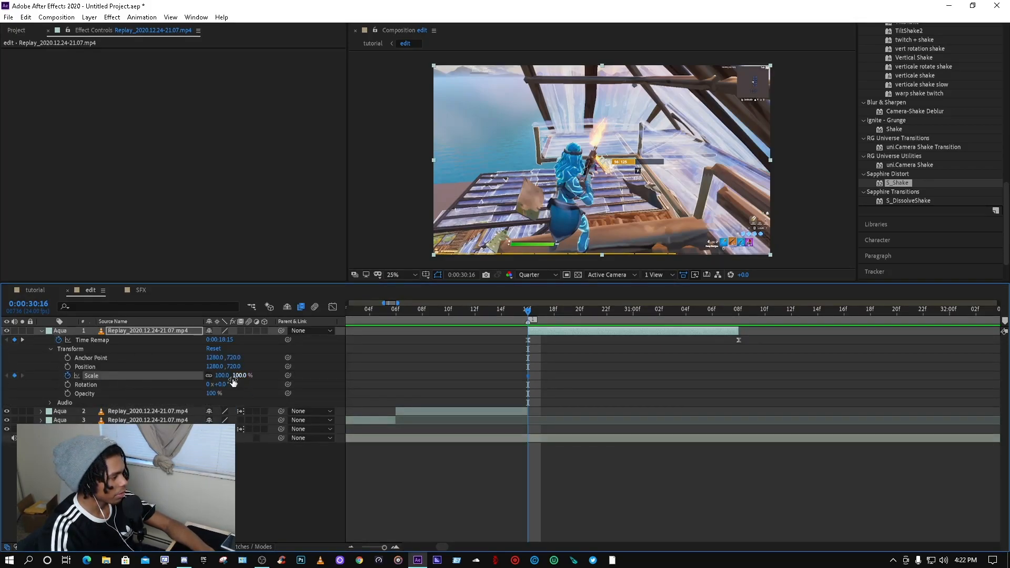
left_click_drag(222, 377, 247, 377)
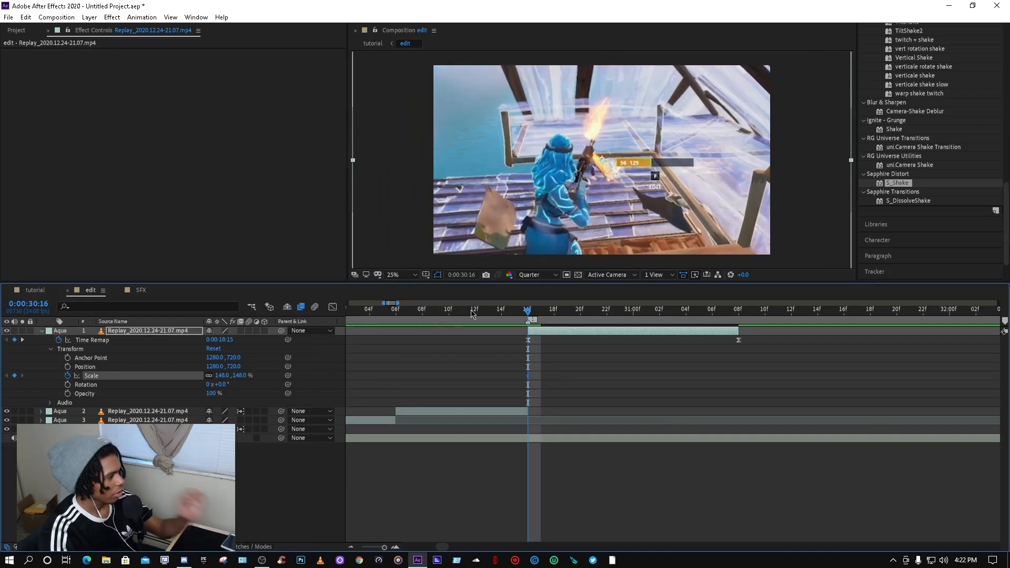
Step: Add a second Scale keyframe of 100% at 0:00:31:02 on the top clip
left_click_drag(528, 315, 666, 345)
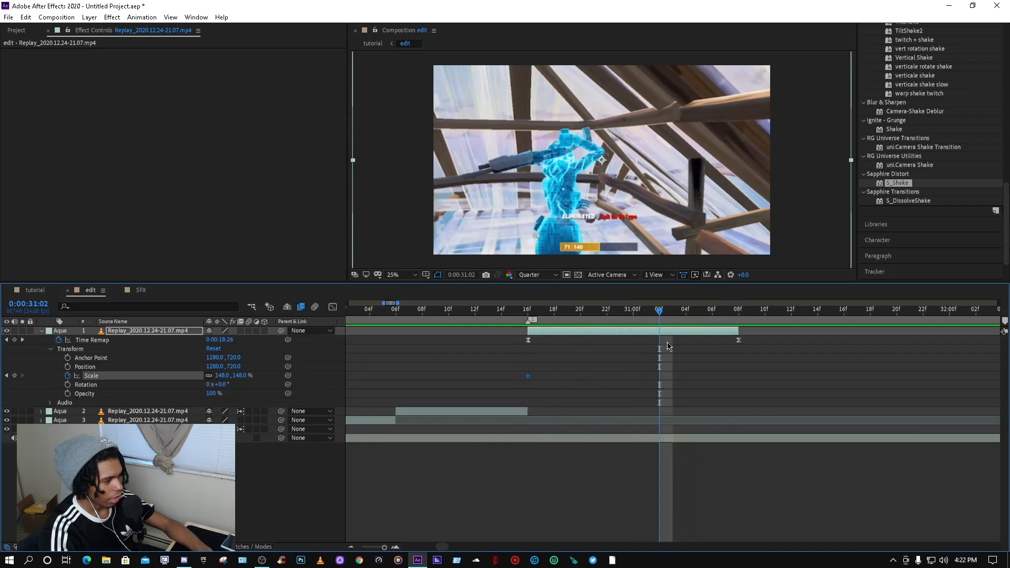
left_click(226, 376)
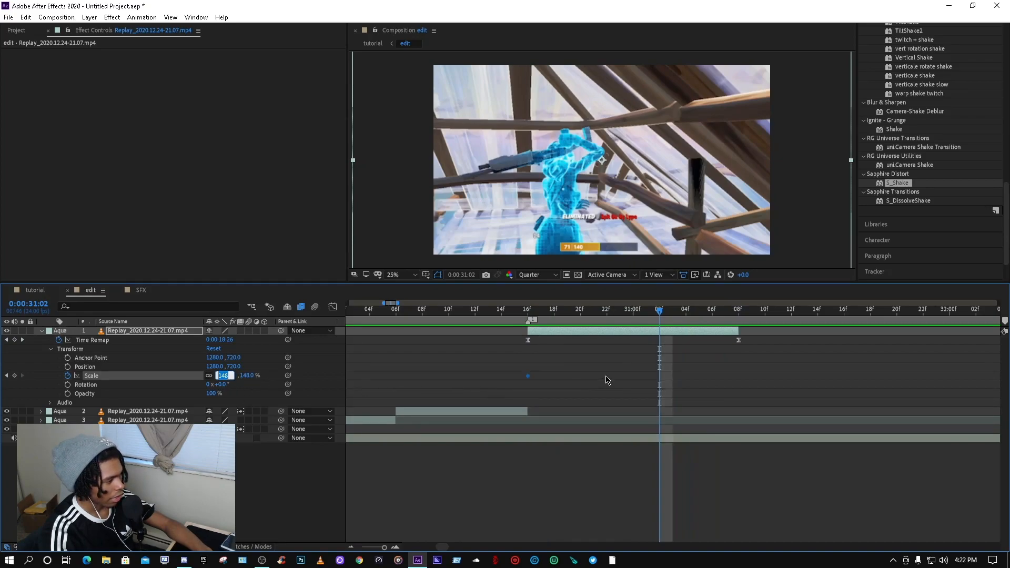
type("100")
key("Return")
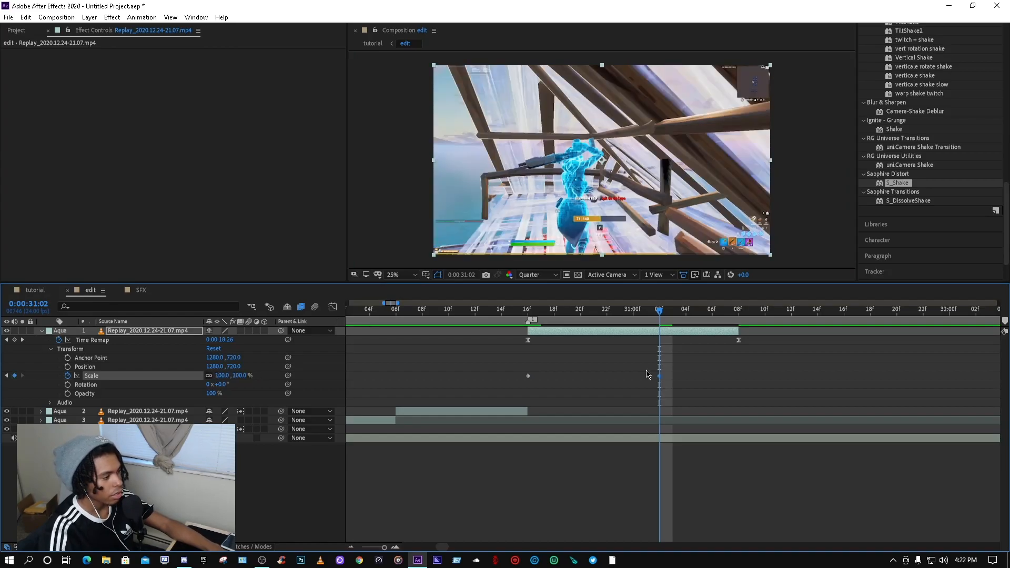
Step: Play back the top clip to preview the scale change
left_click_drag(658, 314, 449, 309)
key("space")
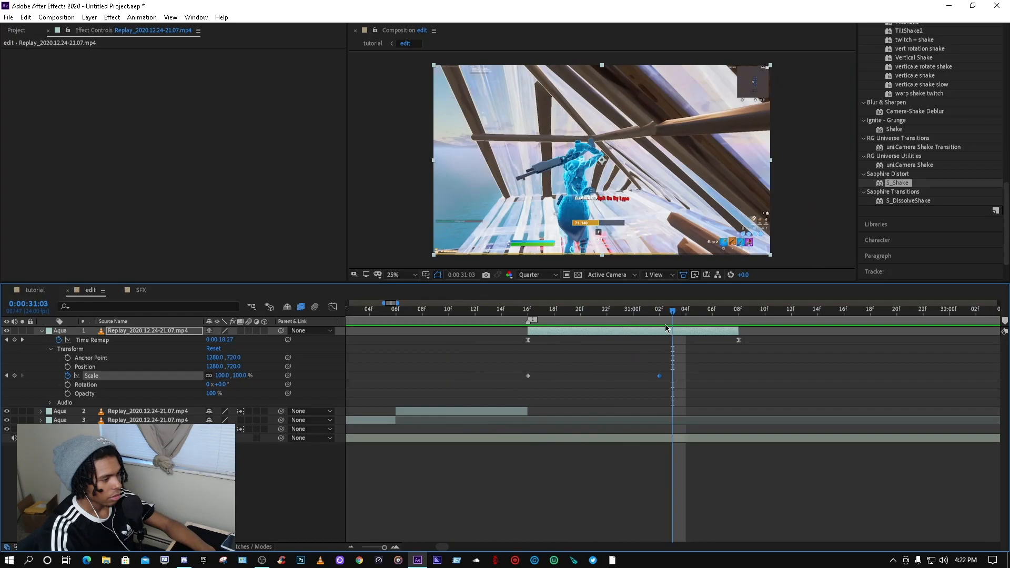
left_click(529, 310)
key("space")
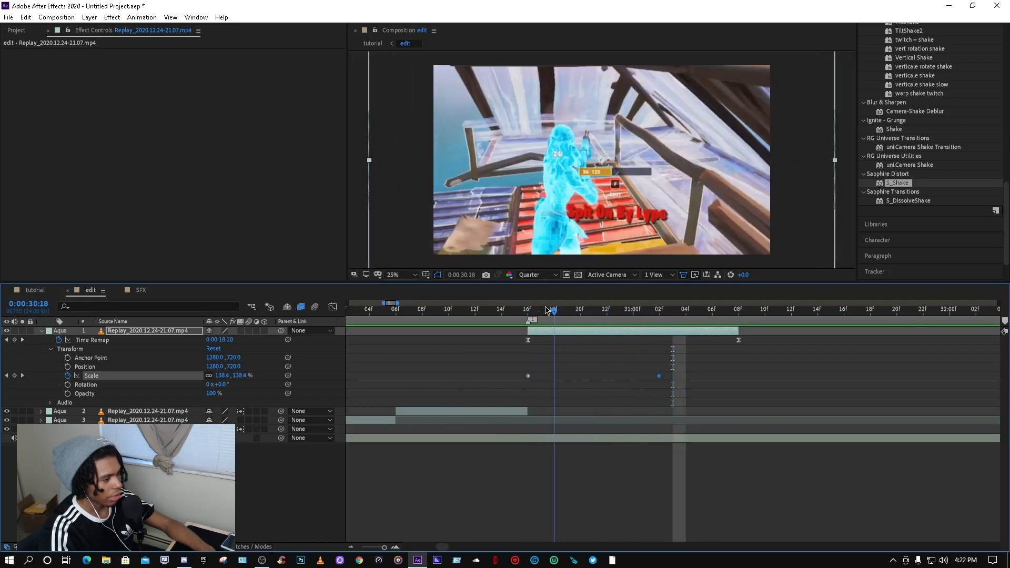
key("space")
Step: Apply Easy Ease to both Scale keyframes and pull their influence handles in the Graph Editor for a sharp zoom-out
left_click_drag(681, 388, 520, 374)
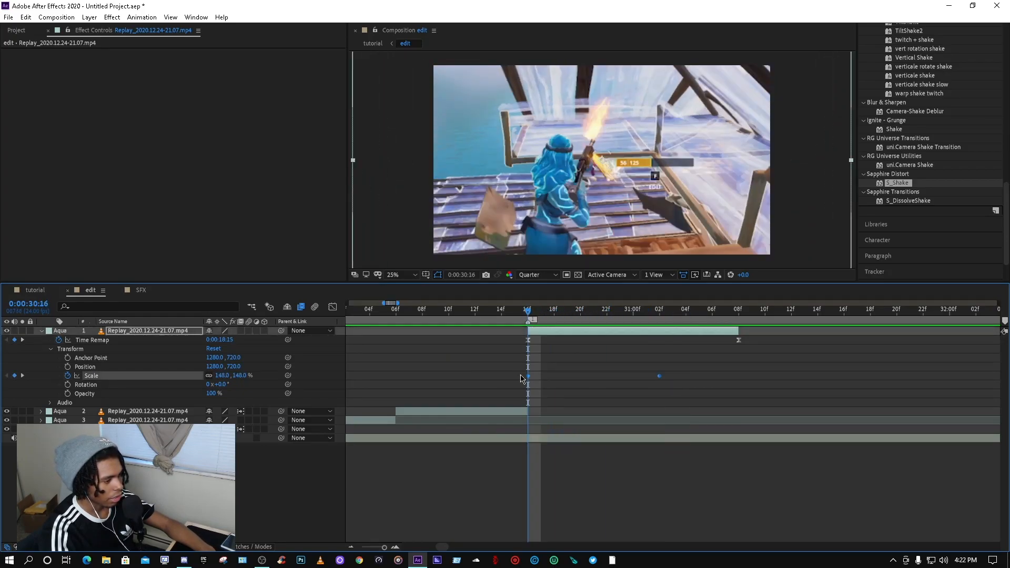
key("F9")
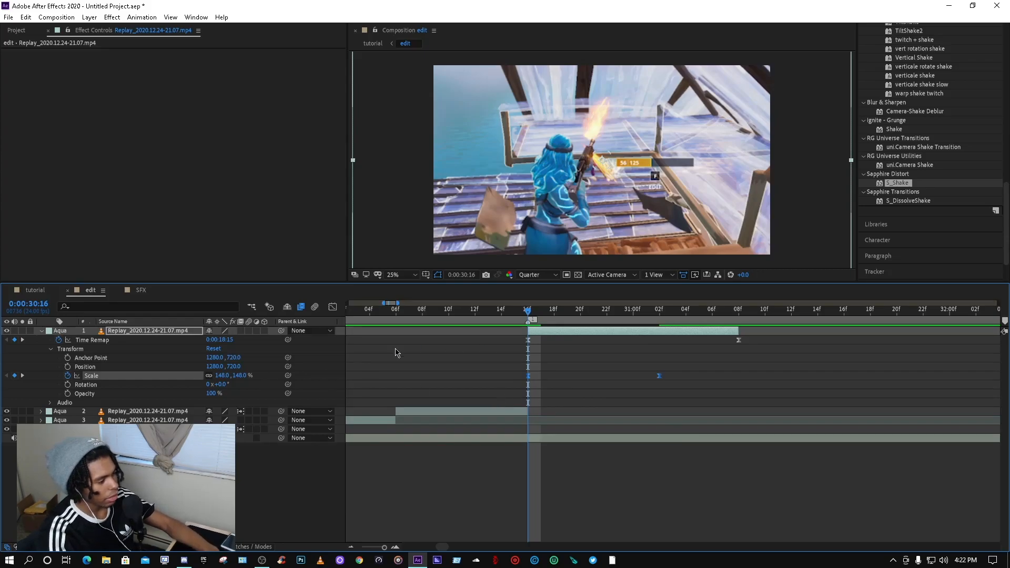
left_click(332, 306)
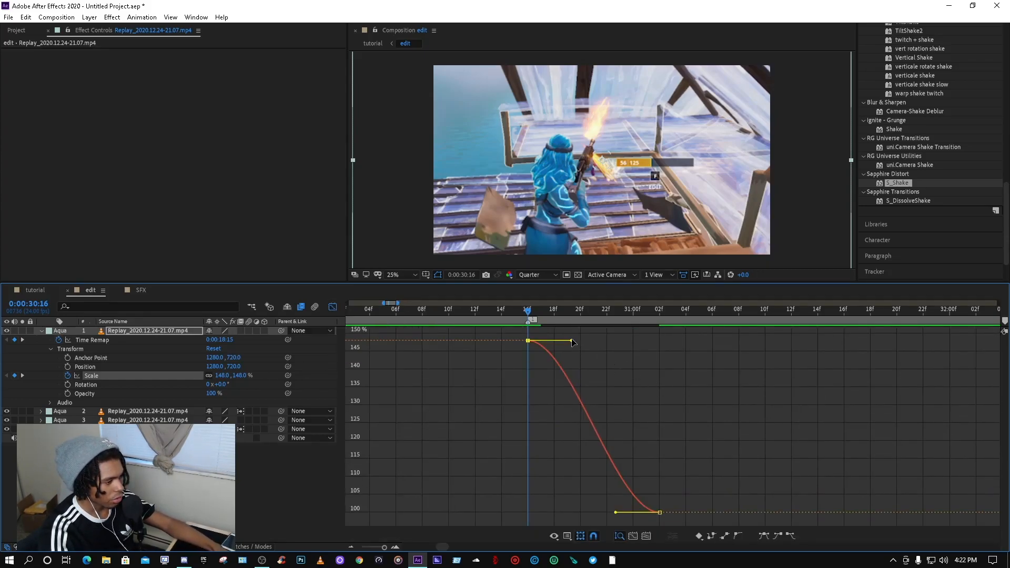
left_click_drag(573, 342, 385, 478)
left_click_drag(616, 512, 585, 516)
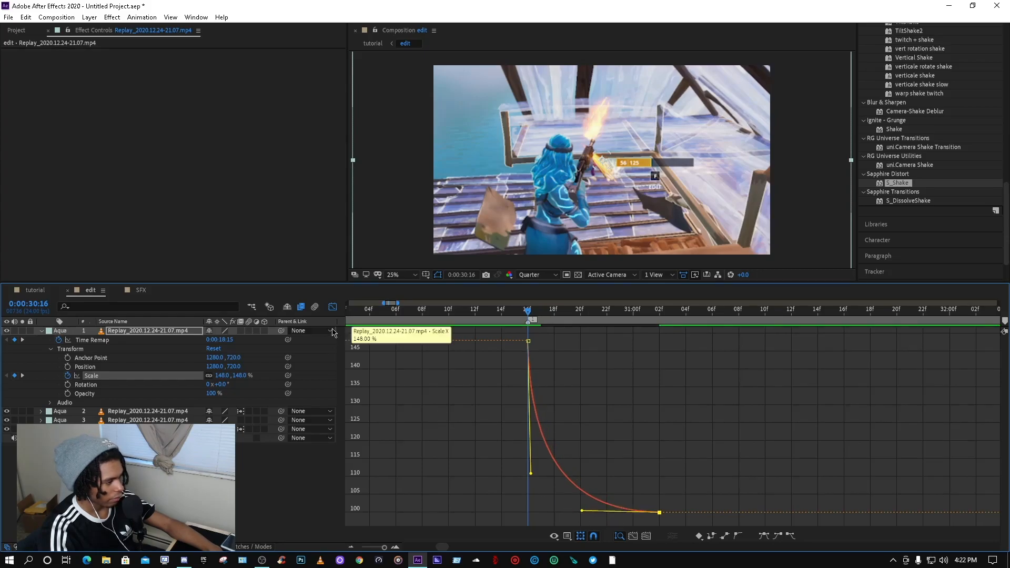
Step: Return to the layer bars and play back the zoom-out several times
left_click(333, 307)
scroll(559, 334, "down", 3)
left_click_drag(554, 311, 439, 310)
key("space")
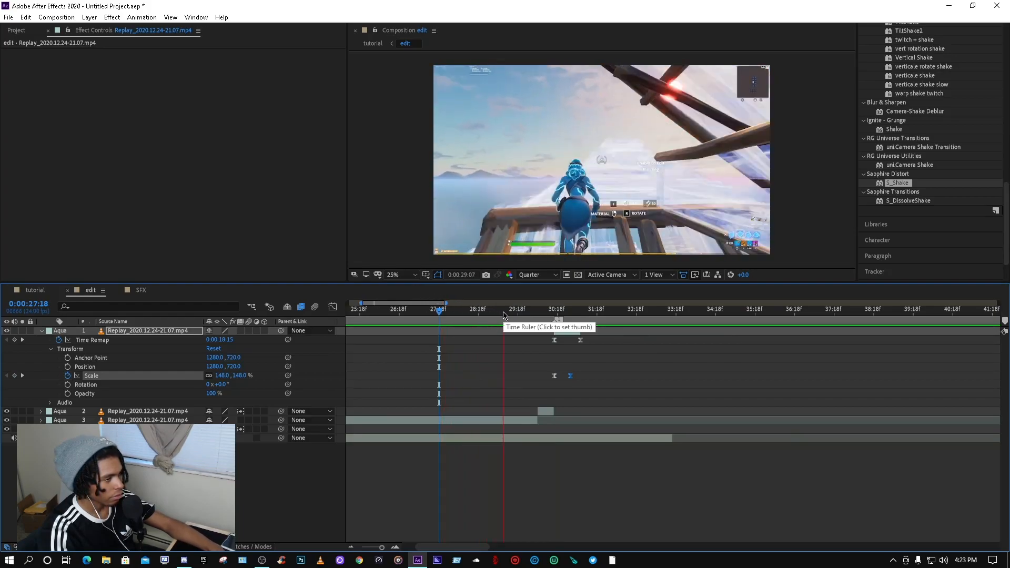
key("space")
key("space")
key("space")
key("space")
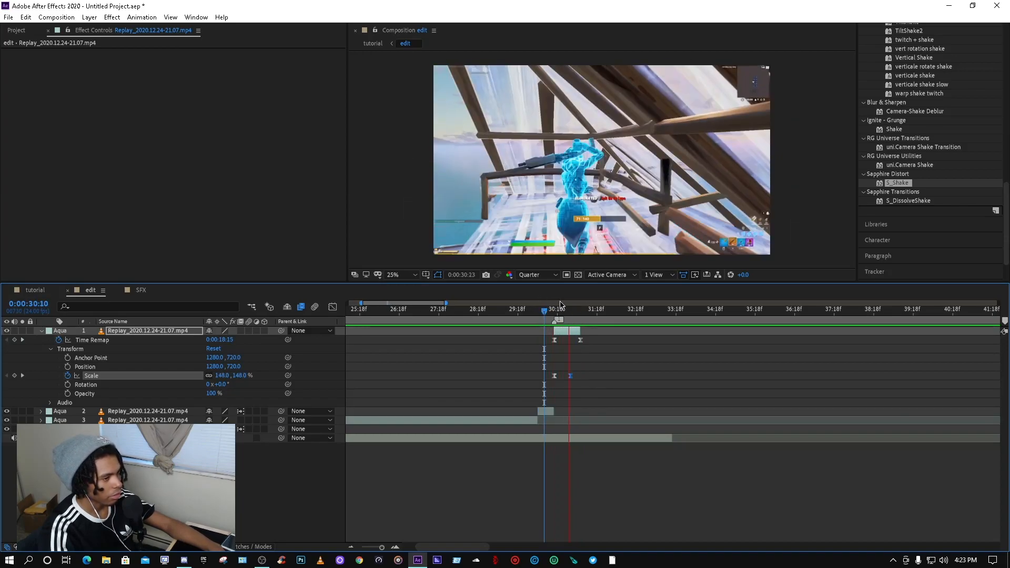
key("space")
key("space")
Step: Collapse the top clip, expand the second clip's Transform and add a Scale keyframe near its end
left_click(50, 349)
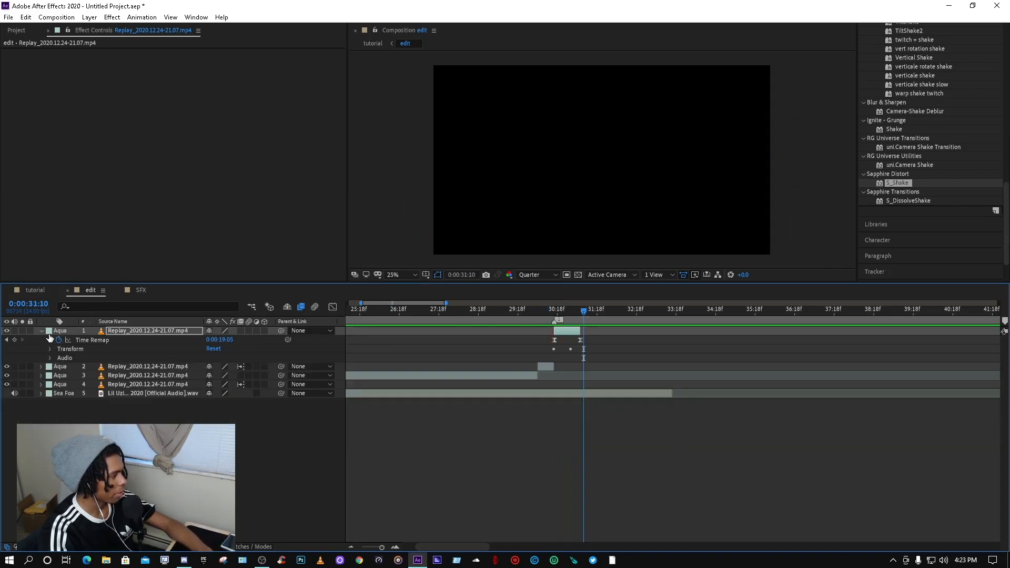
left_click(42, 330)
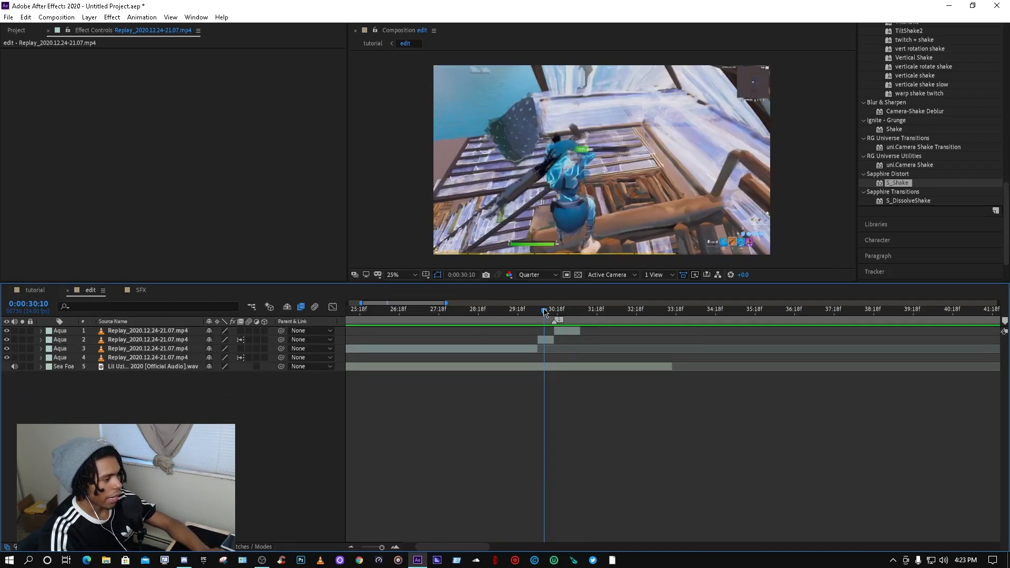
left_click(546, 339)
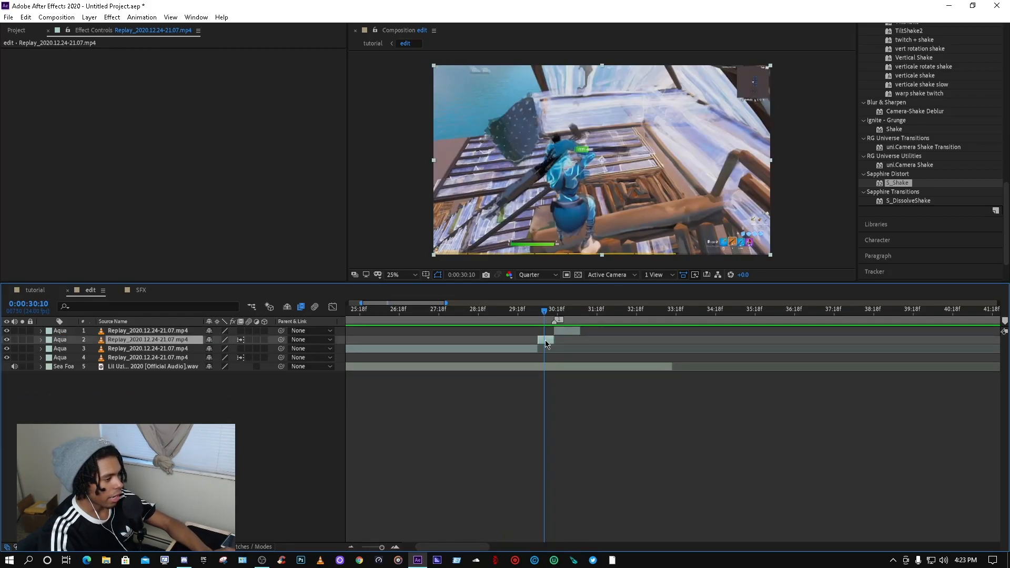
left_click(40, 340)
left_click(50, 358)
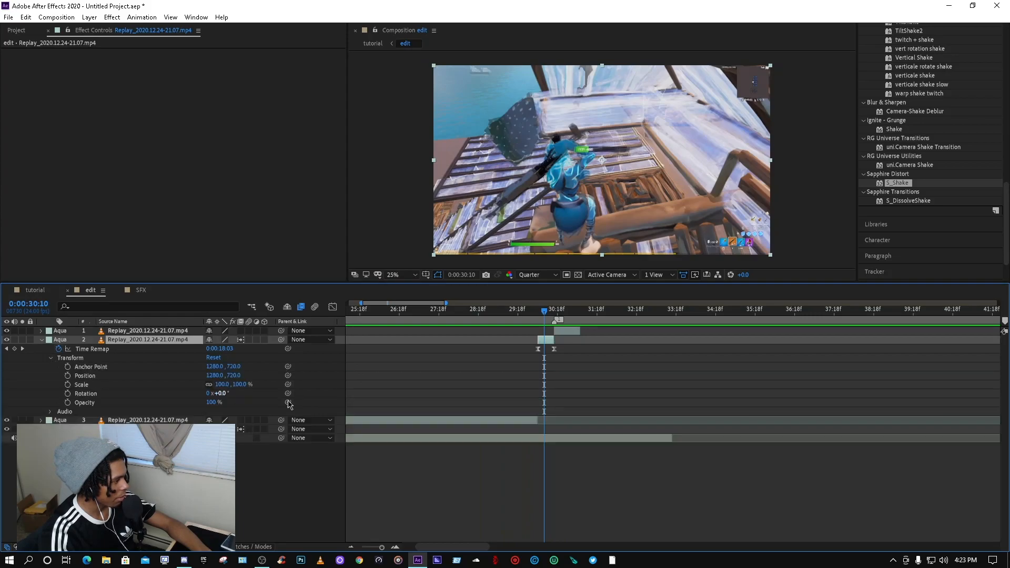
scroll(548, 369, "up", 2)
left_click_drag(533, 312, 571, 315)
key("alt+shift+s")
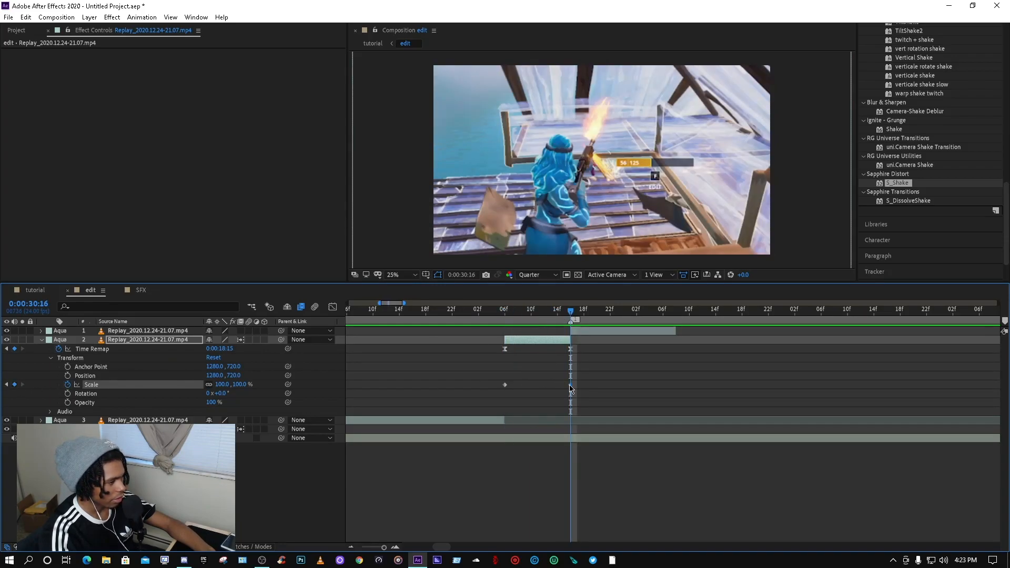
Step: Shift the end keyframe one frame earlier and set the second clip's Scale there to about 137%
left_click_drag(569, 387, 564, 384)
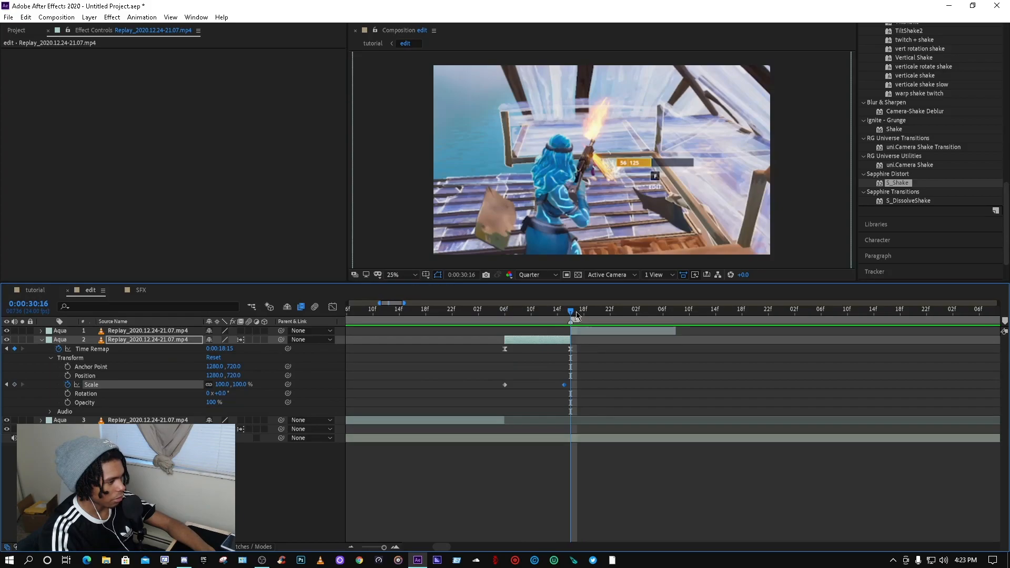
left_click_drag(570, 311, 564, 310)
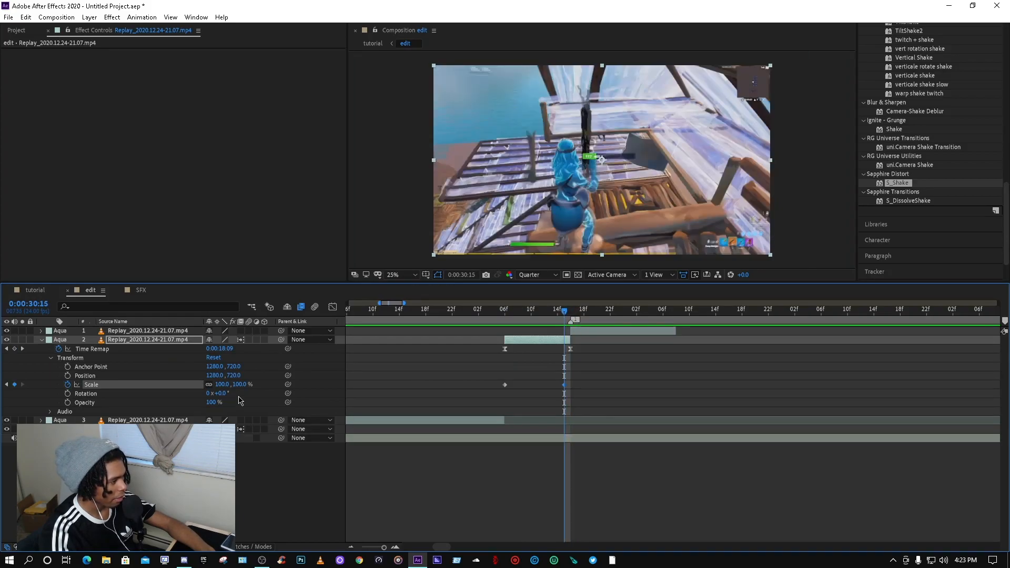
left_click_drag(228, 387, 230, 386)
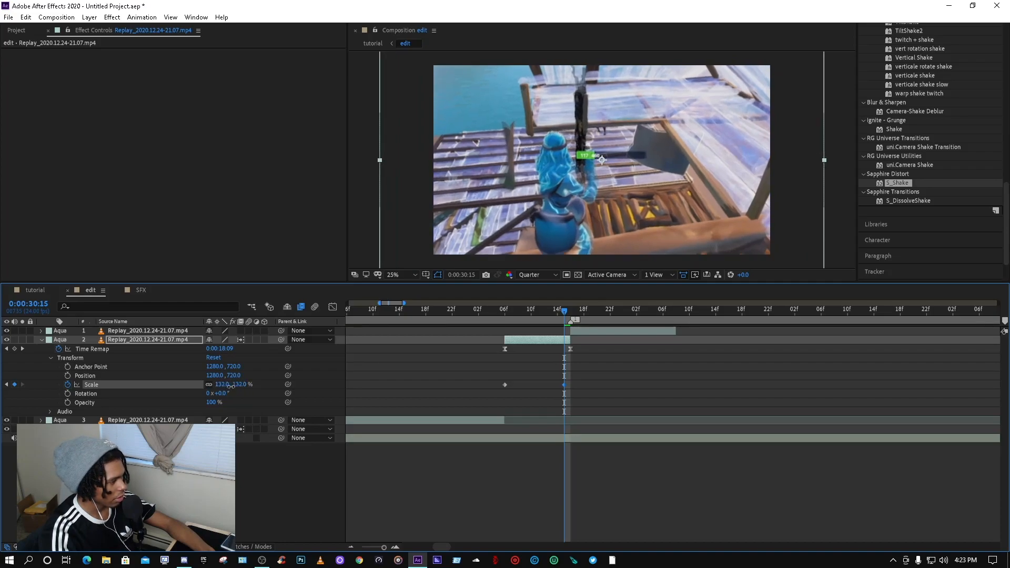
left_click(596, 332)
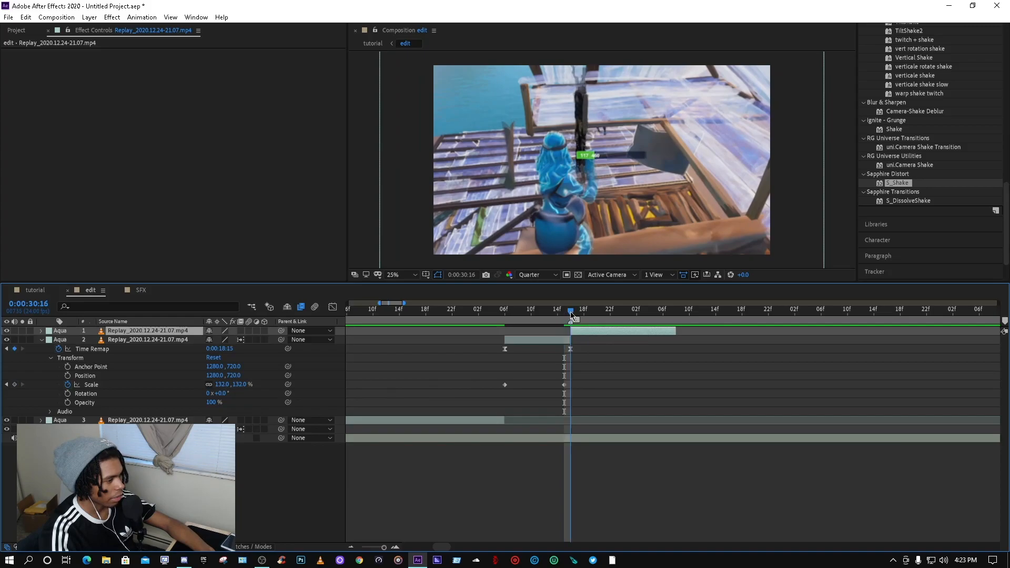
left_click(569, 314)
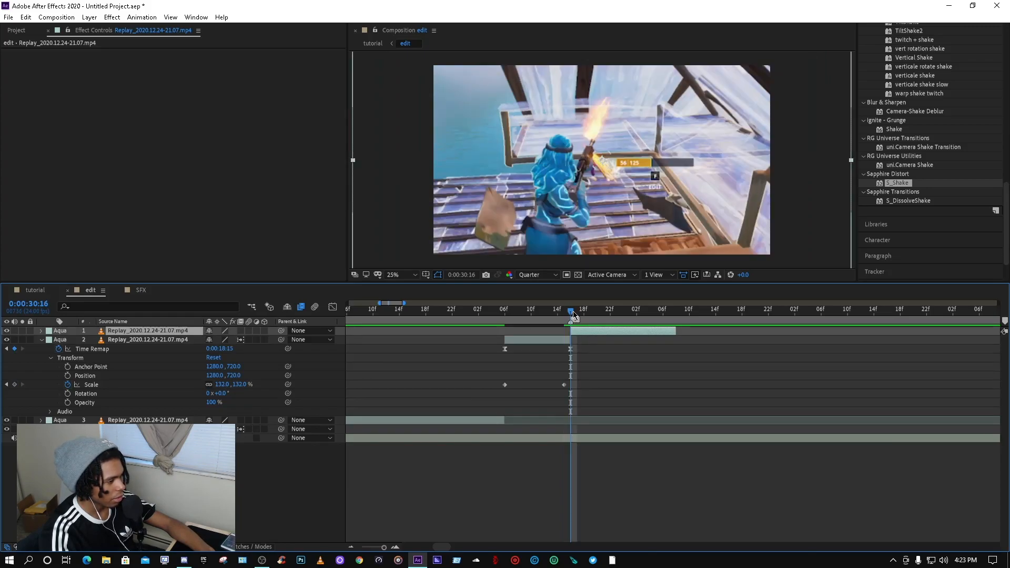
left_click(566, 315)
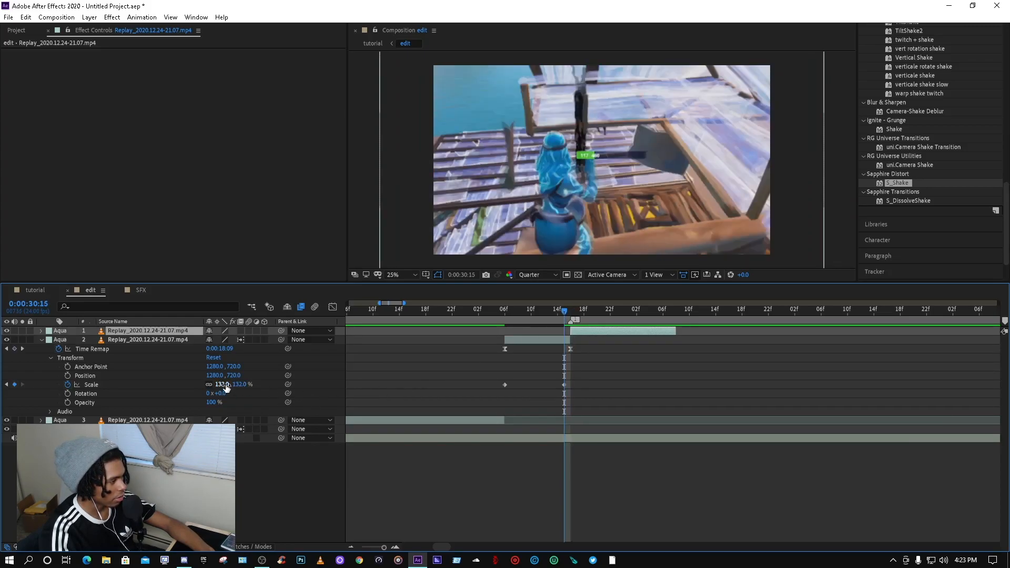
left_click_drag(226, 384, 228, 384)
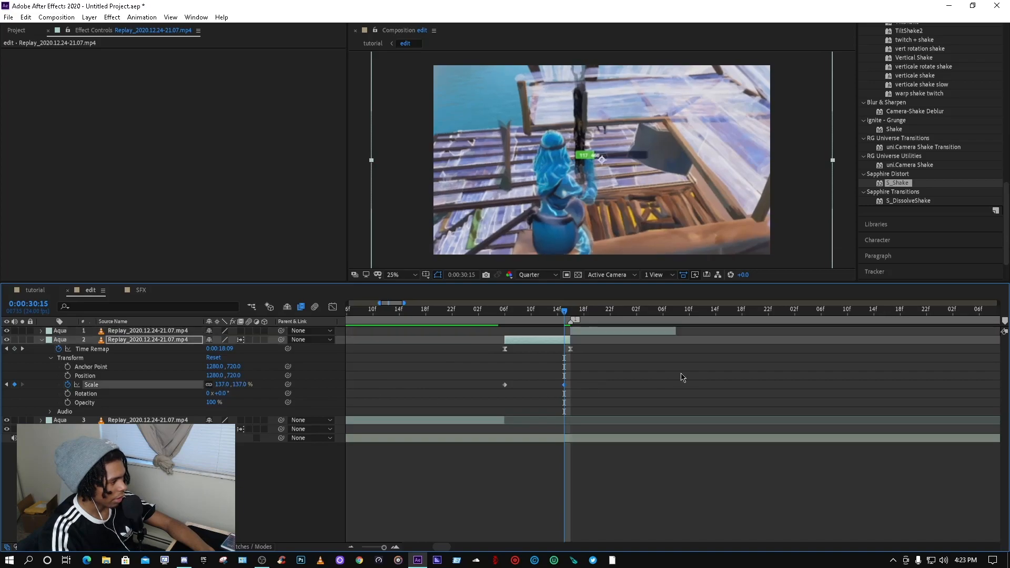
Step: Select both Scale keyframes of the second clip and apply Easy Ease to them
left_click_drag(565, 384, 474, 383)
key("F9")
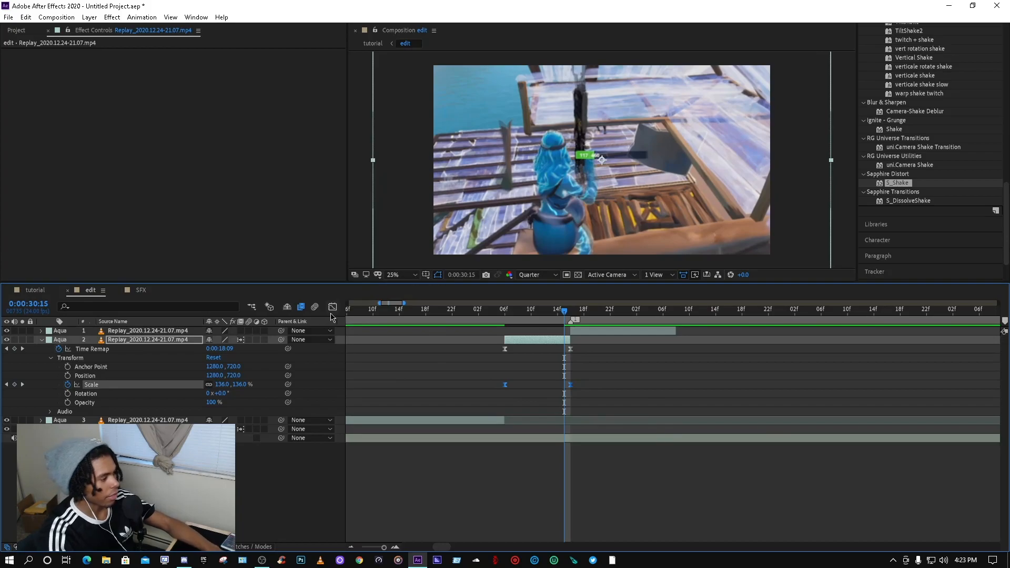
Step: Pull the Scale curve's influence handles in the Graph Editor for a sharp zoom-in into the end keyframe
key("shift+F3")
left_click_drag(490, 498, 568, 522)
scroll(539, 526, "up", 2)
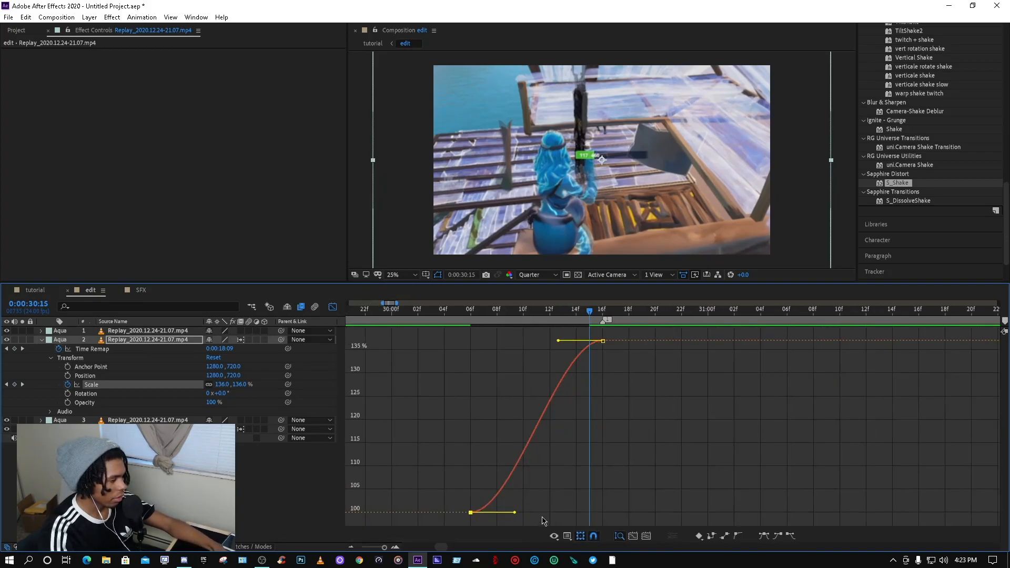
left_click_drag(573, 341, 655, 405)
left_click(801, 453)
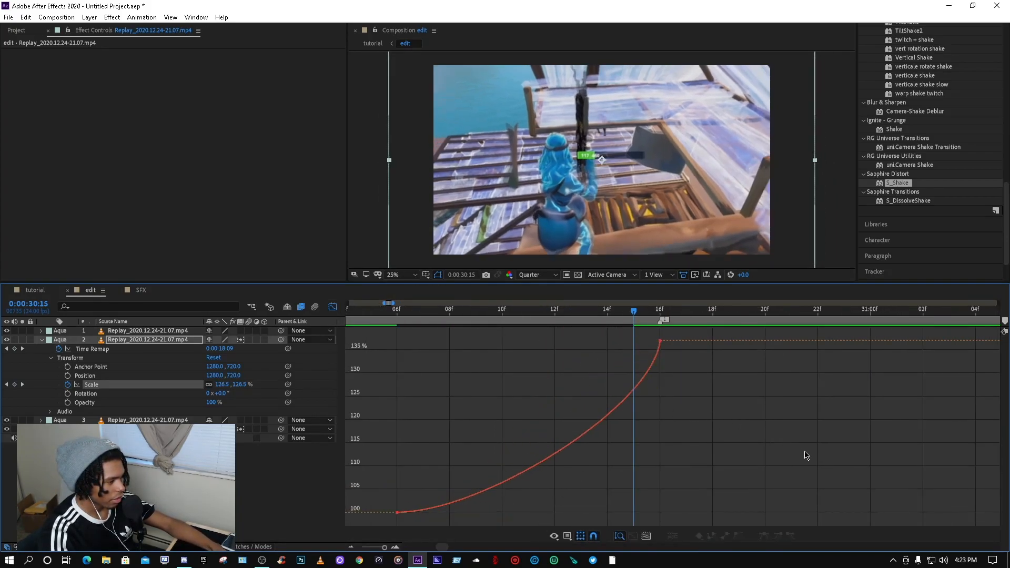
left_click_drag(763, 327, 653, 460)
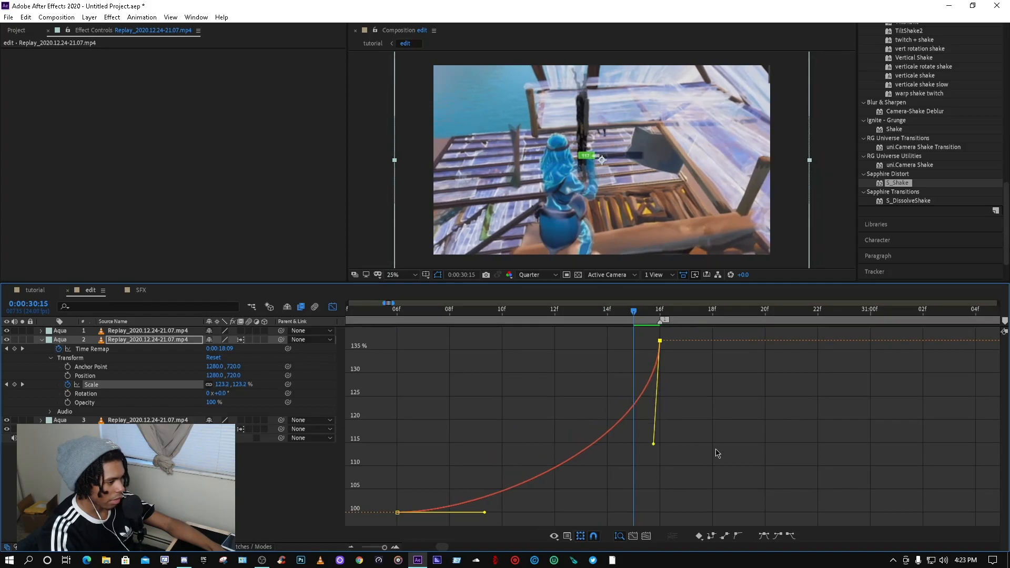
left_click(336, 309)
Step: Play back the second clip's zoom-in several times
scroll(493, 363, "down", 4)
left_click_drag(531, 312, 413, 309)
key("space")
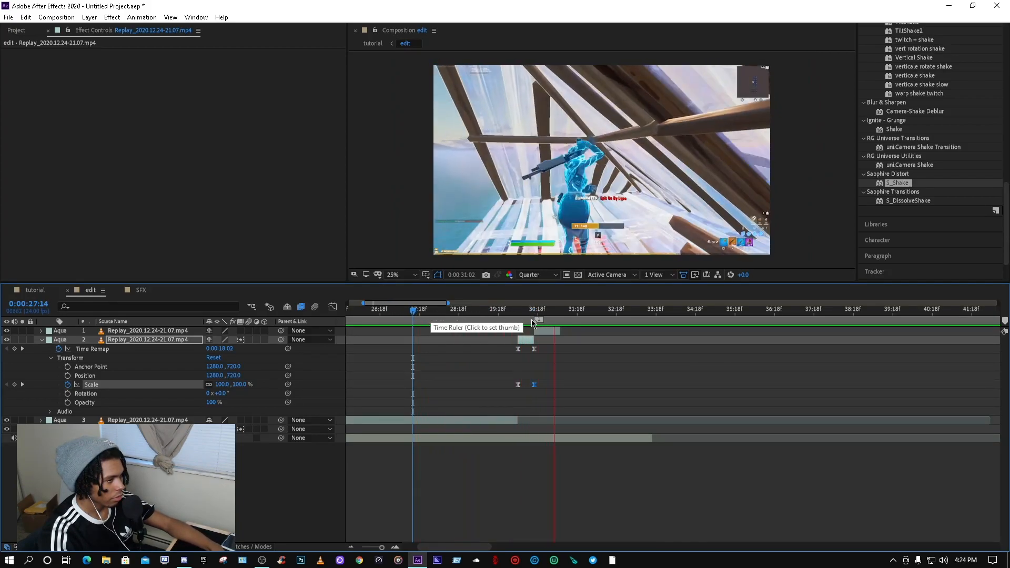
key("space")
left_click(471, 309)
key("space")
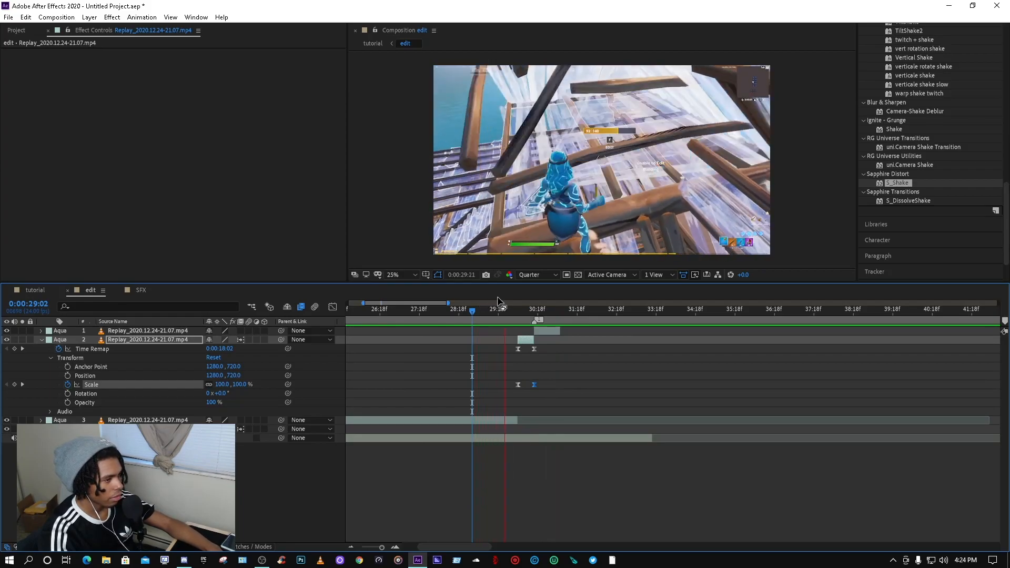
key("space")
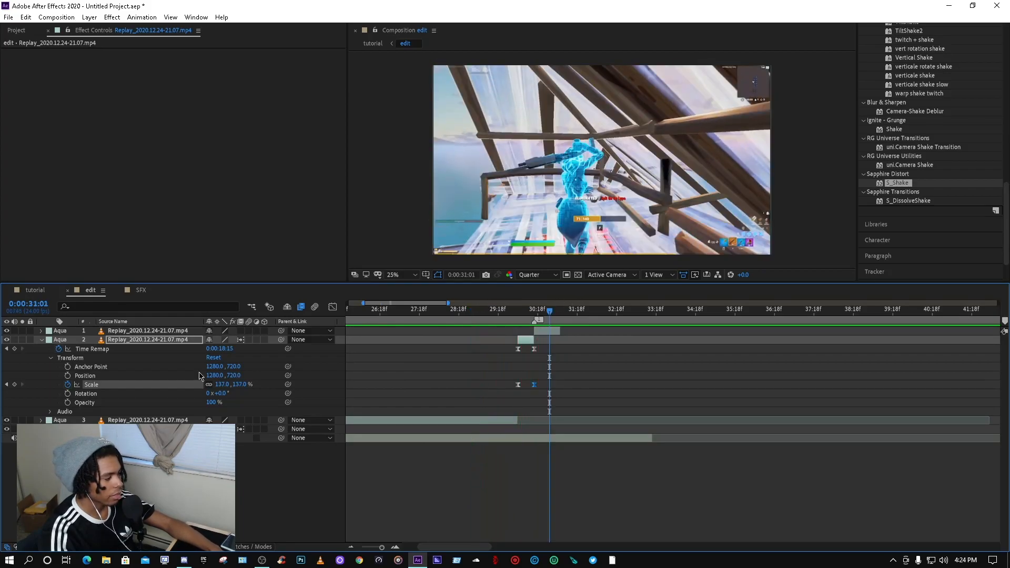
Step: Switch to the tutorial composition, search effects for trito and apply S_TriTone to Adjustment Layer 1
left_click_drag(388, 289, 928, 309)
scroll(931, 167, "up", 5)
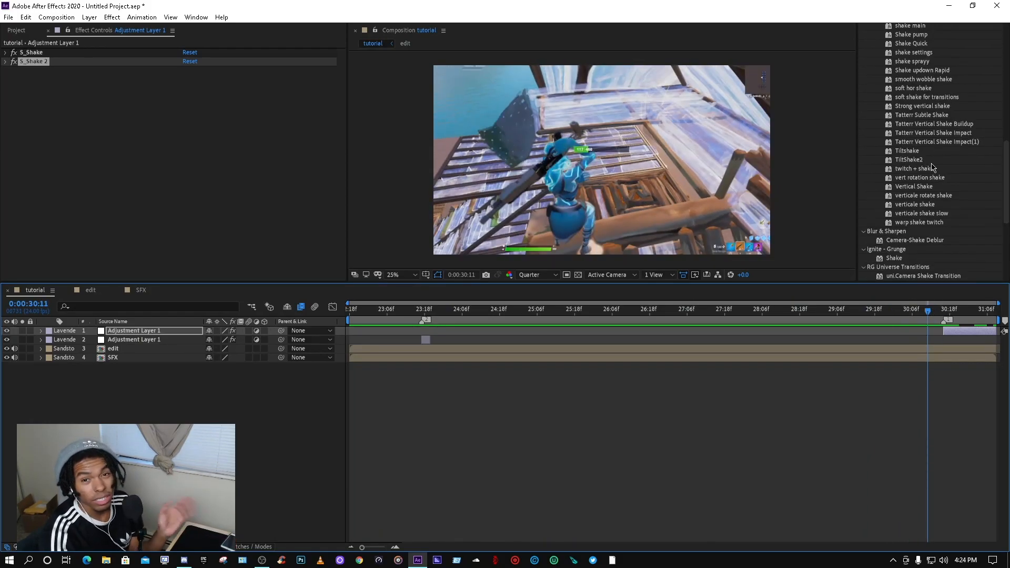
scroll(936, 124, "up", 10)
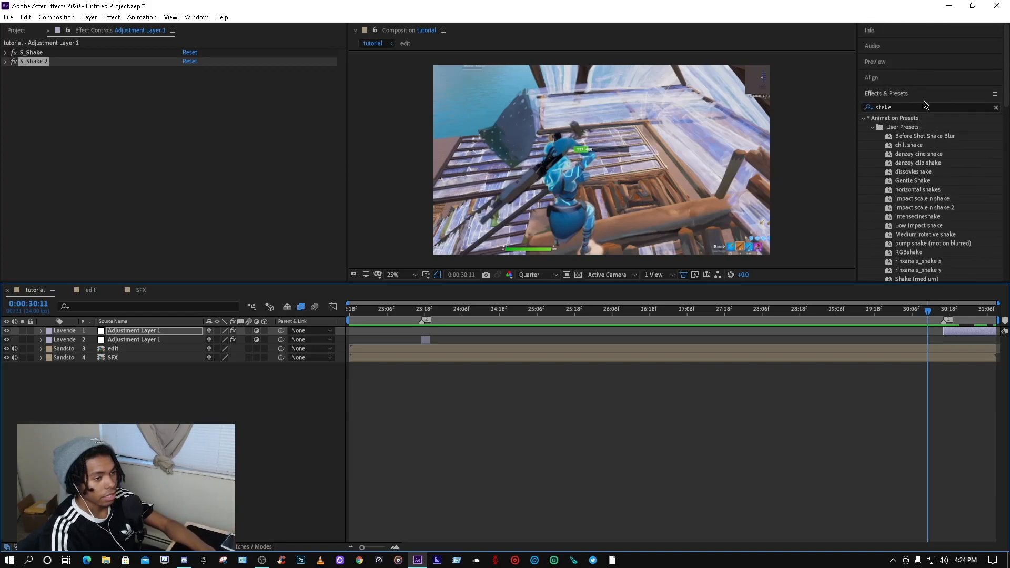
left_click(995, 107)
left_click(974, 108)
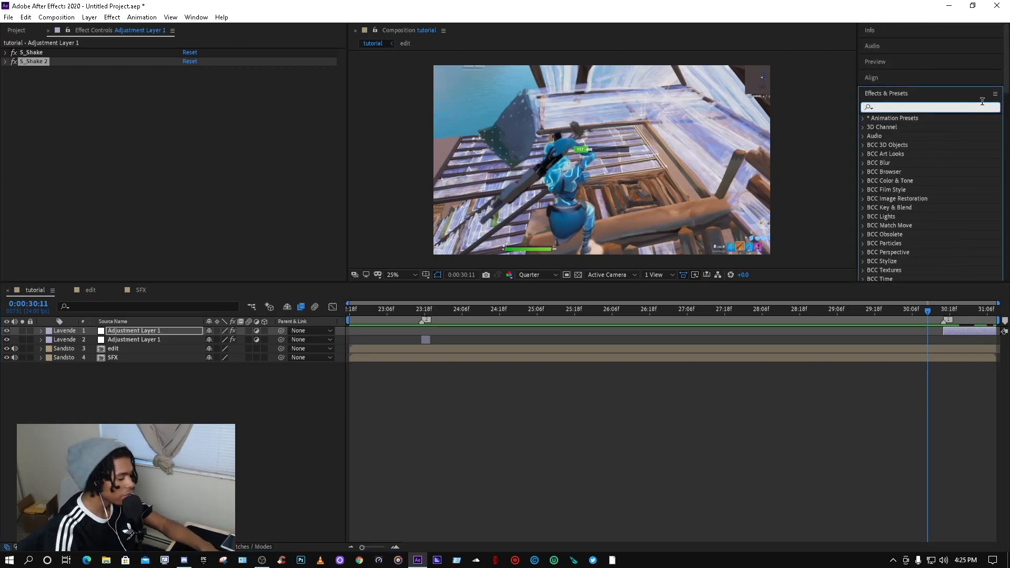
type("tri")
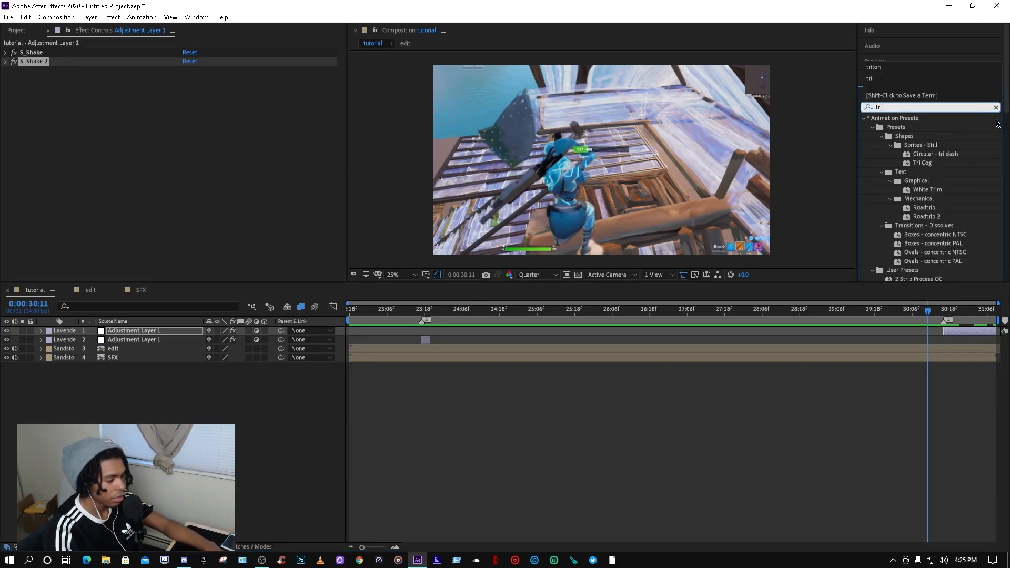
type("to")
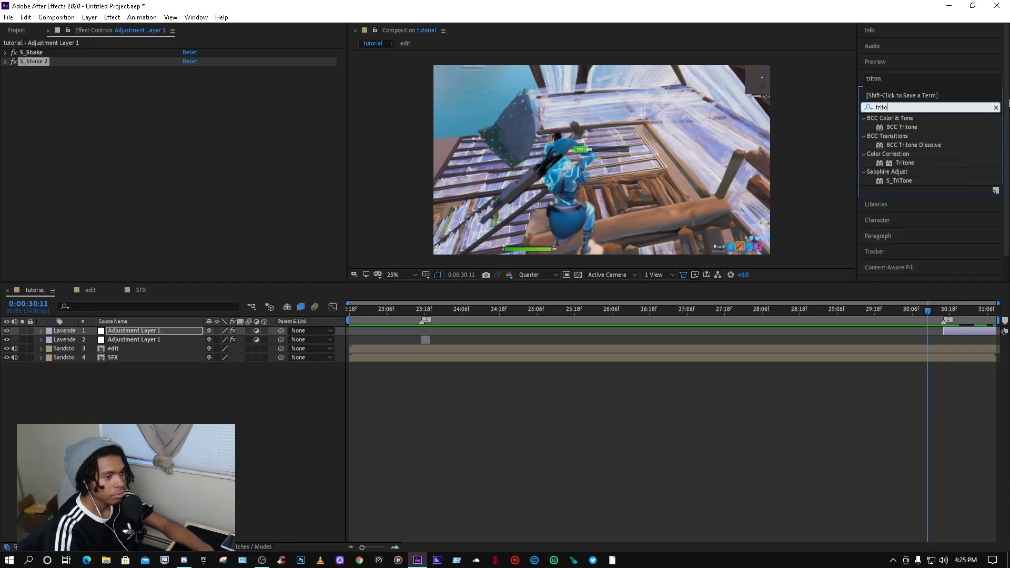
left_click_drag(904, 181, 946, 312)
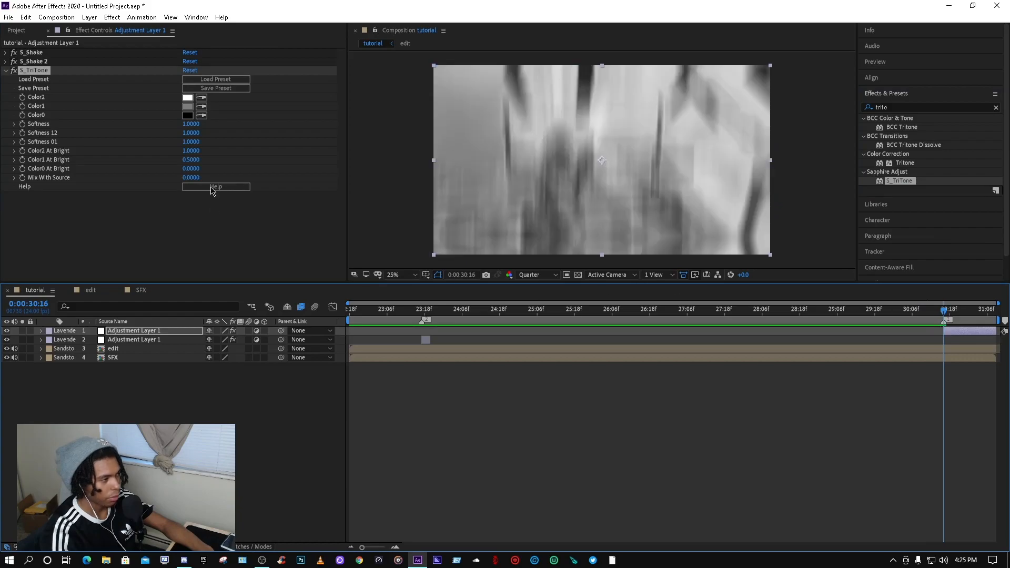
Step: Load the red kill2 preset into S_TriTone through its preset browser
left_click(217, 80)
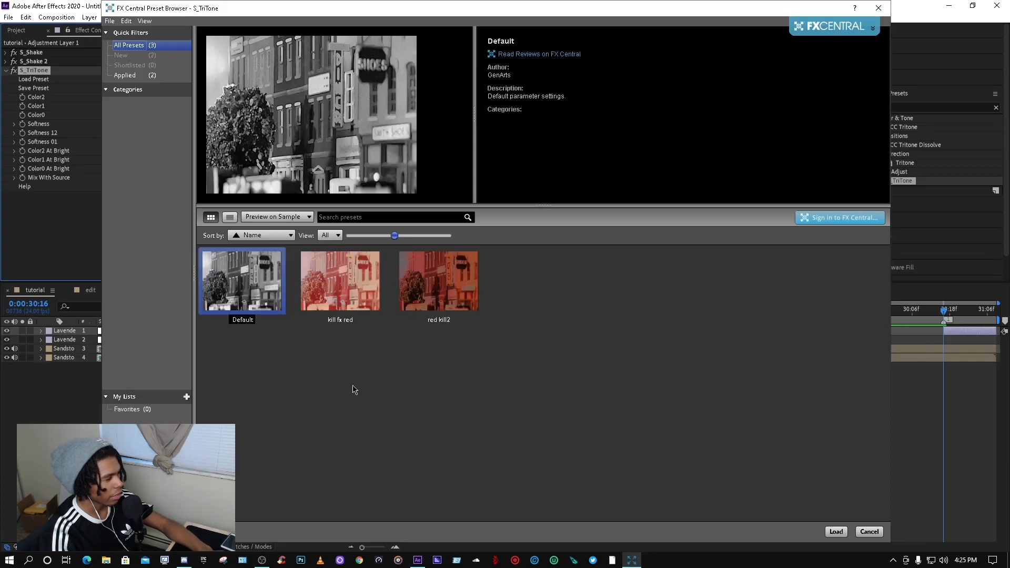
left_click(410, 307)
left_click(327, 296)
left_click(422, 303)
left_click(341, 286)
left_click(406, 290)
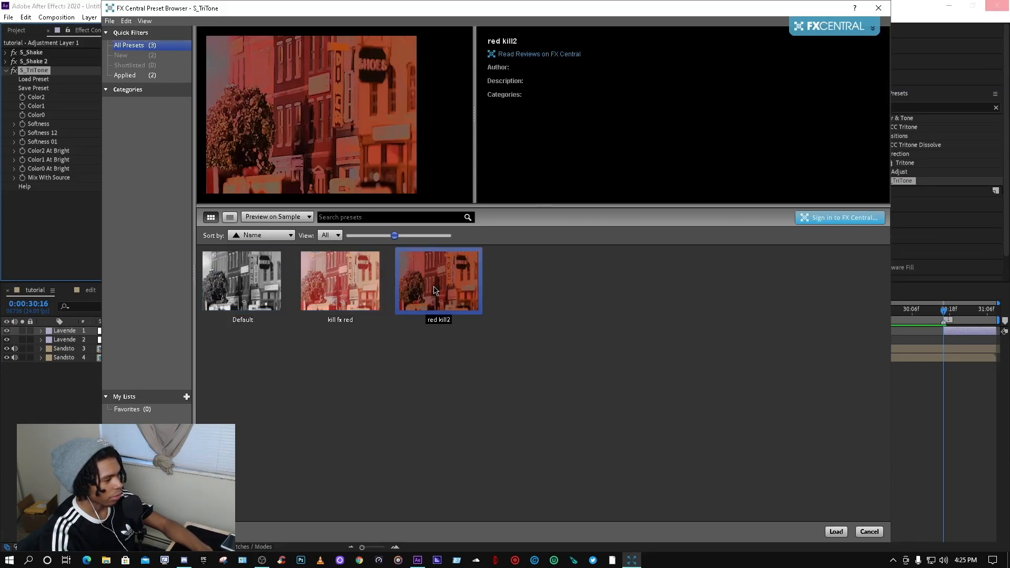
left_click(836, 532)
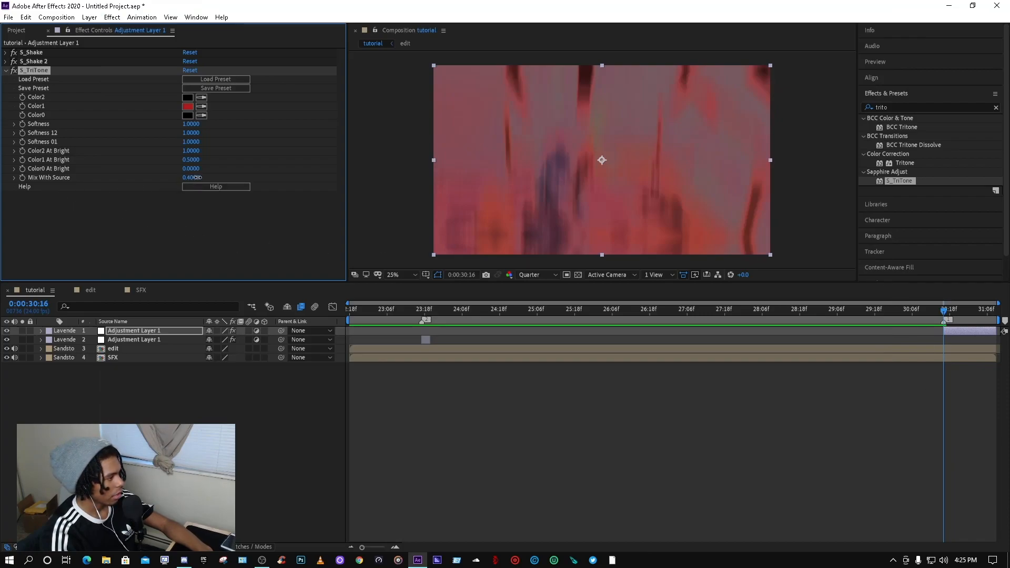
Step: Set S_TriTone's Mix With Source to 0.55 at 0:00:30:16 and reveal the layer's keyframed properties
left_click_drag(198, 177, 201, 178)
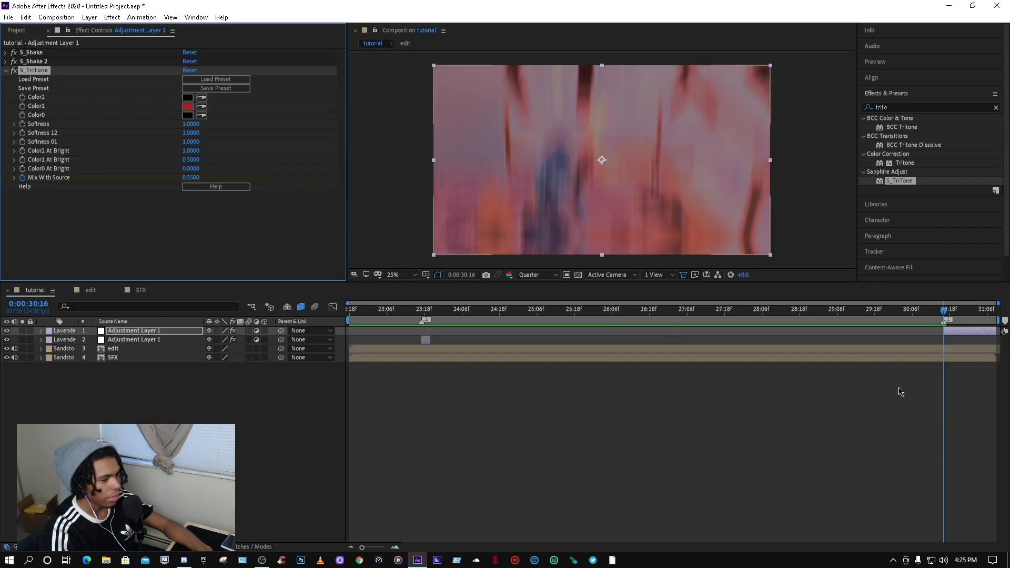
left_click(947, 310)
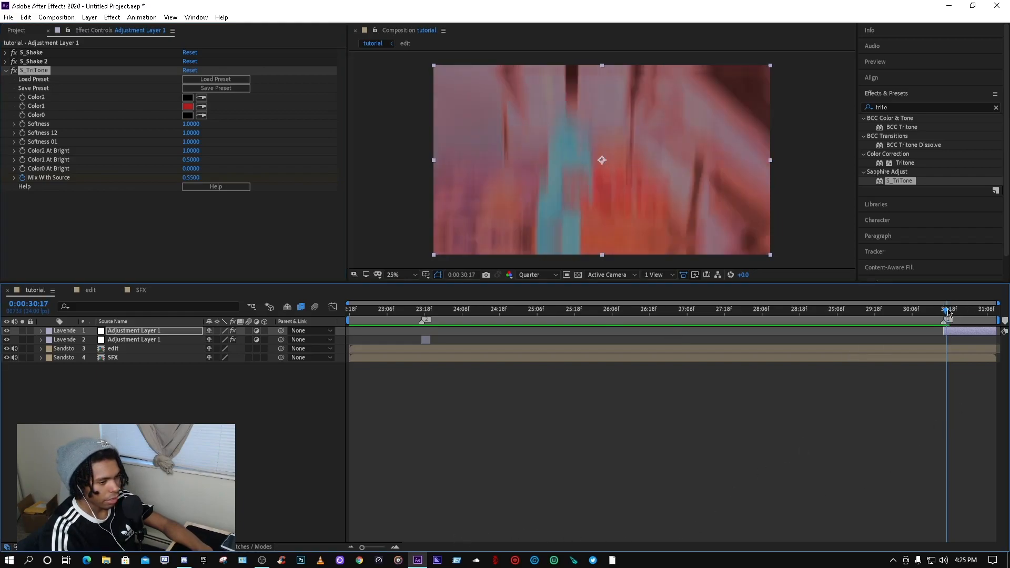
left_click_drag(947, 309, 944, 309)
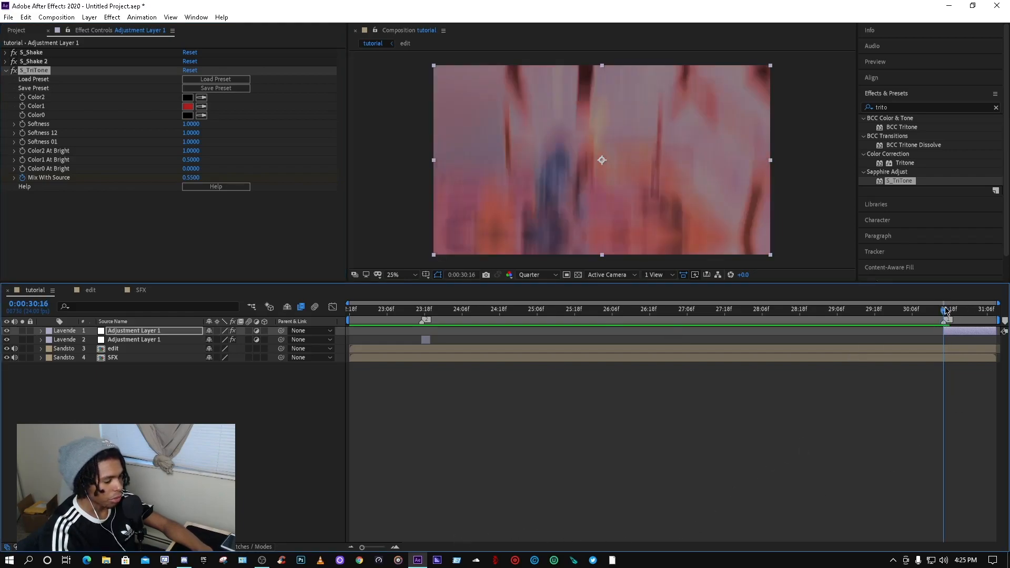
key("u")
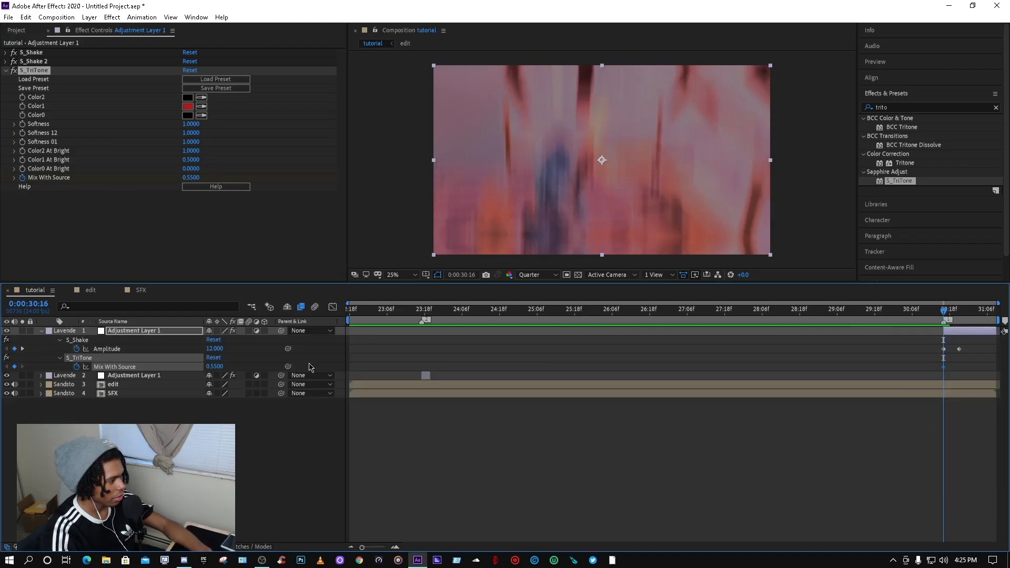
Step: Scrub and play back the tinted shake section several times
left_click_drag(961, 314, 994, 311)
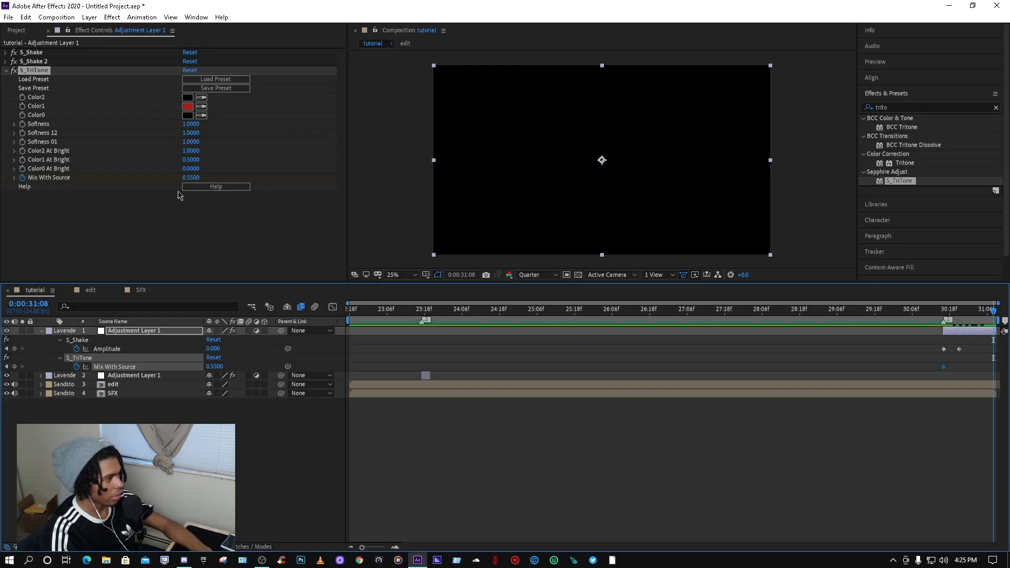
left_click(824, 309)
key("space")
key("space")
left_click(694, 311)
left_click_drag(694, 314, 918, 300)
key("space")
key("space")
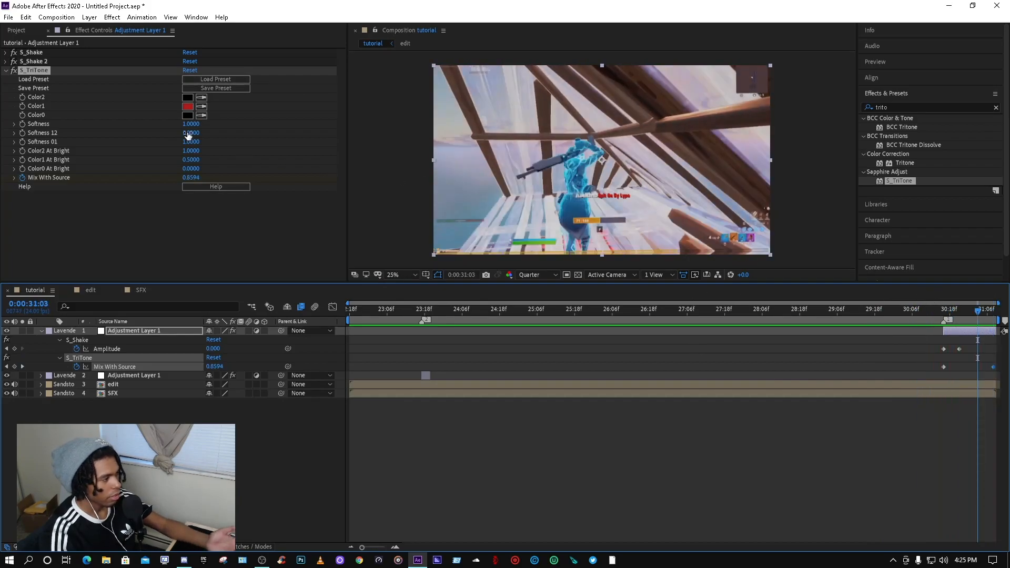
Step: Delete the S_TriTone effect from Adjustment Layer 1
left_click(6, 71)
left_click(947, 311)
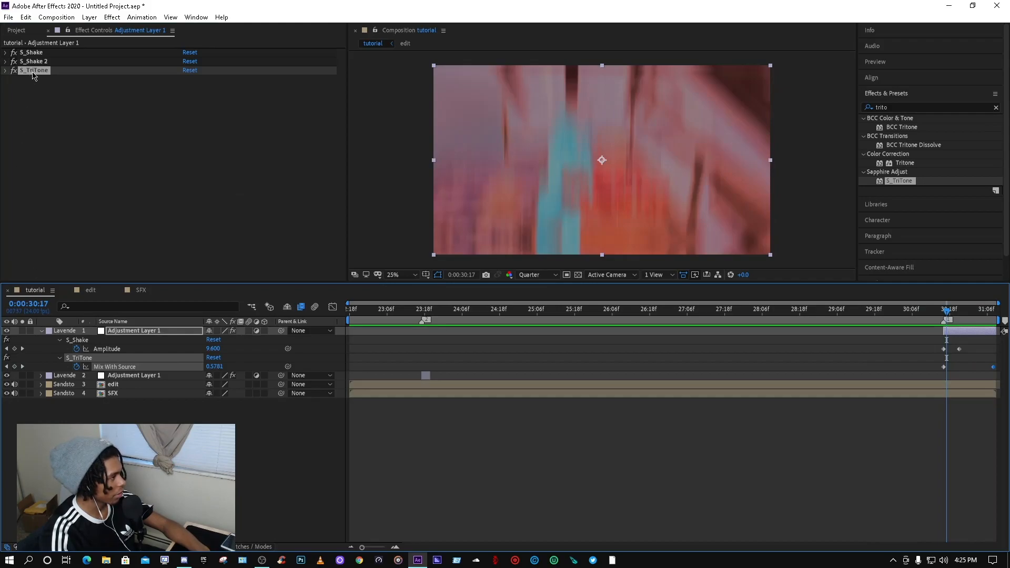
left_click(33, 72)
key("Delete")
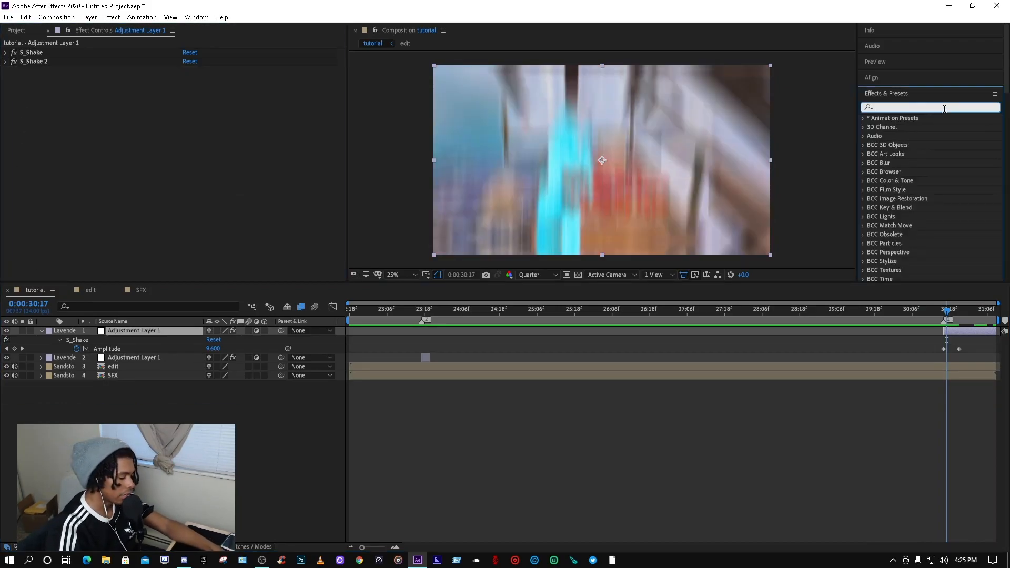
Step: Search effects for bcc lens and apply BCC Lens Blur OBS to Adjustment Layer 1
type("bcc lens")
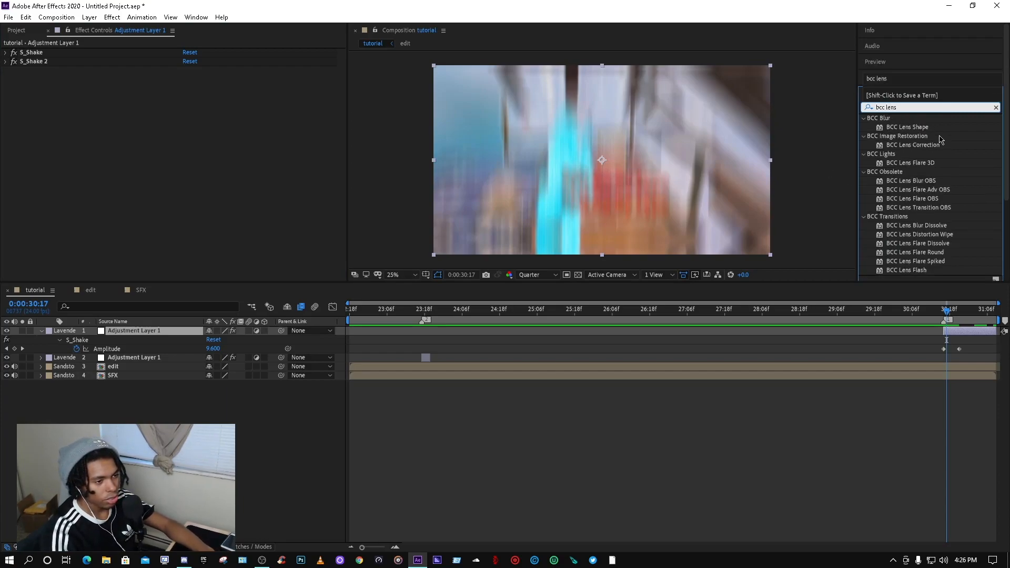
left_click_drag(924, 180, 944, 295)
left_click(971, 308)
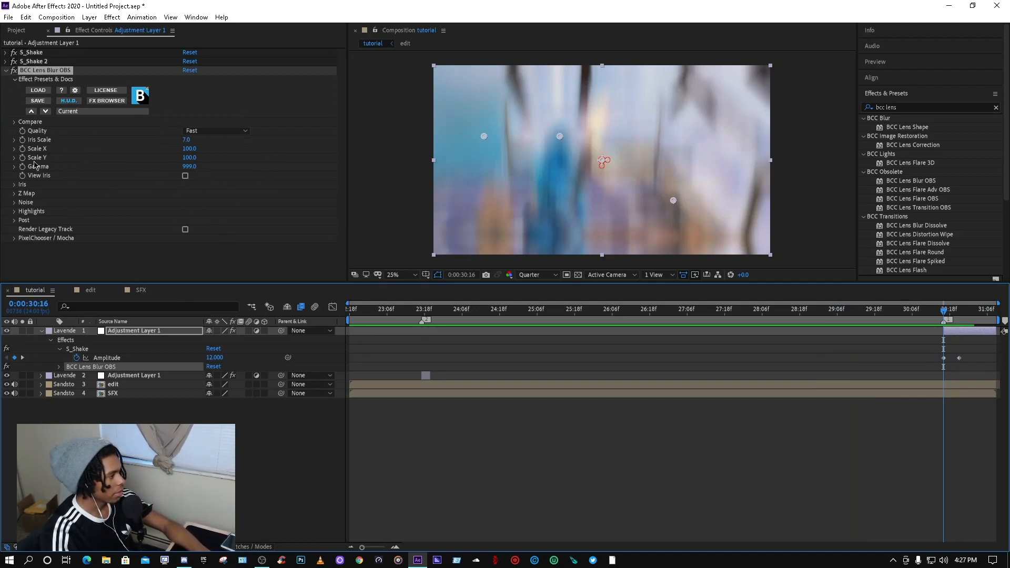
Step: Examine BCC Lens Blur OBS settings, including Quality and the Iris, Noise, Highlights and PixelChooser groups
left_click(214, 131)
left_click(107, 272)
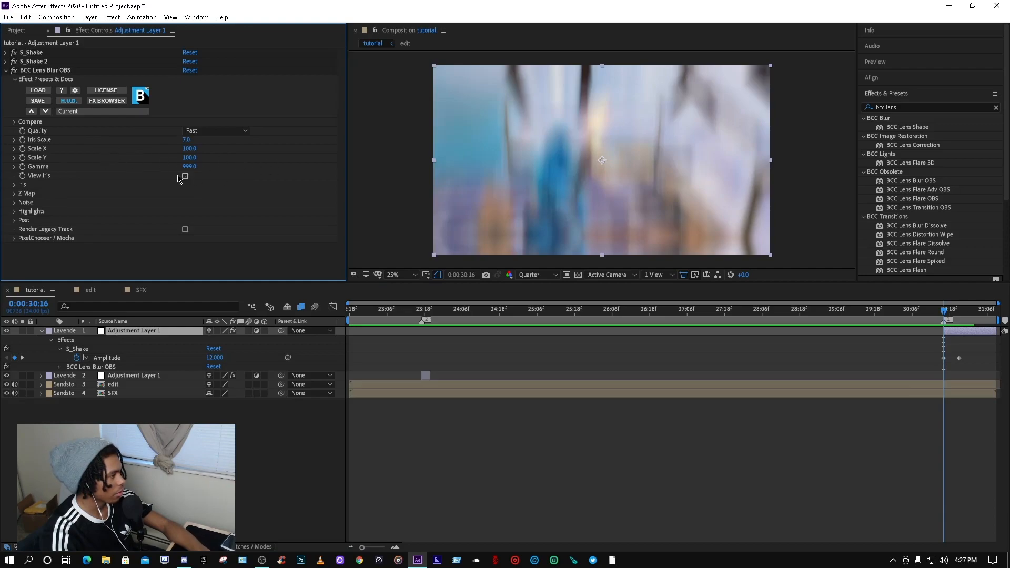
left_click(13, 185)
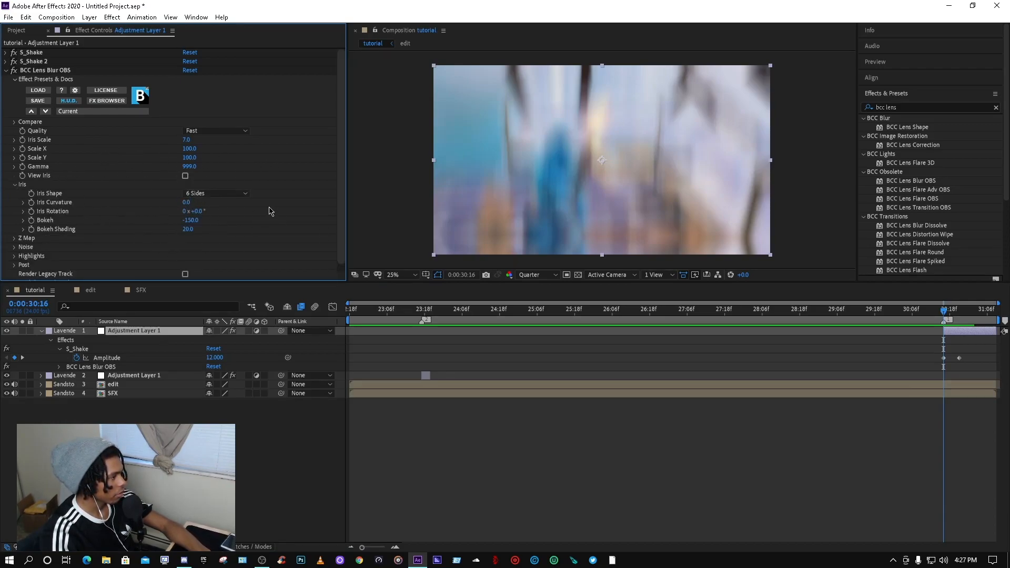
left_click(14, 185)
left_click(13, 194)
left_click(13, 194)
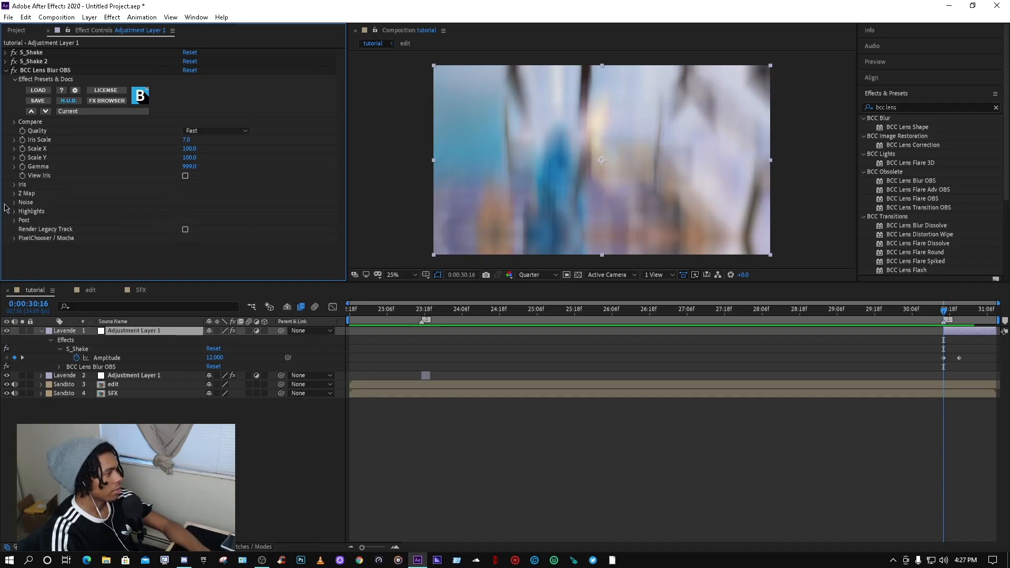
left_click(13, 203)
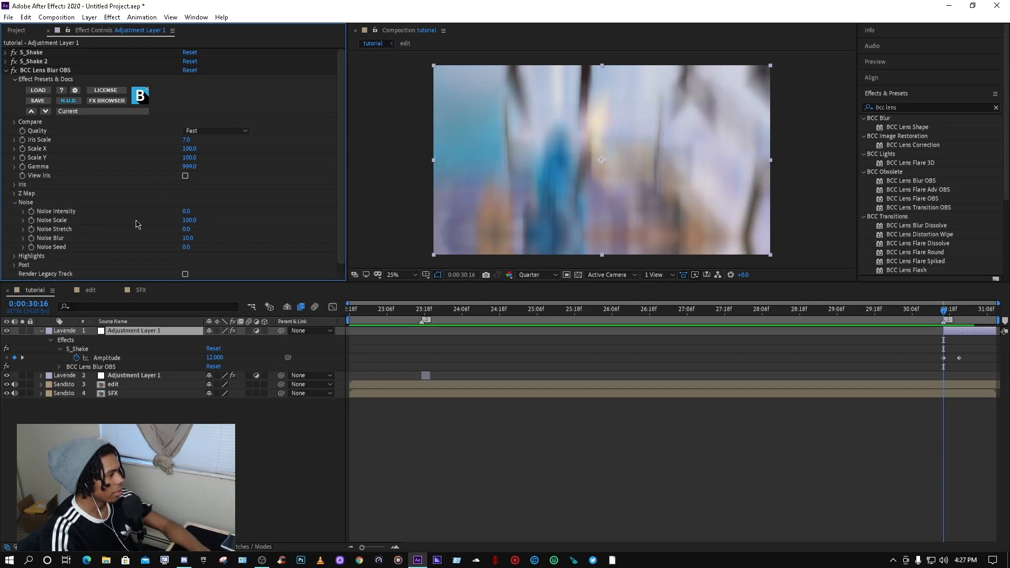
left_click(14, 203)
left_click(14, 211)
scroll(132, 227, "down", 1)
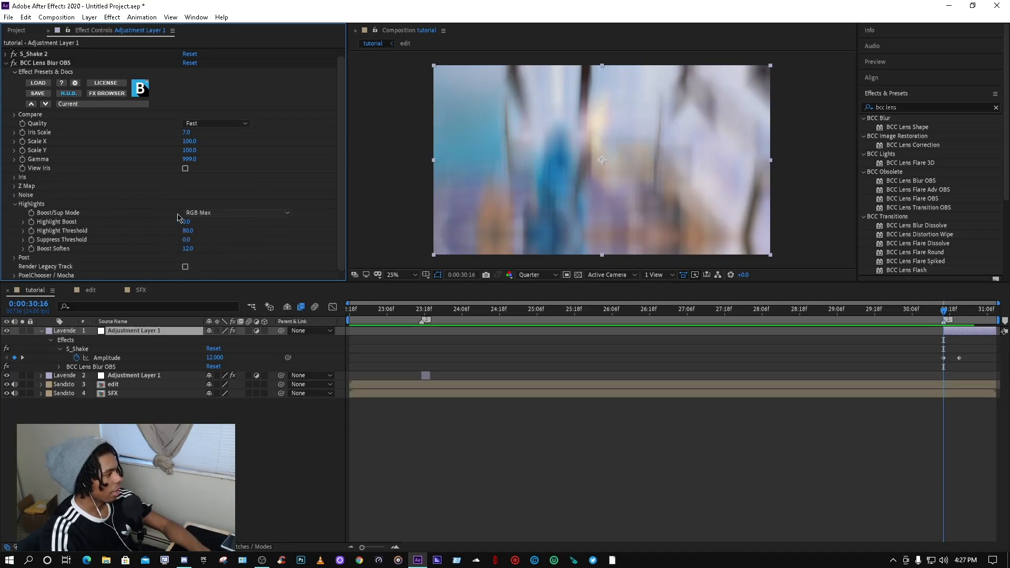
left_click(14, 204)
left_click(14, 220)
left_click(15, 220)
left_click(15, 239)
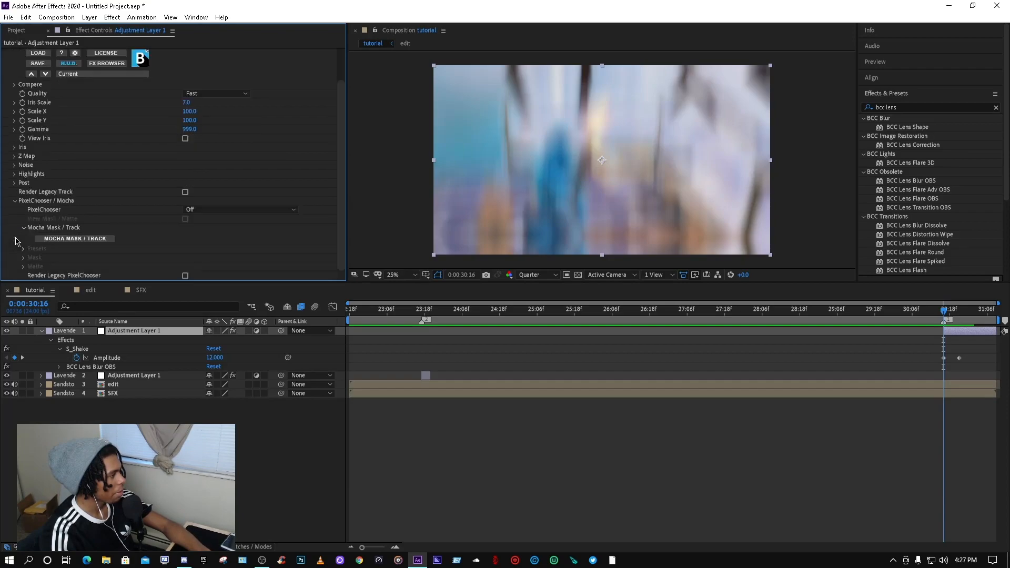
left_click(15, 202)
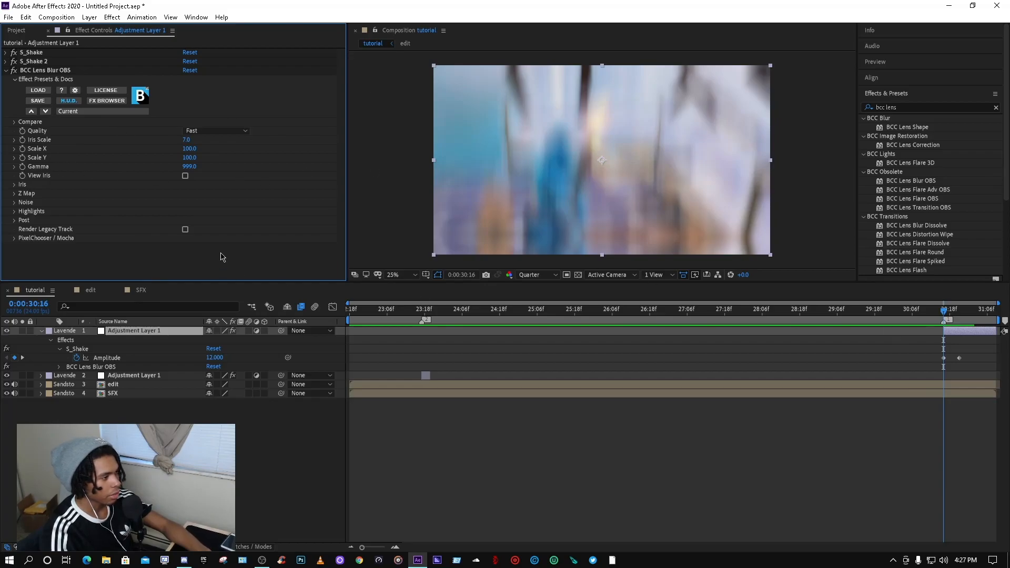
Step: Keyframe Iris Scale at 7.0 at 0:00:30:16 and set it to 0 at 0:00:31:03
left_click(25, 141)
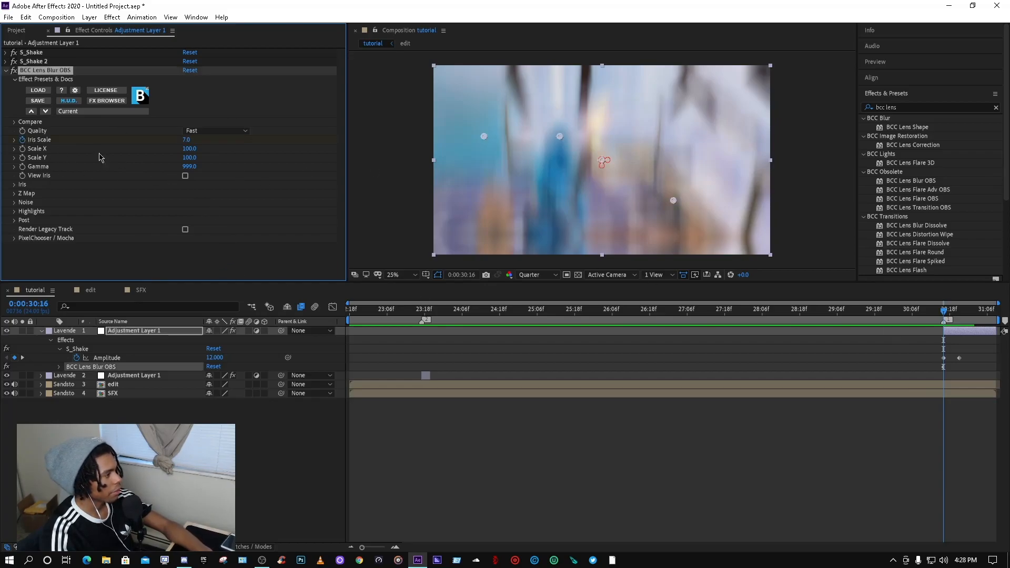
left_click(965, 309)
key("u")
left_click_drag(968, 311, 979, 315)
left_click(192, 142)
type("0")
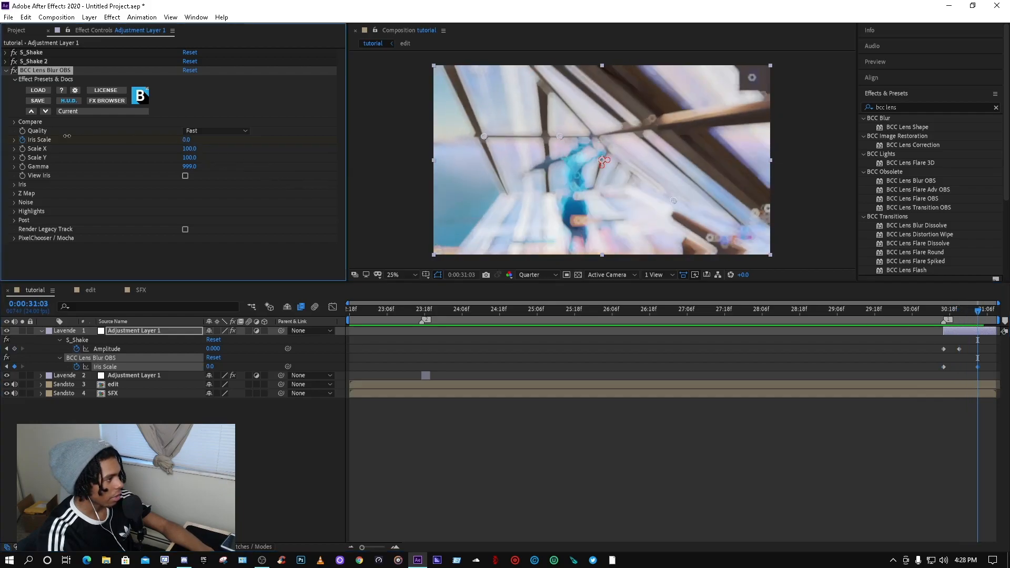
Step: Preview the blur transition and delete the BCC Lens Blur OBS effect from Adjustment Layer 1
key("Return")
left_click(744, 311)
key("space")
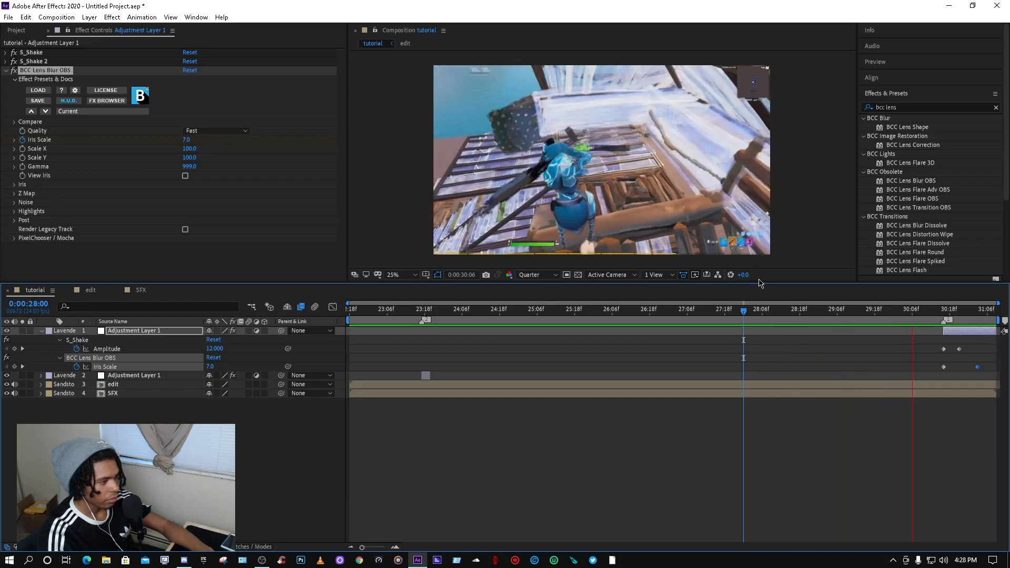
left_click(921, 310)
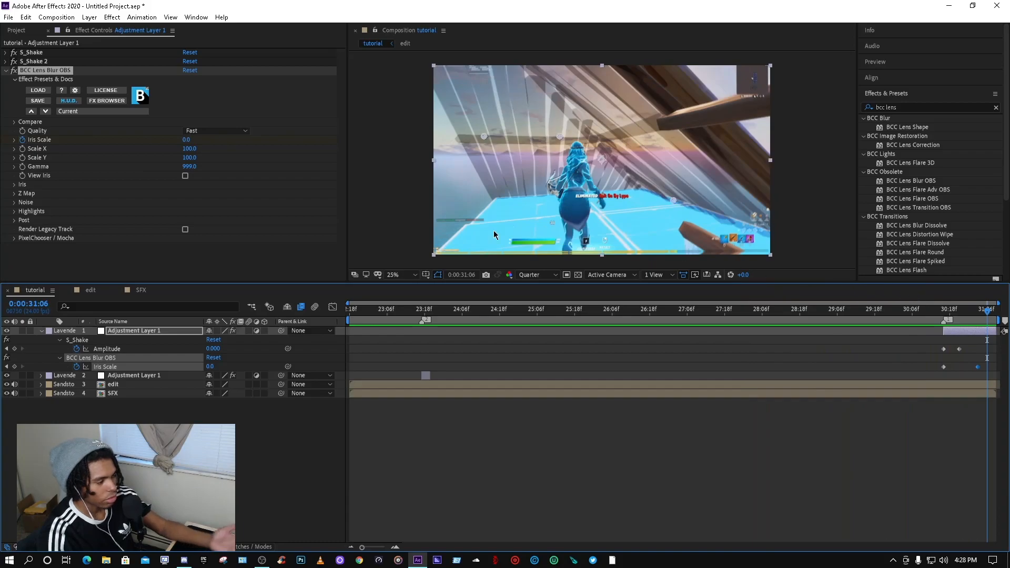
key("space")
key("Delete")
left_click_drag(933, 314, 945, 311)
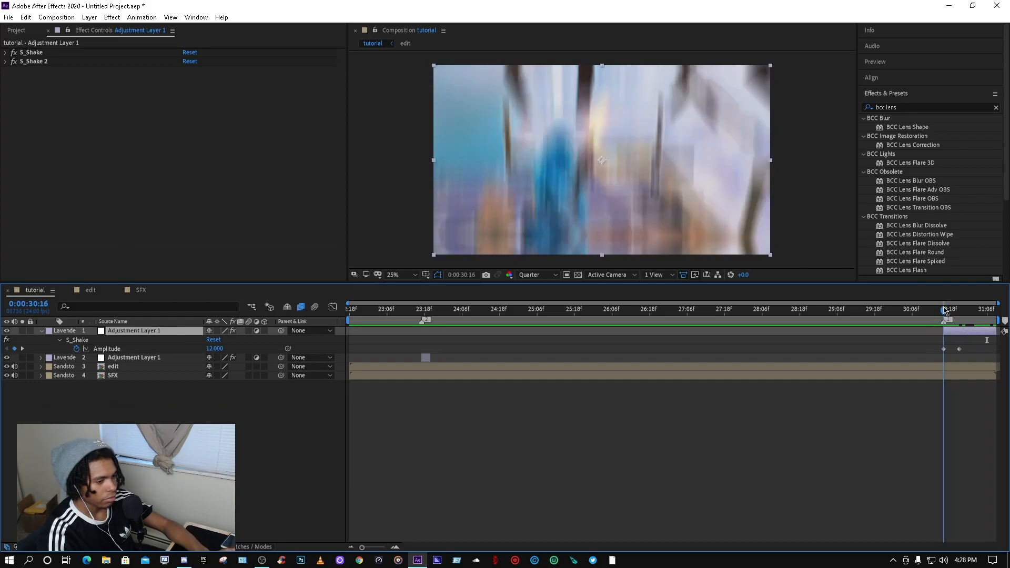
Step: Search effects for exposur and apply the Exposure effect to Adjustment Layer 1
left_click(907, 107)
key("BackSpace")
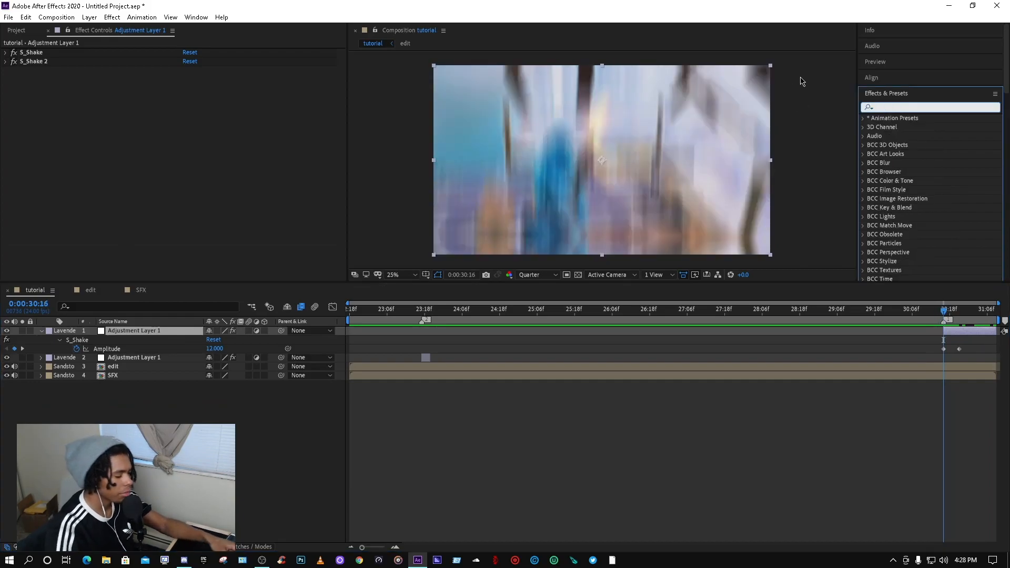
type("expore")
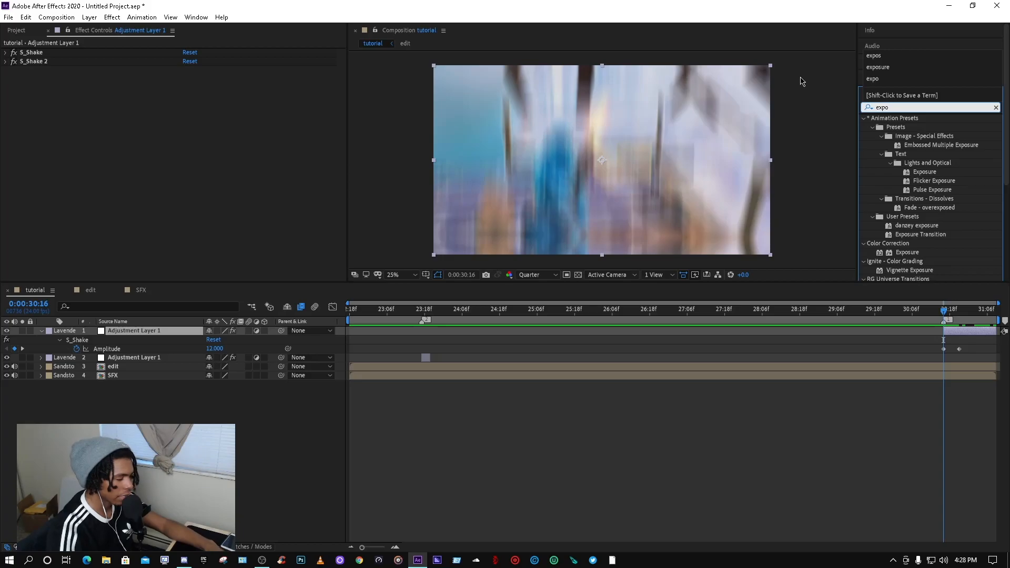
key("BackSpace")
key("BackSpace")
type("sur")
left_click_drag(907, 234, 3, 124)
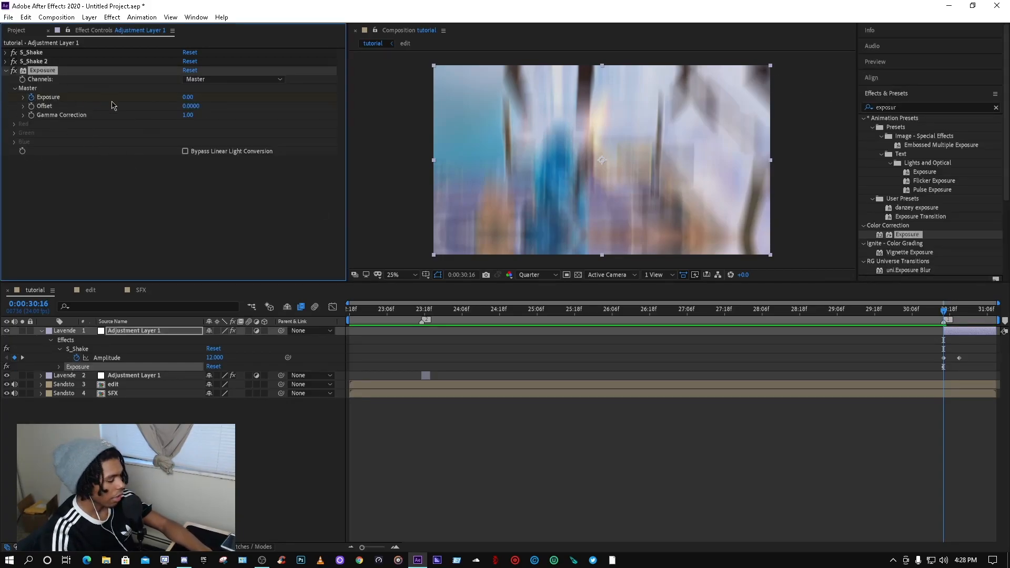
Step: Keyframe Exposure at 0.76 at 0:00:30:16 and set it to 0 at 0:00:31:01
key("u")
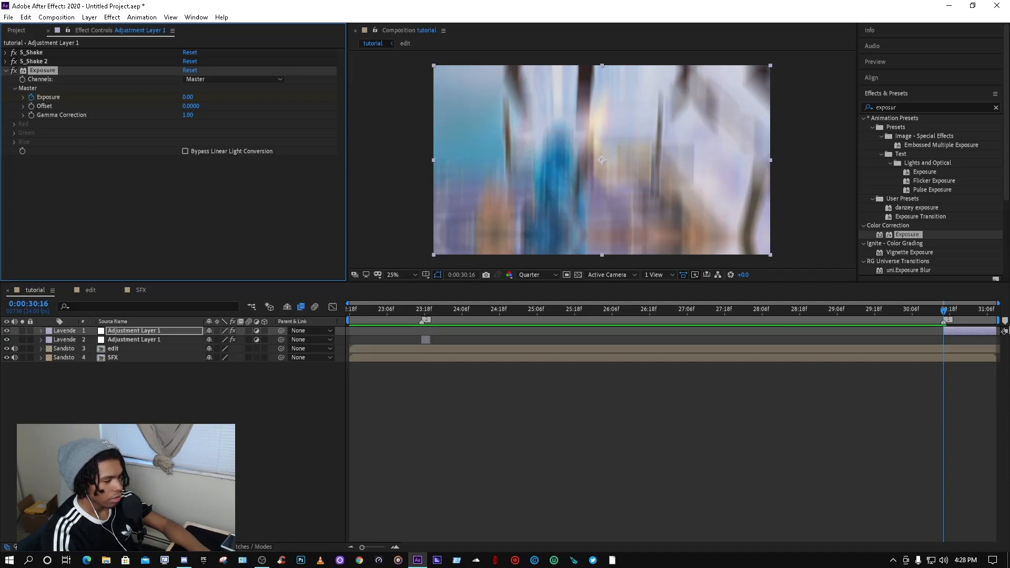
key("u")
mouse_move(946, 312)
left_mouse_down()
mouse_move(953, 313)
mouse_move(944, 313)
left_mouse_up()
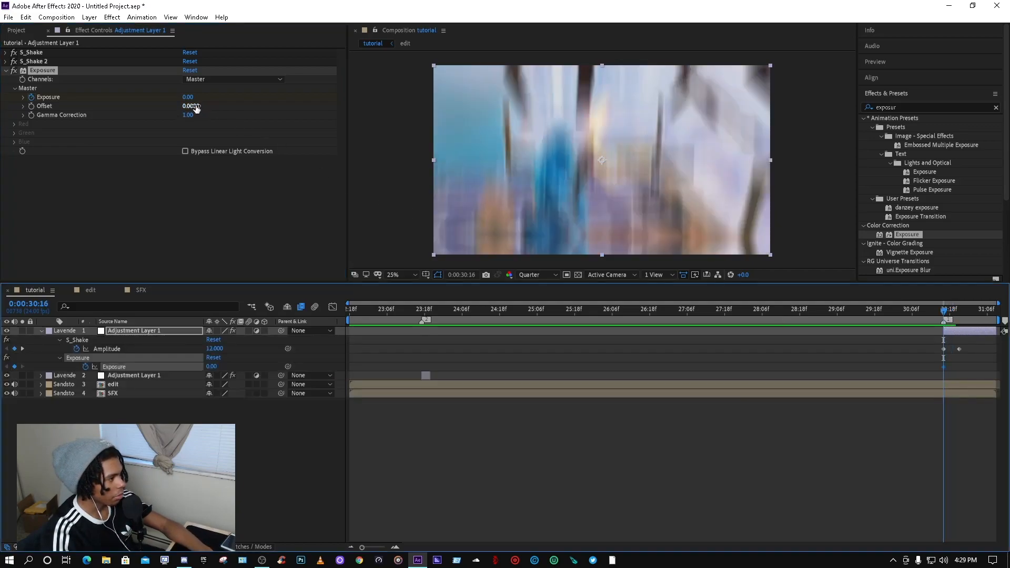
left_click_drag(188, 98, 231, 100)
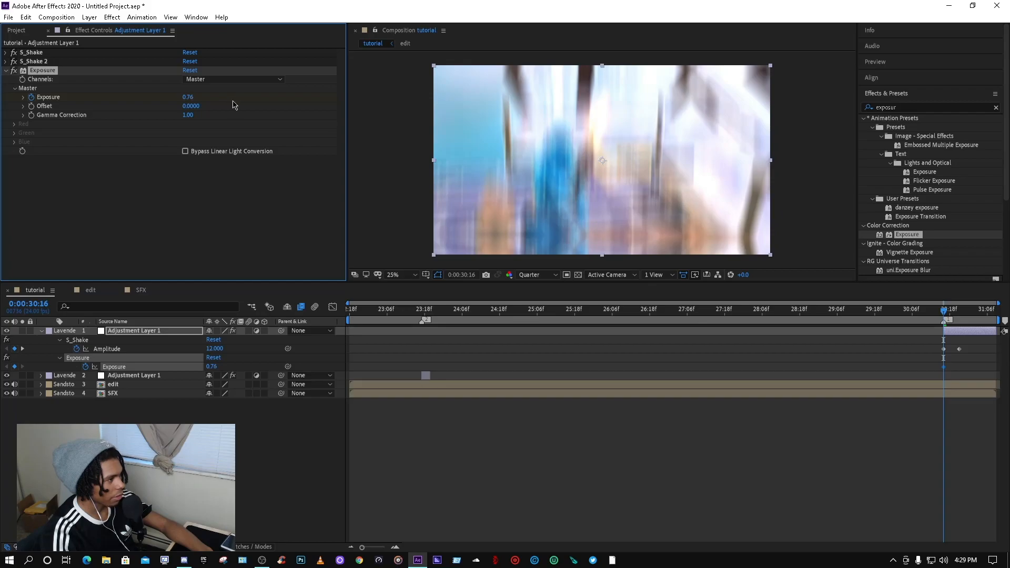
left_click_drag(945, 311, 974, 317)
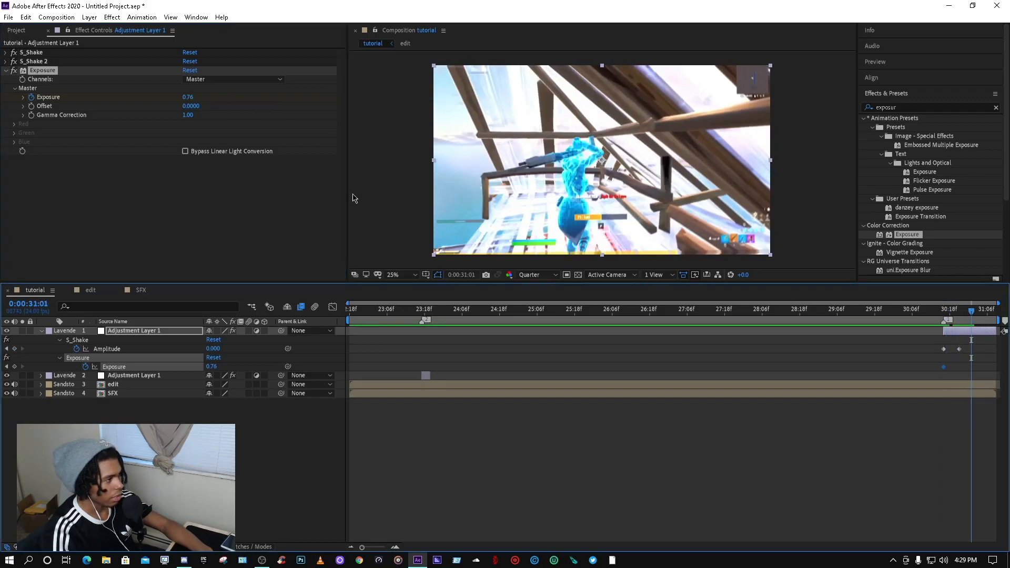
left_click(189, 97)
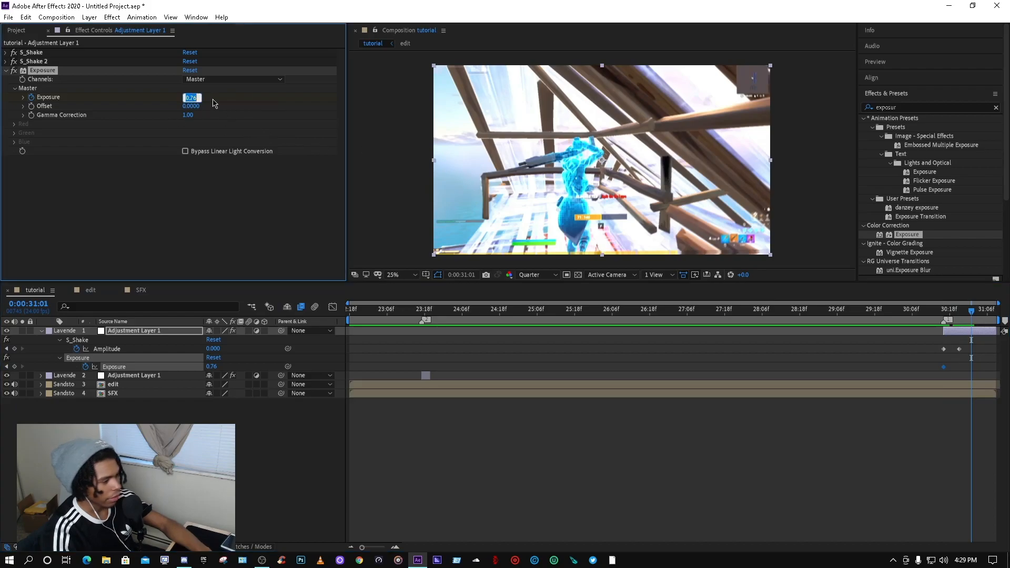
key("Return")
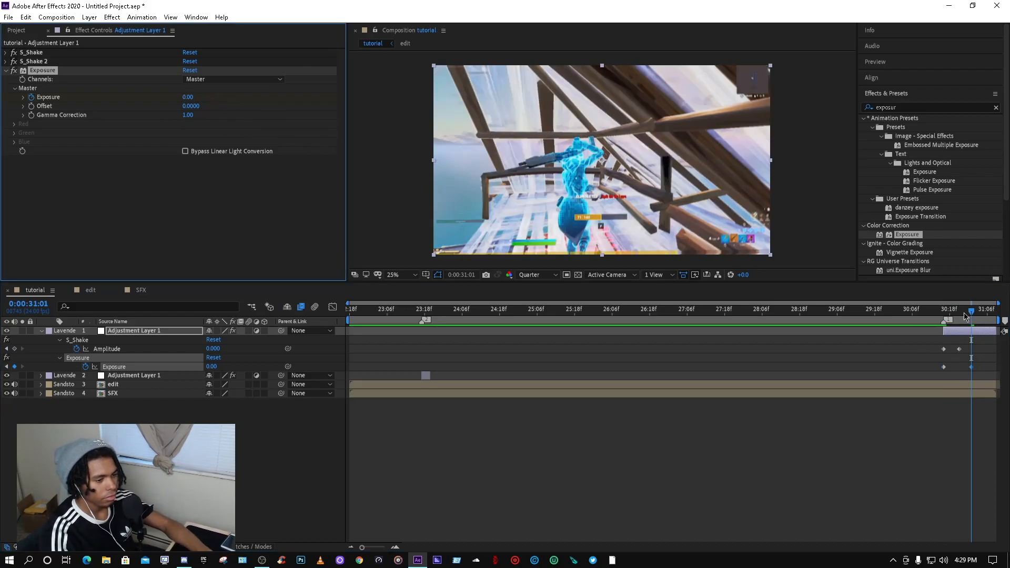
Step: Preview the exposure flash and shift the final Exposure keyframe slightly later
left_click_drag(971, 311, 856, 311)
key("space")
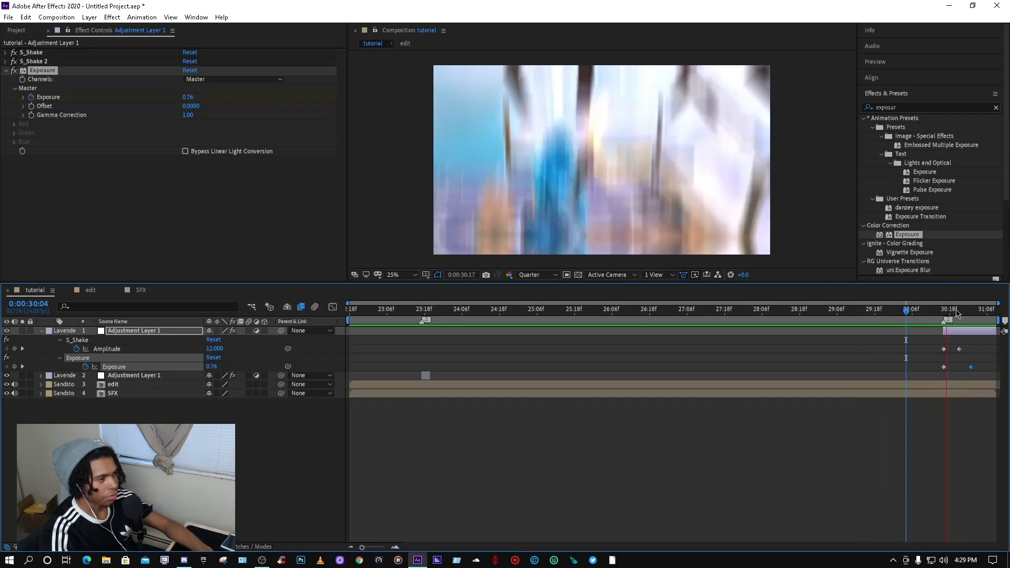
left_click(974, 369)
left_click_drag(971, 367, 978, 367)
left_click_drag(967, 319, 945, 318)
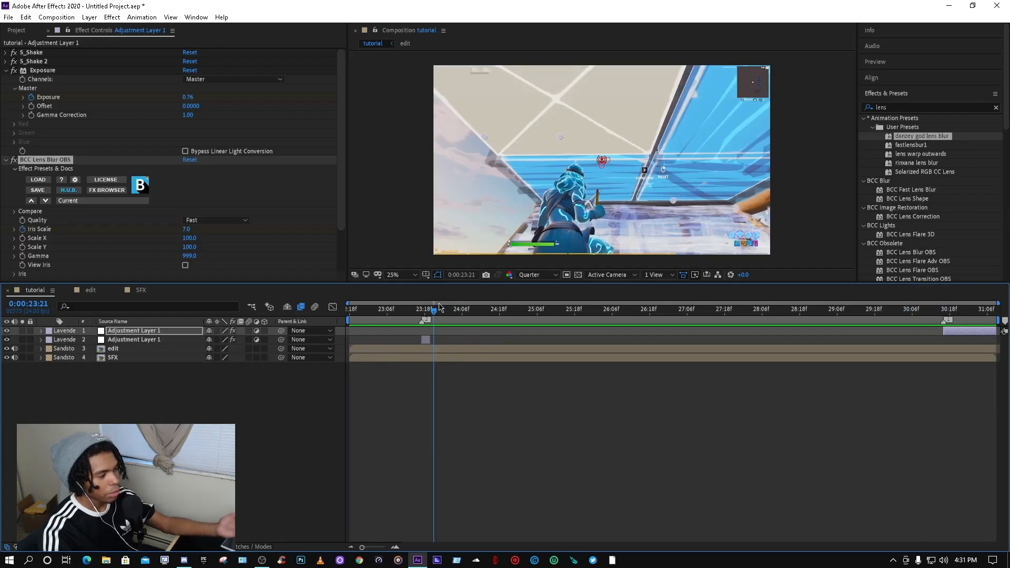
Step: Collapse the Exposure and BCC Lens Blur OBS effects on Adjustment Layer 1
left_click_drag(439, 308, 337, 314)
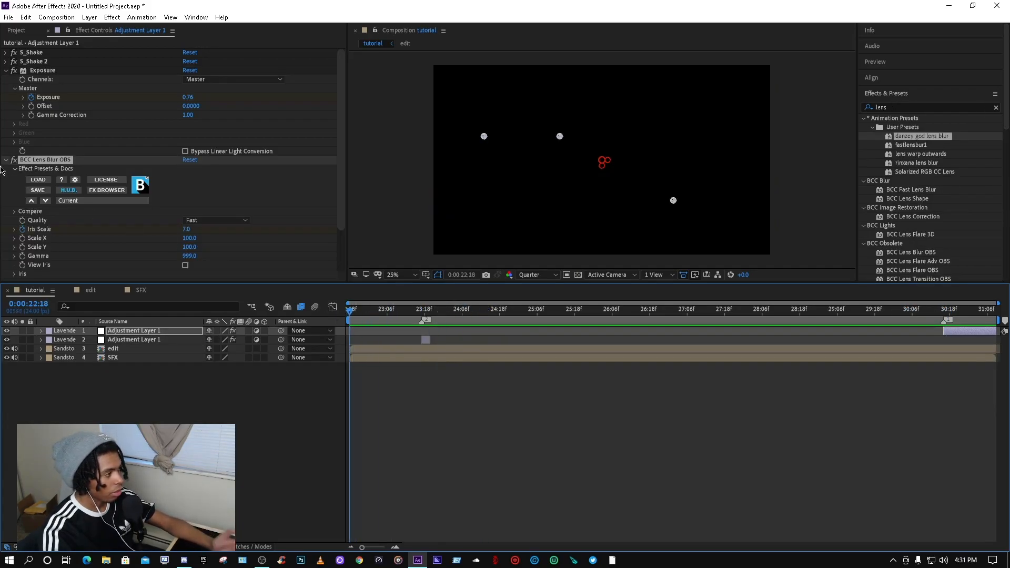
left_click(5, 159)
left_click(6, 70)
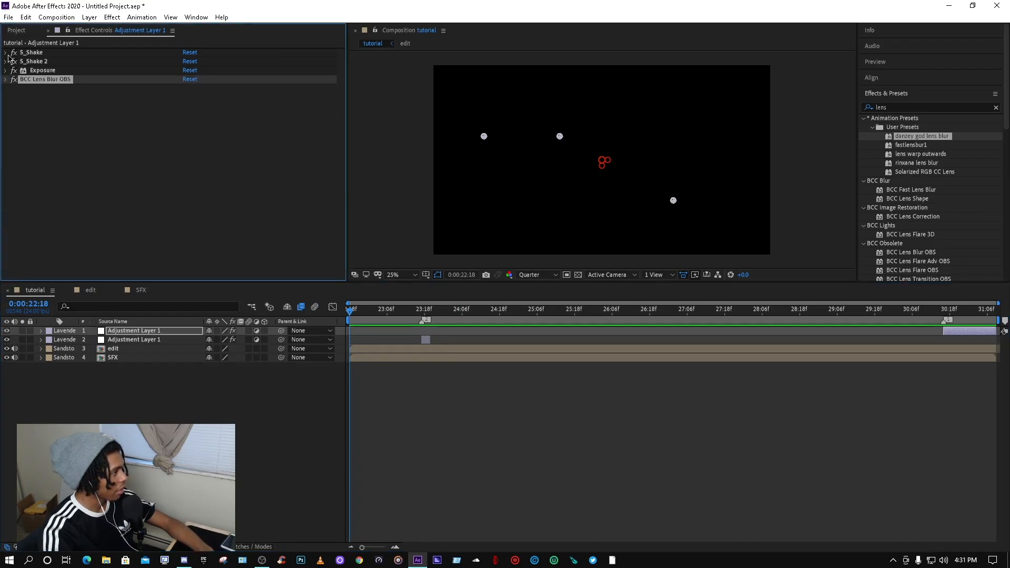
Step: Create a new adjustment layer in the tutorial composition
right_click(263, 407)
mouse_move(310, 413)
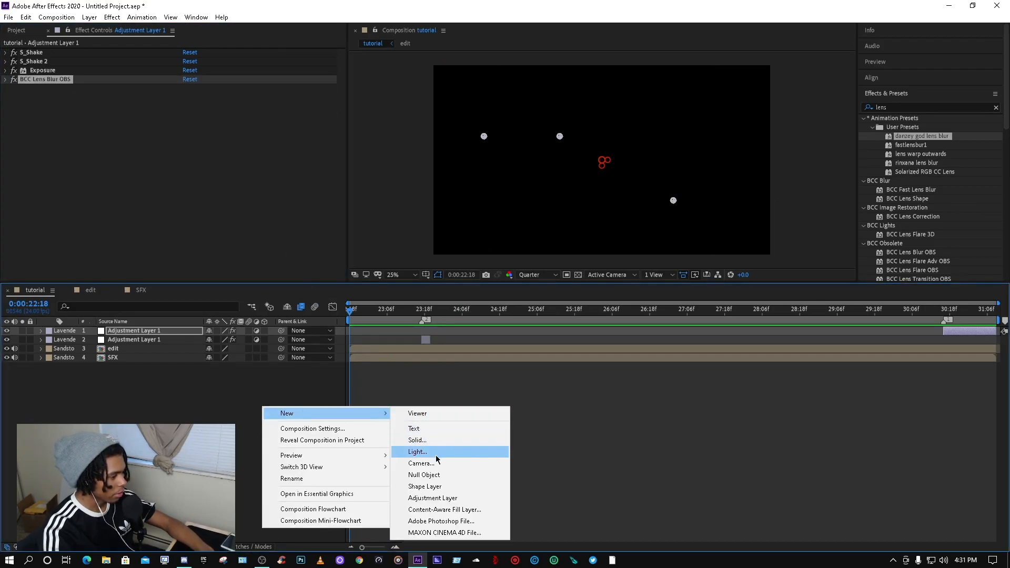
left_click(433, 497)
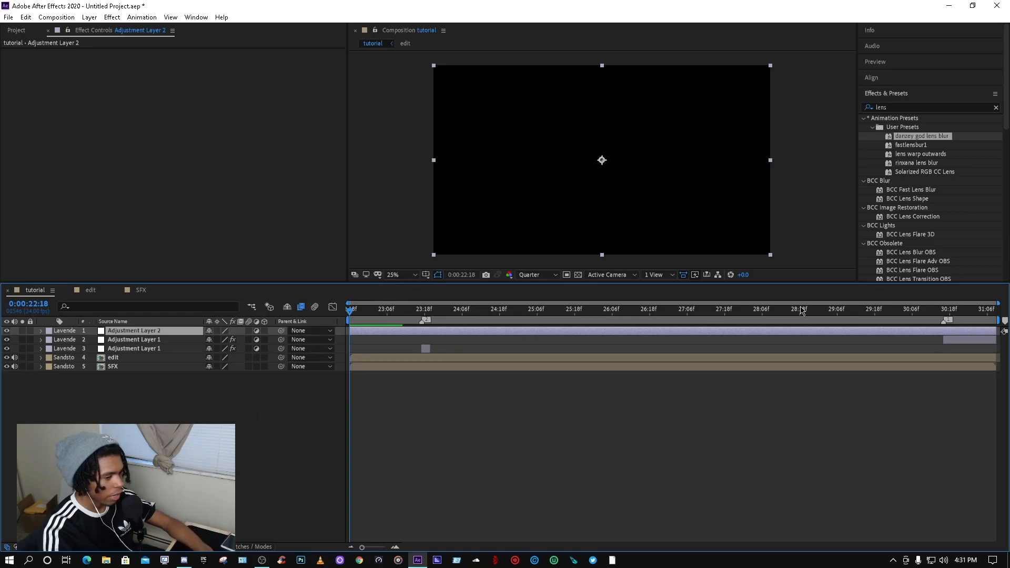
Step: Search effects for rsmb and apply the rsmb settings preset to Adjustment Layer 2
left_click(996, 108)
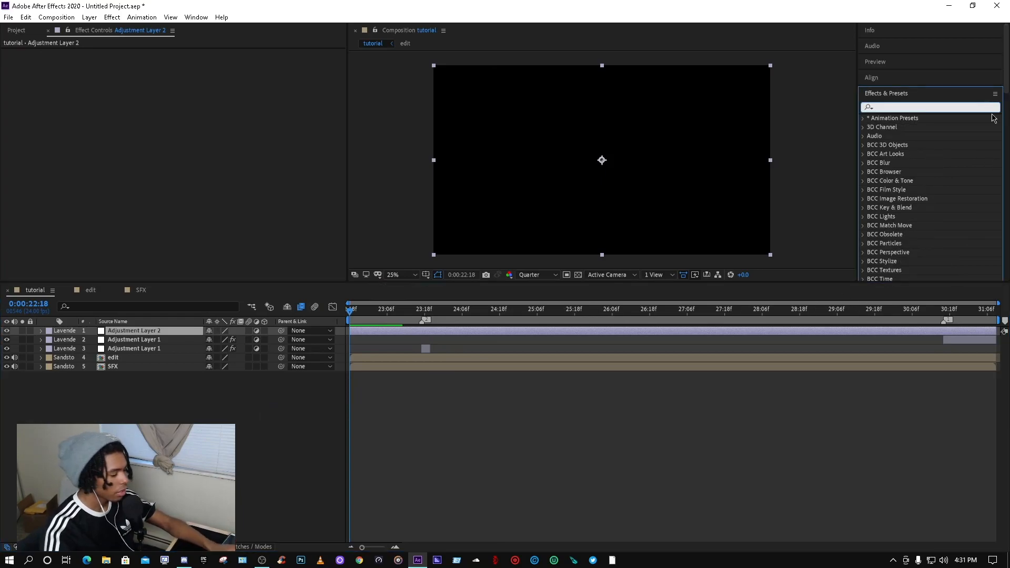
type("rsmb")
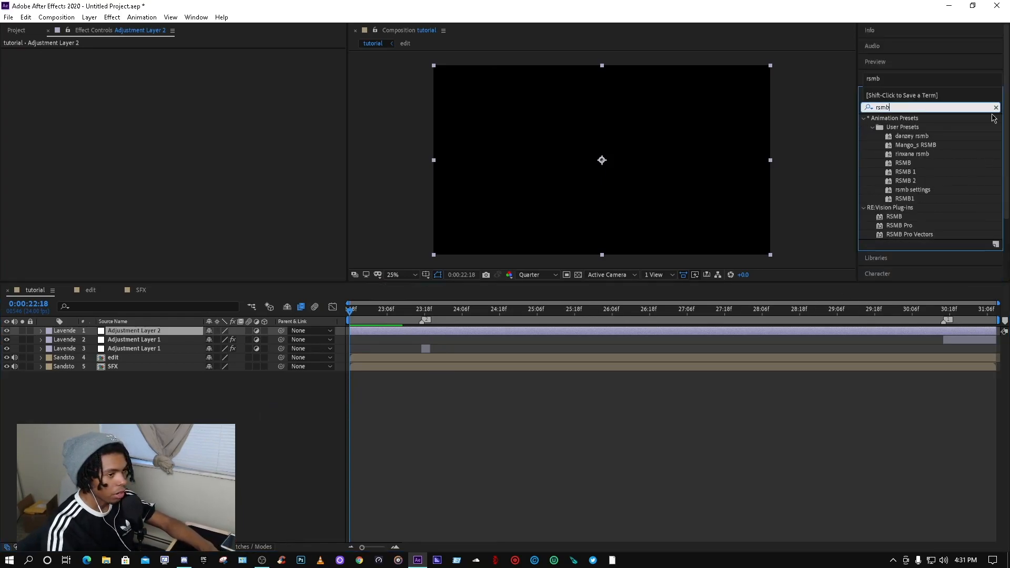
left_click_drag(914, 190, 438, 331)
left_click_drag(352, 317, 382, 315)
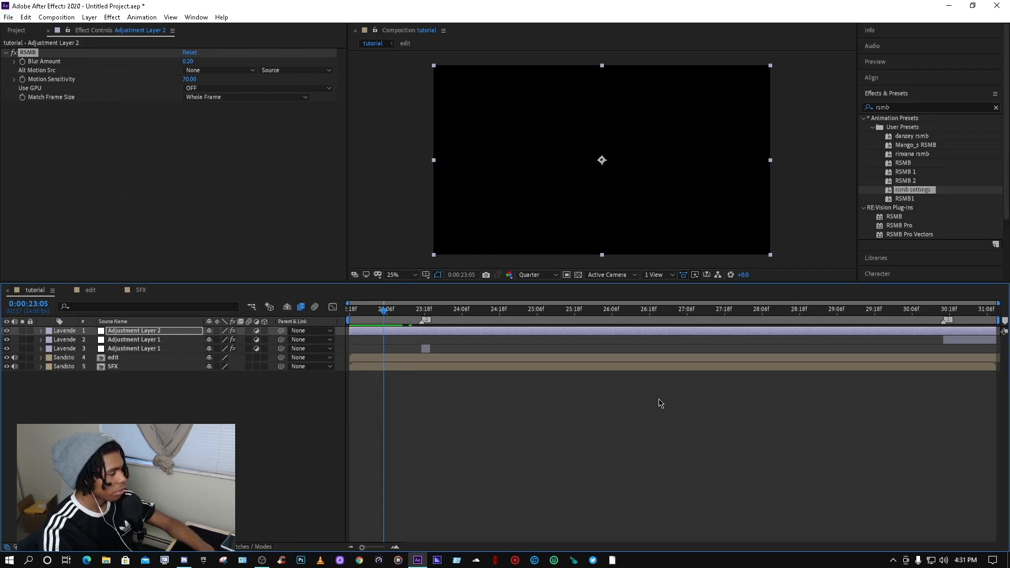
left_click_drag(387, 312, 310, 305)
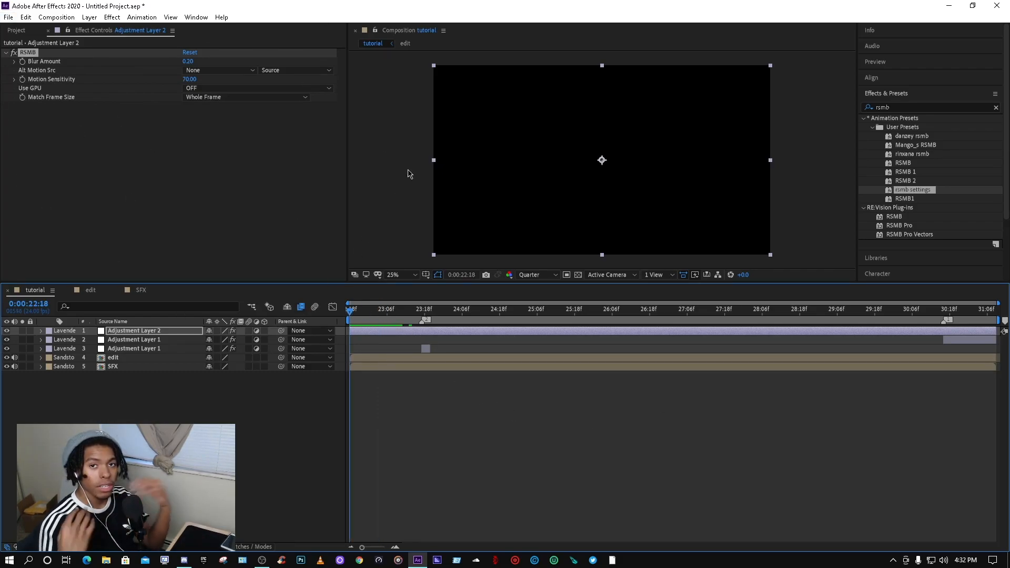